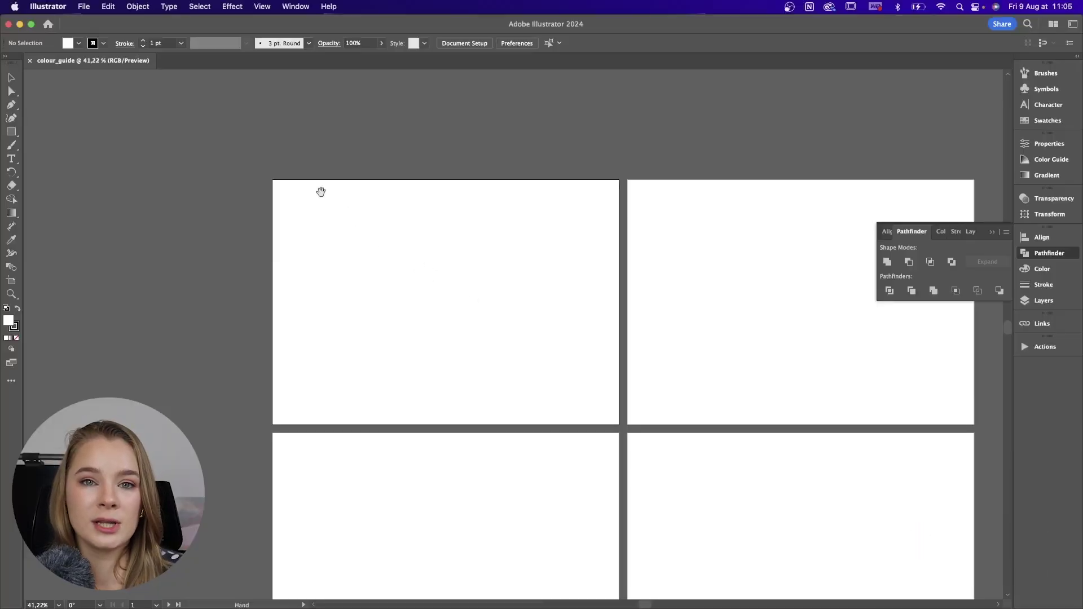
# Check which colour mode the document uses
pyautogui.click(83, 6)
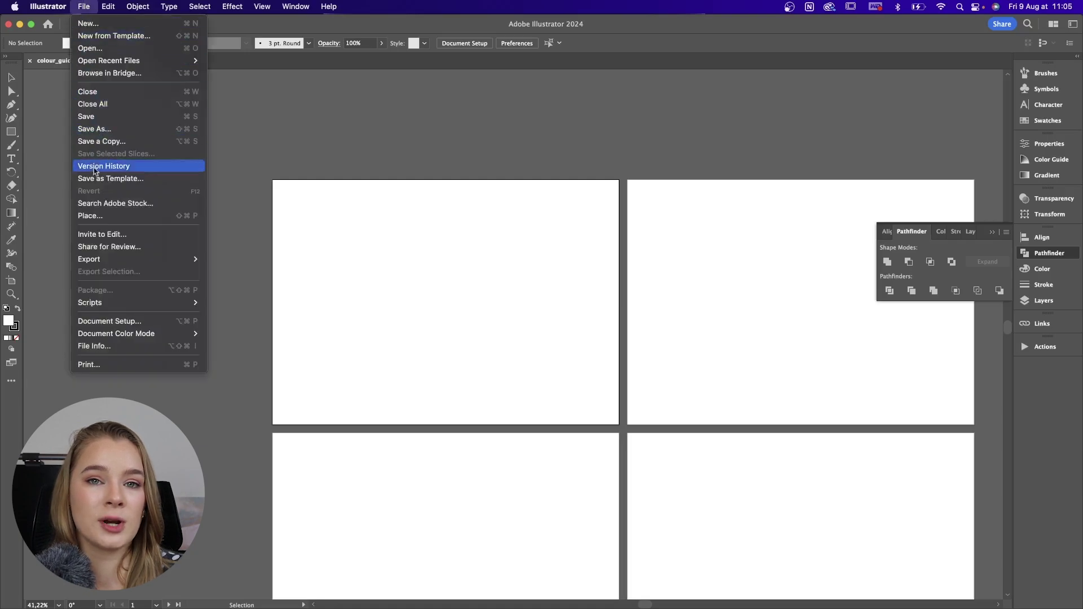
pyautogui.moveTo(93, 333)
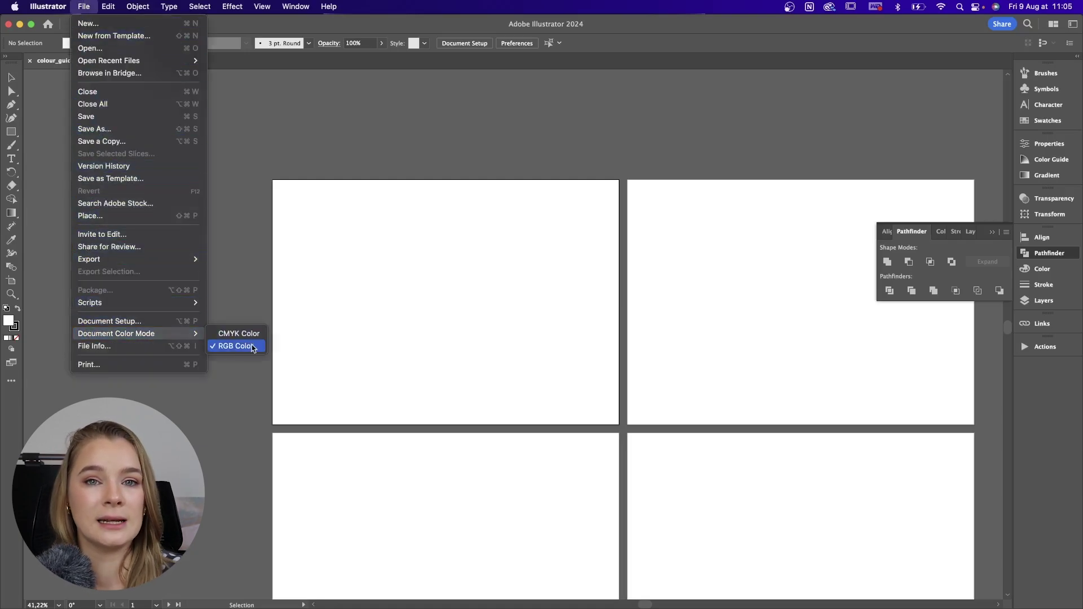
pyautogui.click(510, 347)
# Draw a square about 22.7 mm wide in the upper part of the first artboard, filled black without a stroke
pyautogui.press('super+equal')
pyautogui.press('super+equal')
pyautogui.moveTo(474, 288); pyautogui.dragTo(701, 383)
pyautogui.press('m')
pyautogui.moveTo(452, 239)
pyautogui.mouseDown()
pyautogui.moveTo(509, 296)
pyautogui.moveTo(497, 337)
pyautogui.mouseUp()
pyautogui.hotkey('shift', 'x')
# Duplicate the black square into two separate grids of six, each three squares across and two down
pyautogui.press('v')
pyautogui.keyDown('shift'); pyautogui.click(484, 285); pyautogui.keyUp('shift')
pyautogui.moveTo(490, 276); pyautogui.dragTo(556, 276)
pyautogui.moveTo(554, 268); pyautogui.dragTo(621, 268)
pyautogui.click(750, 375)
pyautogui.moveTo(755, 380); pyautogui.dragTo(429, 234)
pyautogui.moveTo(568, 319); pyautogui.dragTo(521, 289)
pyautogui.moveTo(512, 239); pyautogui.dragTo(441, 220)
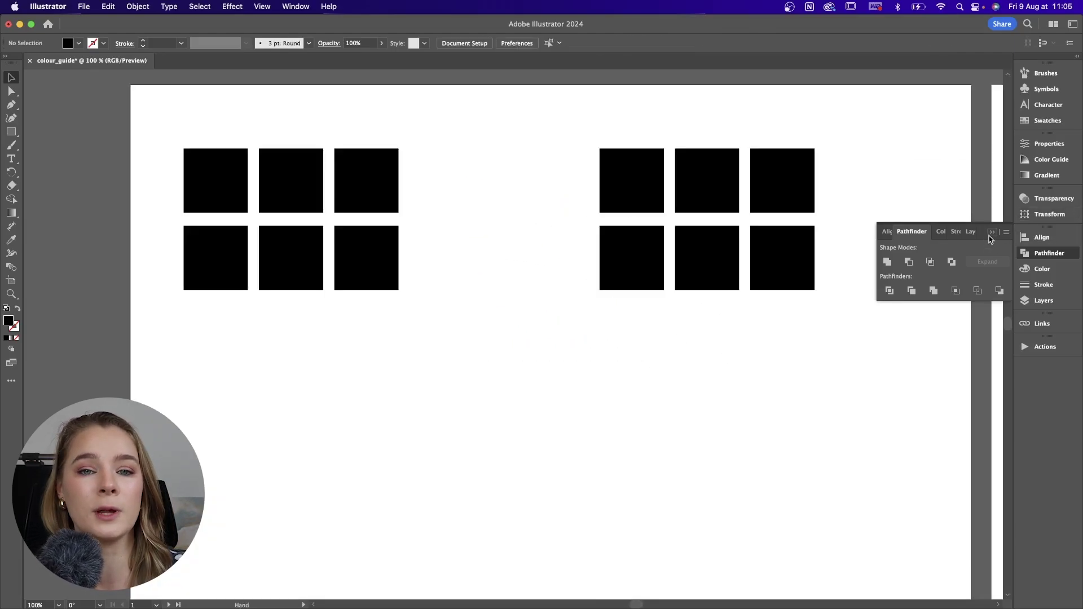
# Collapse the Pathfinder options and briefly view the Color Guide before collapsing it too
pyautogui.click(992, 233)
pyautogui.click(1035, 162)
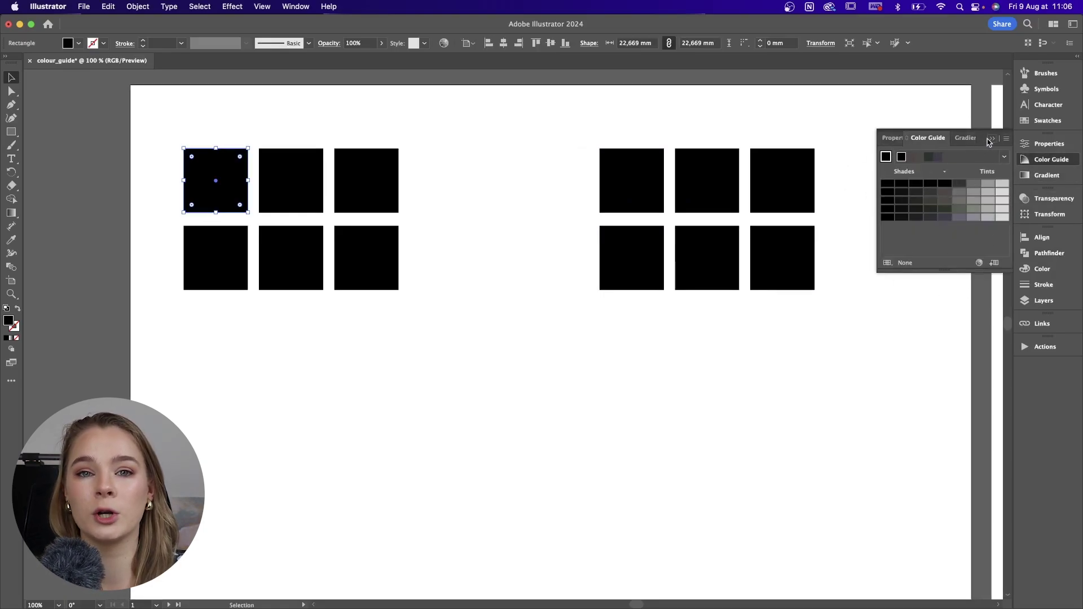
pyautogui.click(990, 139)
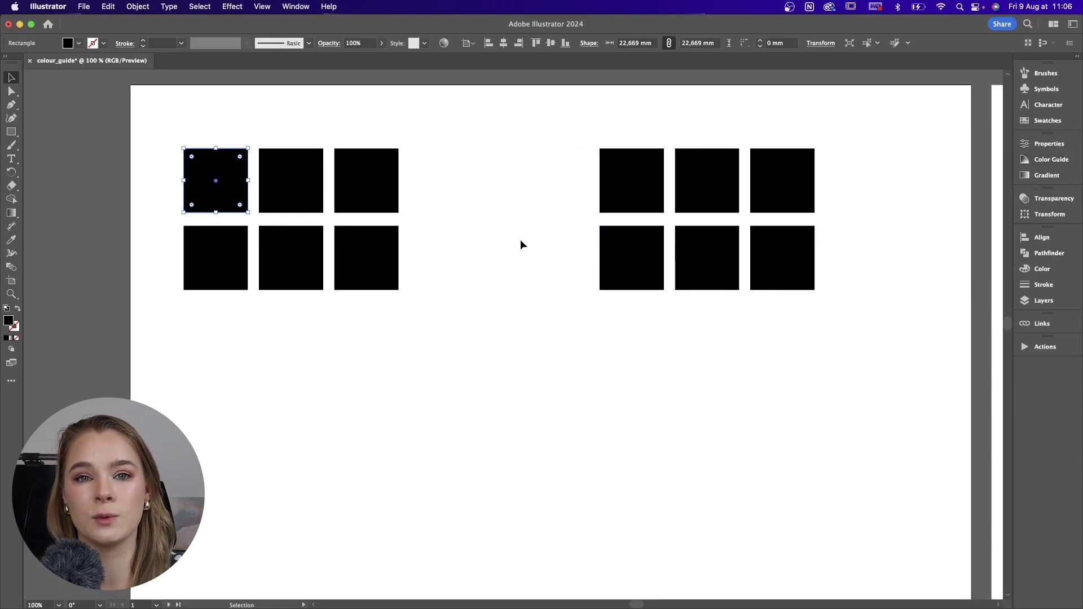
# Fill the left grid's first two upper squares with custom colours, vivid blue and light pink
pyautogui.doubleClick(10, 322)
pyautogui.click(442, 162)
pyautogui.click(611, 155)
pyautogui.click(291, 181)
pyautogui.doubleClick(10, 322)
pyautogui.click(401, 156)
pyautogui.click(612, 154)
# Fill the left grid's upper right square cream and its lower left square light orange
pyautogui.click(366, 180)
pyautogui.doubleClick(9, 322)
pyautogui.click(507, 282)
pyautogui.moveTo(396, 215); pyautogui.dragTo(367, 155)
pyautogui.click(611, 154)
pyautogui.click(513, 184)
pyautogui.click(215, 257)
pyautogui.doubleClick(10, 322)
pyautogui.click(612, 155)
# Fill the left grid's lower middle square deep purple and its lower right square light blue
pyautogui.click(291, 258)
pyautogui.doubleClick(9, 322)
pyautogui.click(503, 182)
pyautogui.moveTo(460, 196); pyautogui.dragTo(485, 197)
pyautogui.click(611, 155)
pyautogui.click(367, 258)
pyautogui.doubleClick(10, 322)
pyautogui.click(504, 218)
pyautogui.moveTo(432, 161); pyautogui.dragTo(417, 139)
pyautogui.click(611, 155)
pyautogui.moveTo(476, 298); pyautogui.dragTo(497, 321)
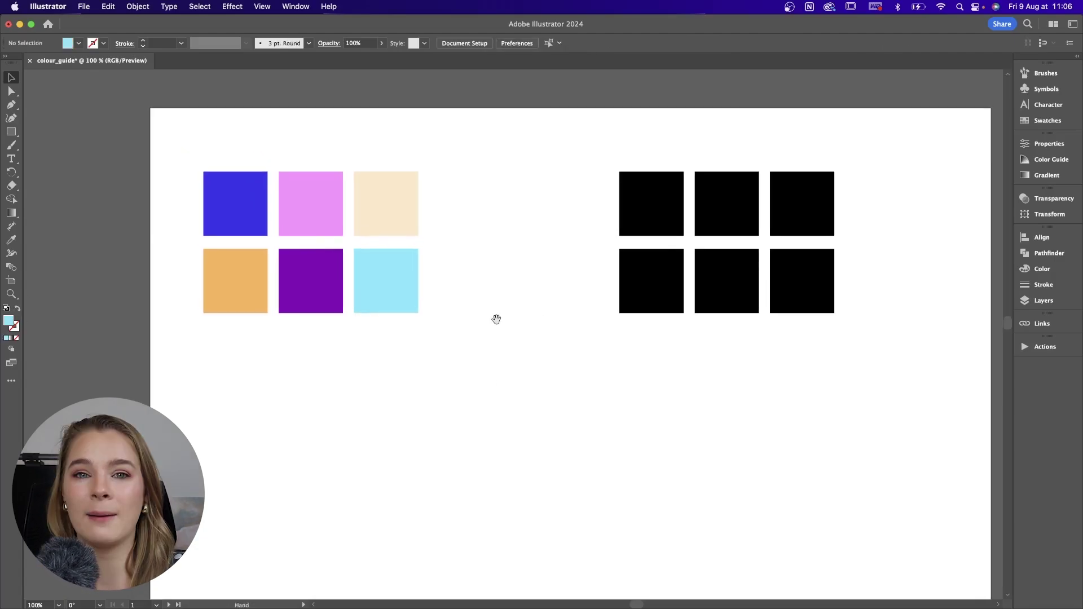
# Use the Eyedropper to give all six squares of the right grid the blue of the left grid's first square
pyautogui.hscroll(2, 157, 123)
pyautogui.moveTo(539, 138); pyautogui.dragTo(861, 307)
pyautogui.press('i')
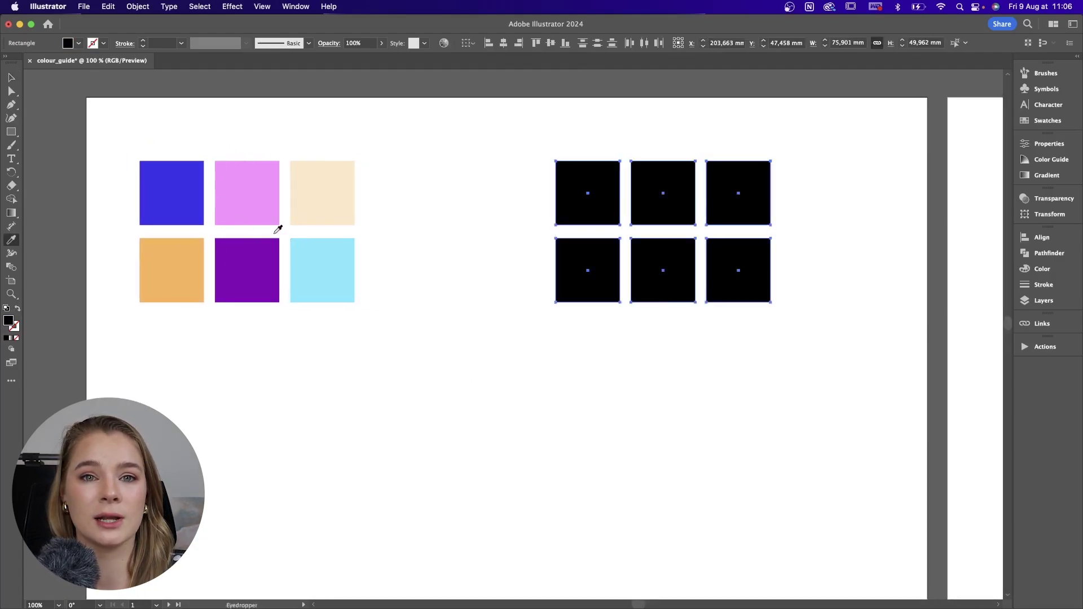
pyautogui.click(196, 185)
# Examine in the Color Guide how the base colour follows the selected square and which harmony rules exist for the blue
pyautogui.press('v')
pyautogui.click(603, 179)
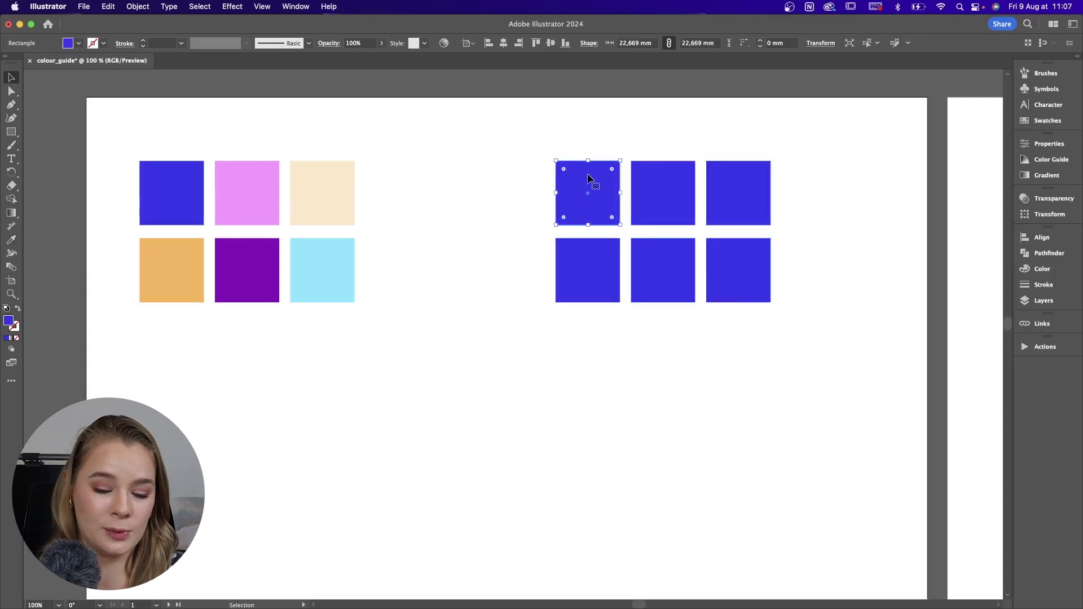
pyautogui.click(1052, 160)
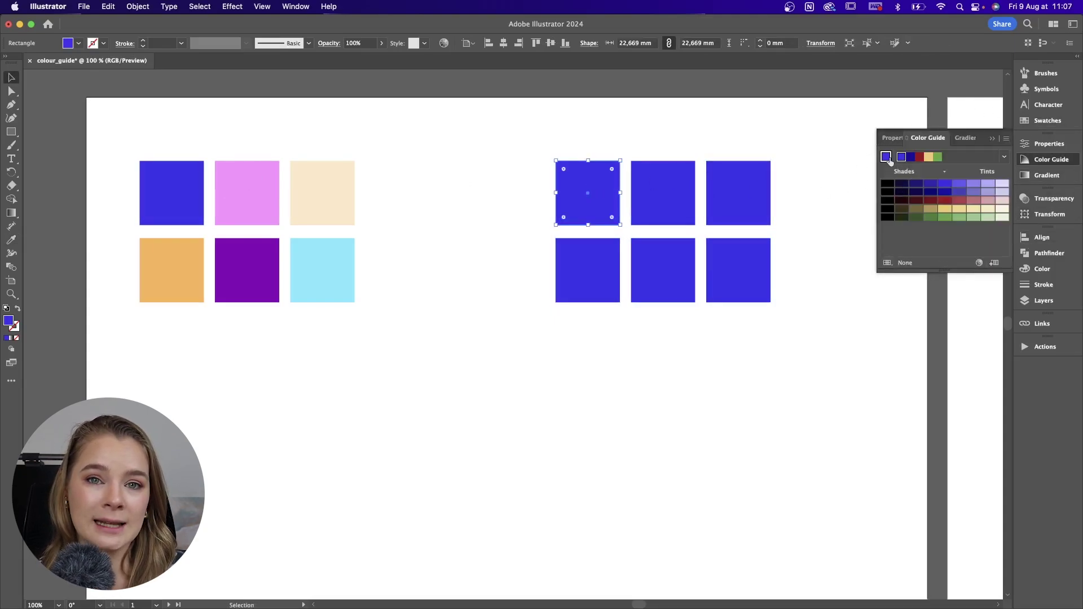
pyautogui.click(326, 210)
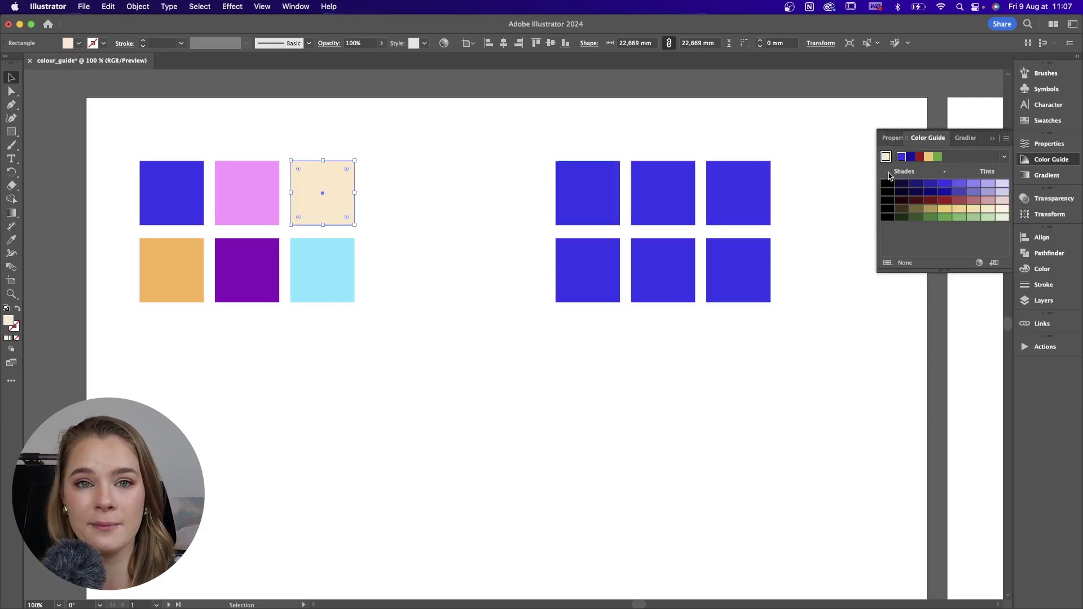
pyautogui.click(350, 277)
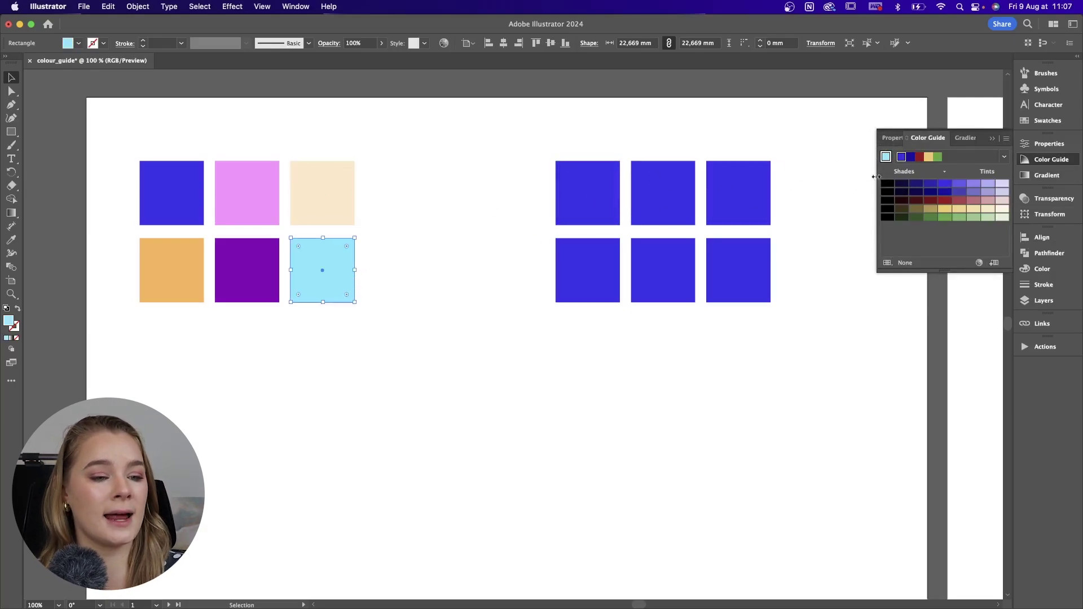
pyautogui.click(587, 205)
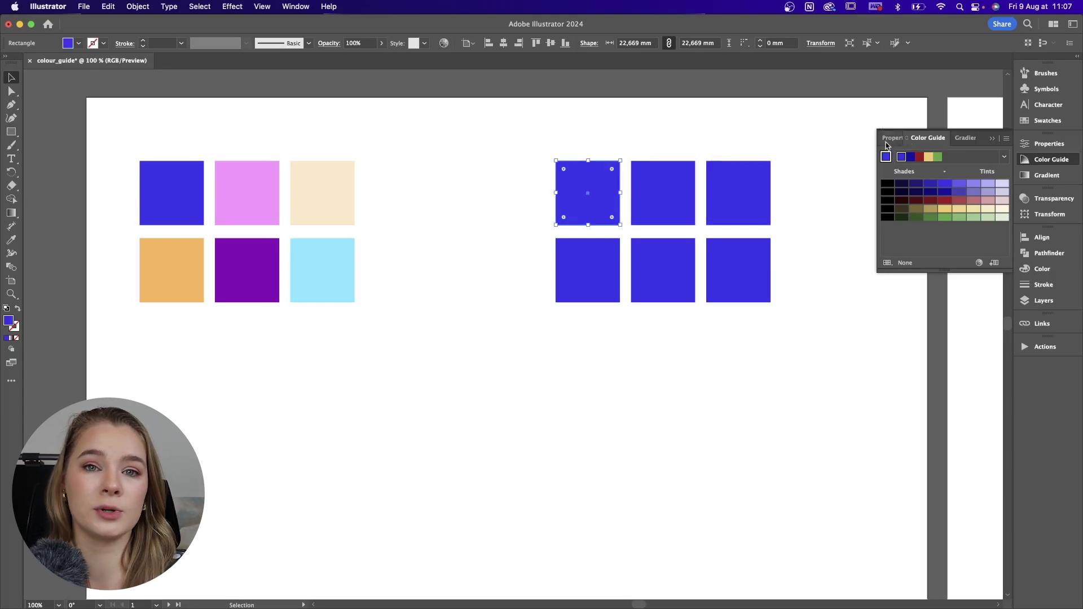
pyautogui.click(1002, 157)
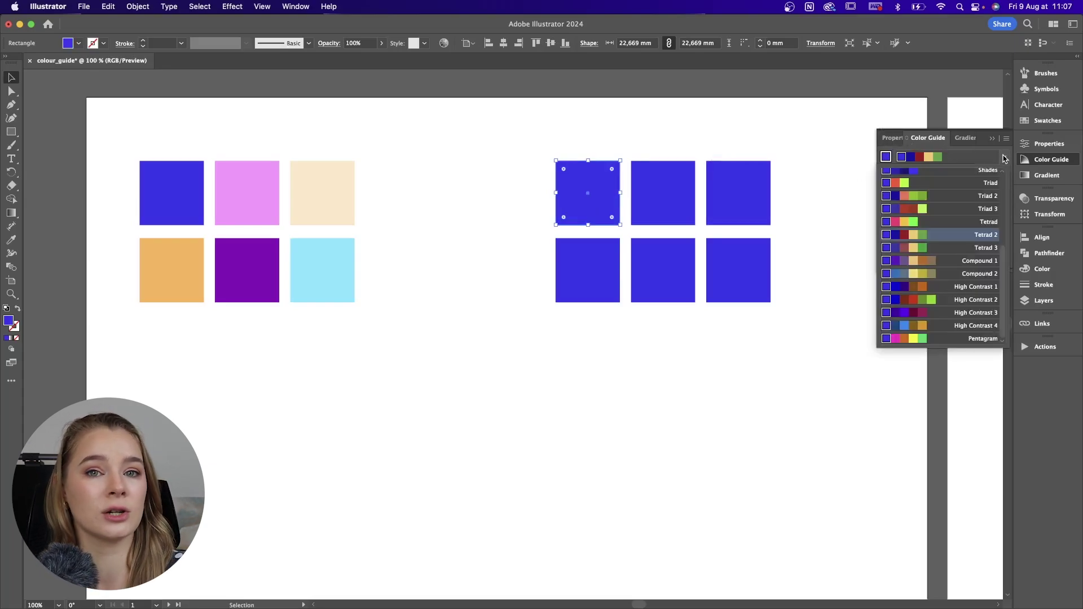
pyautogui.scroll(5, 969, 244)
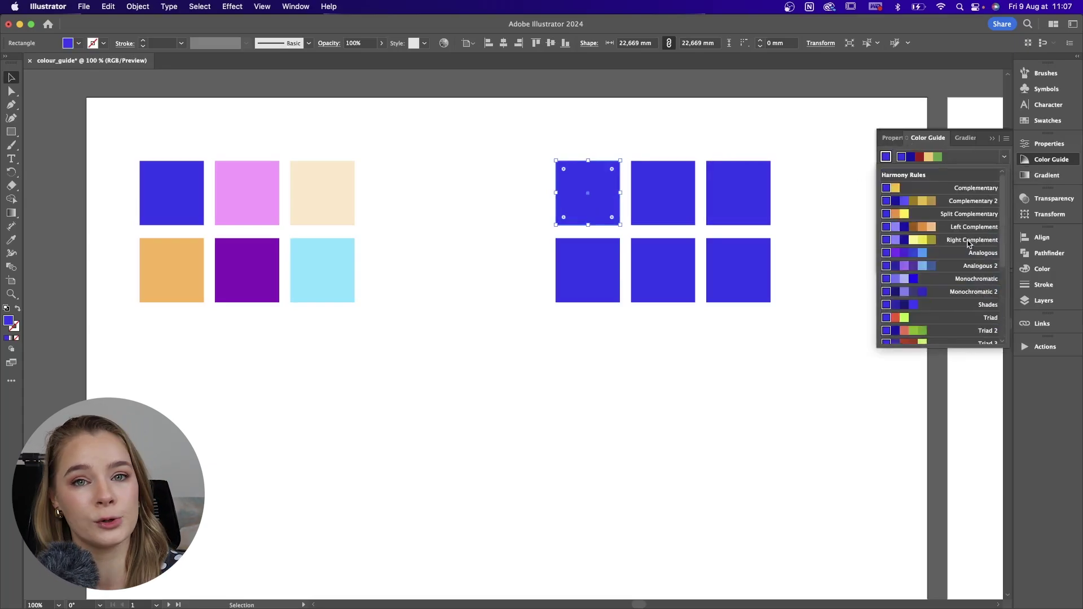
pyautogui.scroll(-5, 968, 244)
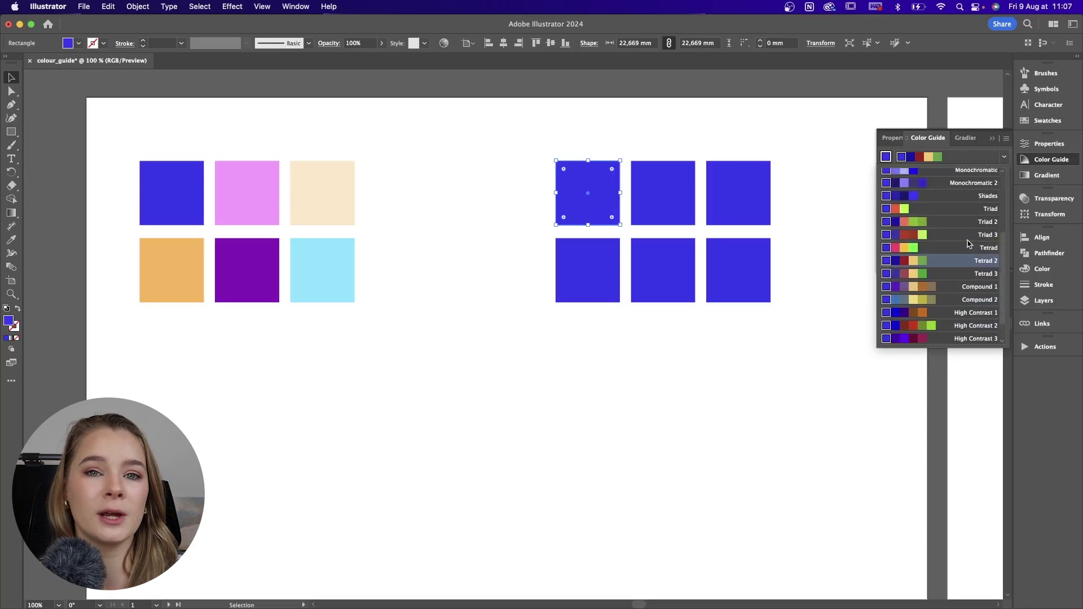
pyautogui.scroll(5, 969, 244)
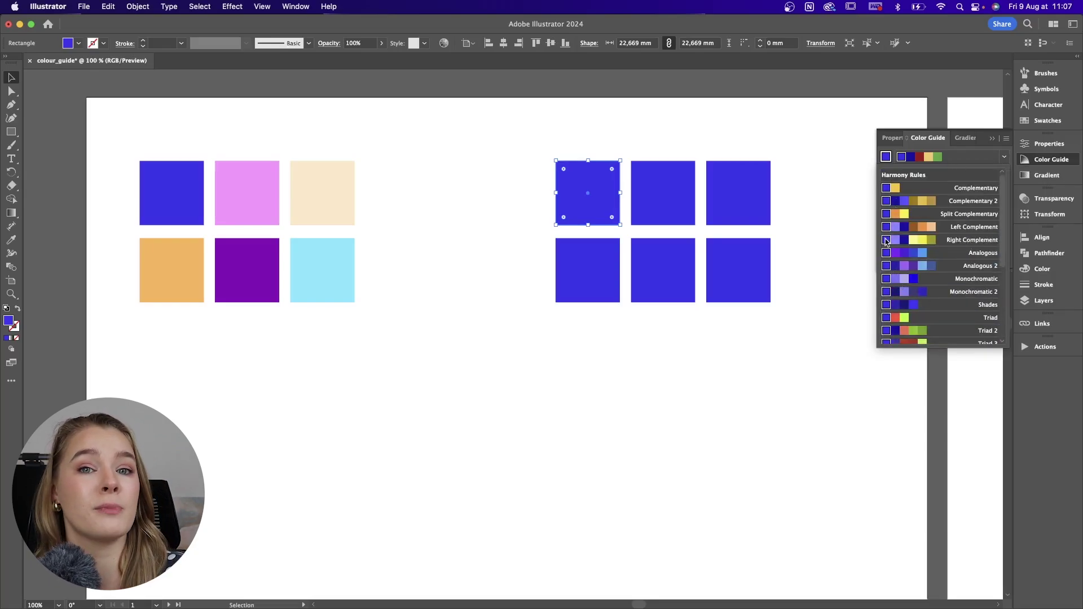
pyautogui.click(634, 198)
# Apply the Pentagram harmony rule and fill the right grid's upper middle square with its light pink tint
pyautogui.click(664, 203)
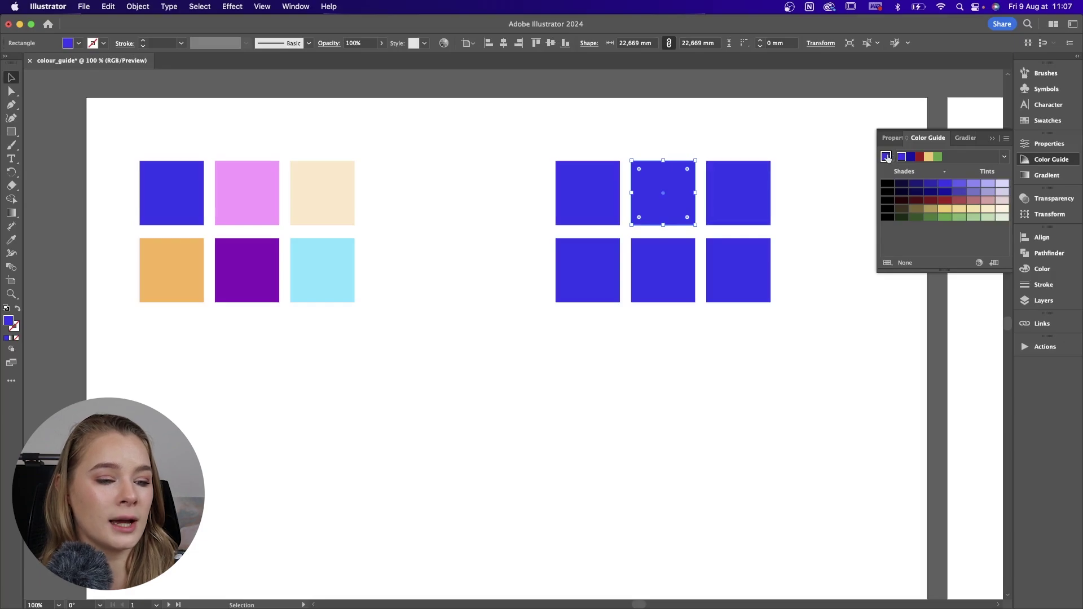
pyautogui.click(1003, 159)
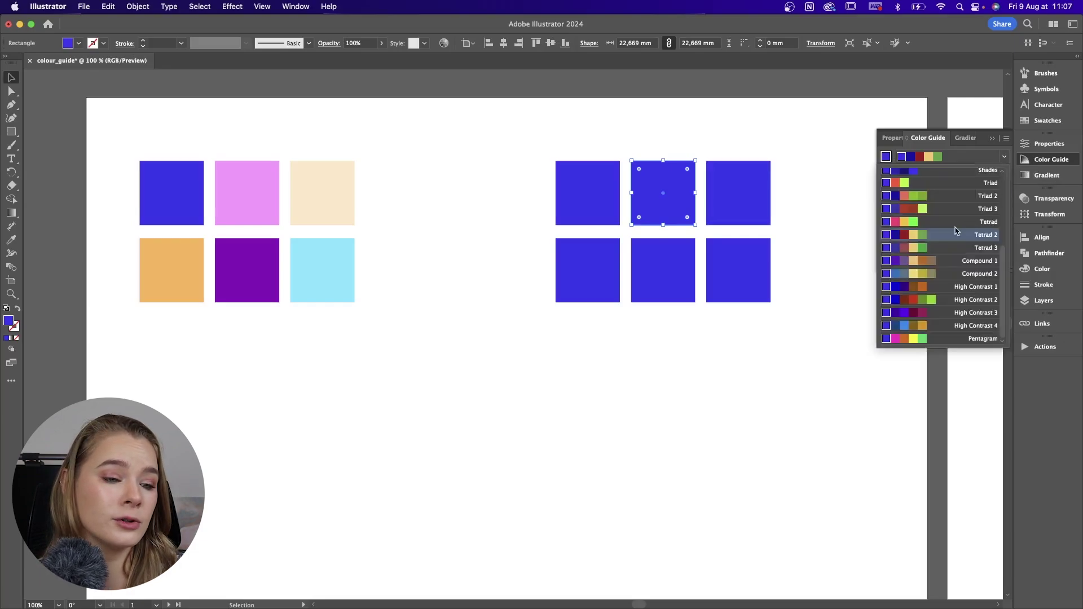
pyautogui.click(936, 337)
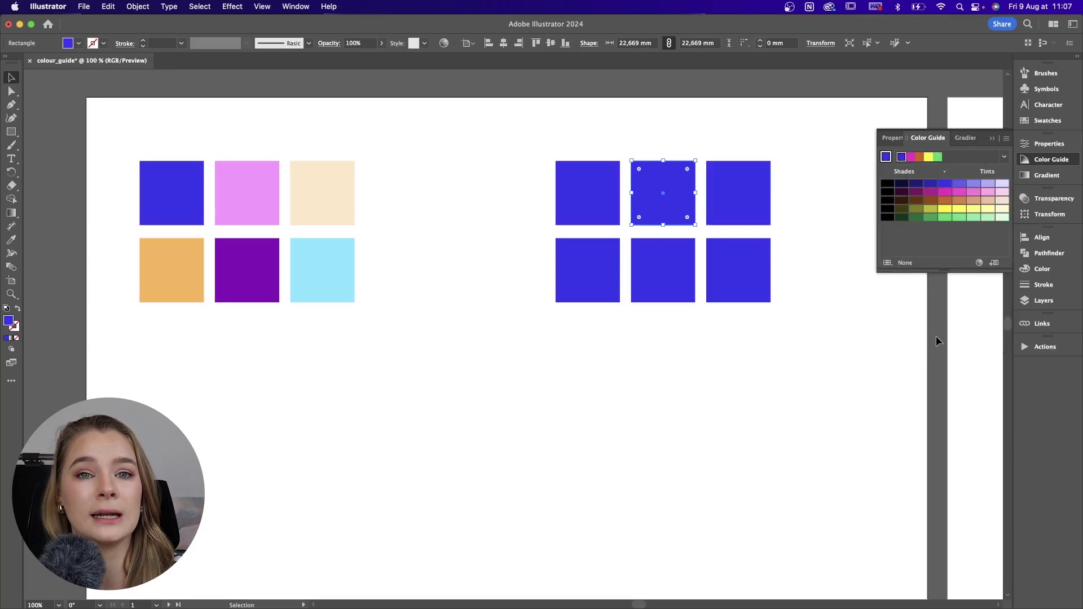
pyautogui.click(945, 192)
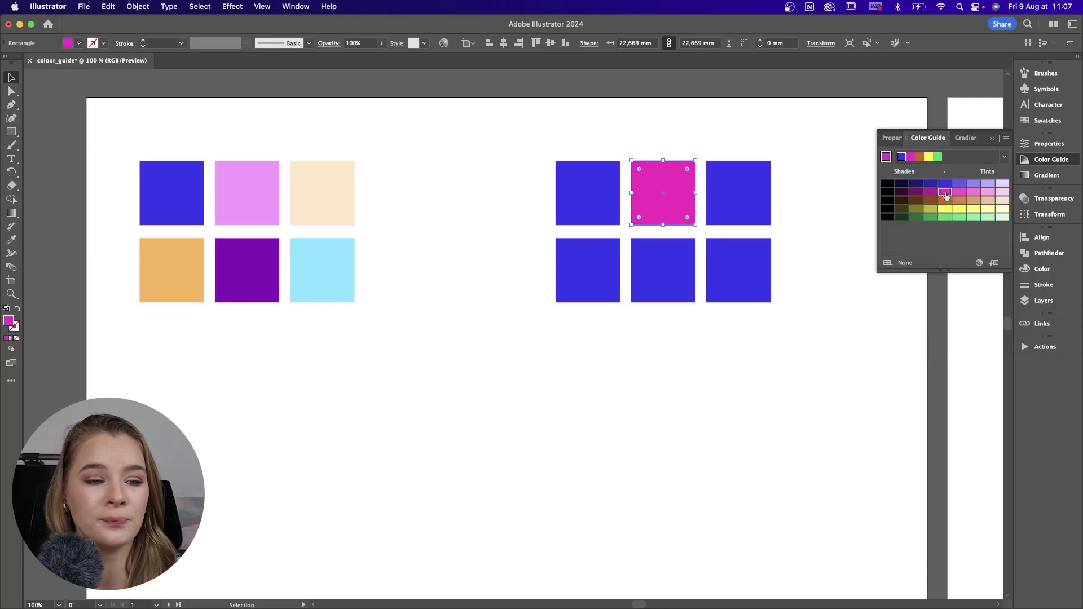
pyautogui.click(987, 194)
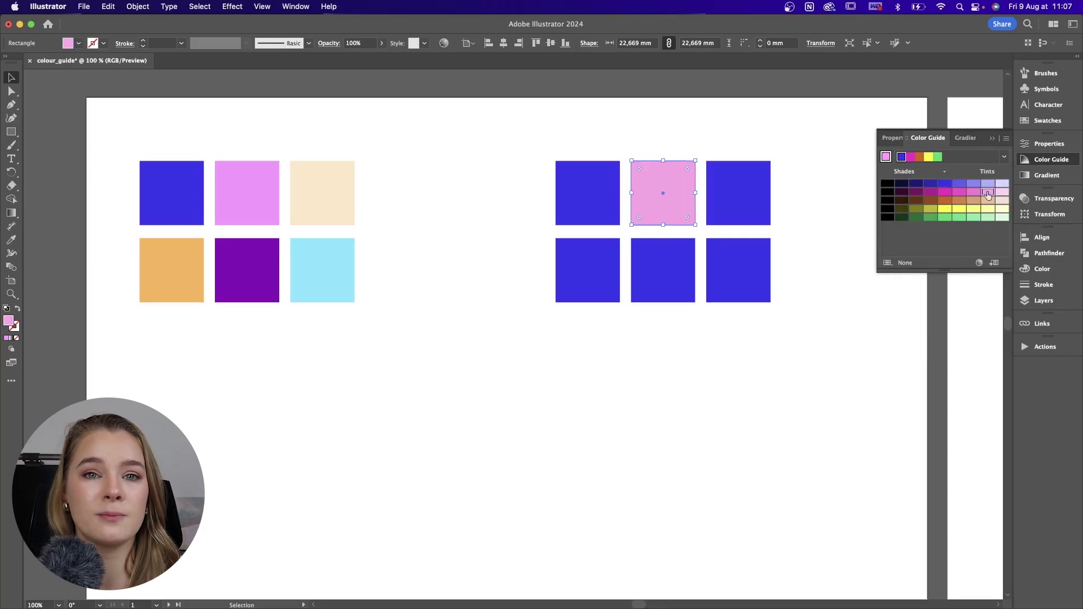
# Try plum, purple, violet and dark crimson fills on the right grid's lower middle square, using different harmony rules
pyautogui.click(643, 266)
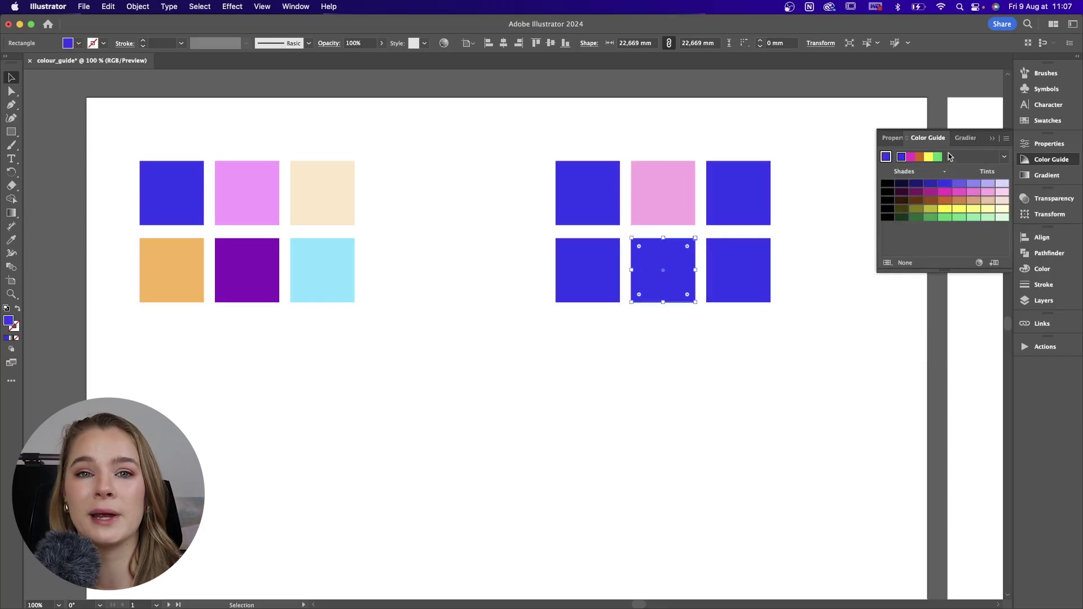
pyautogui.click(913, 193)
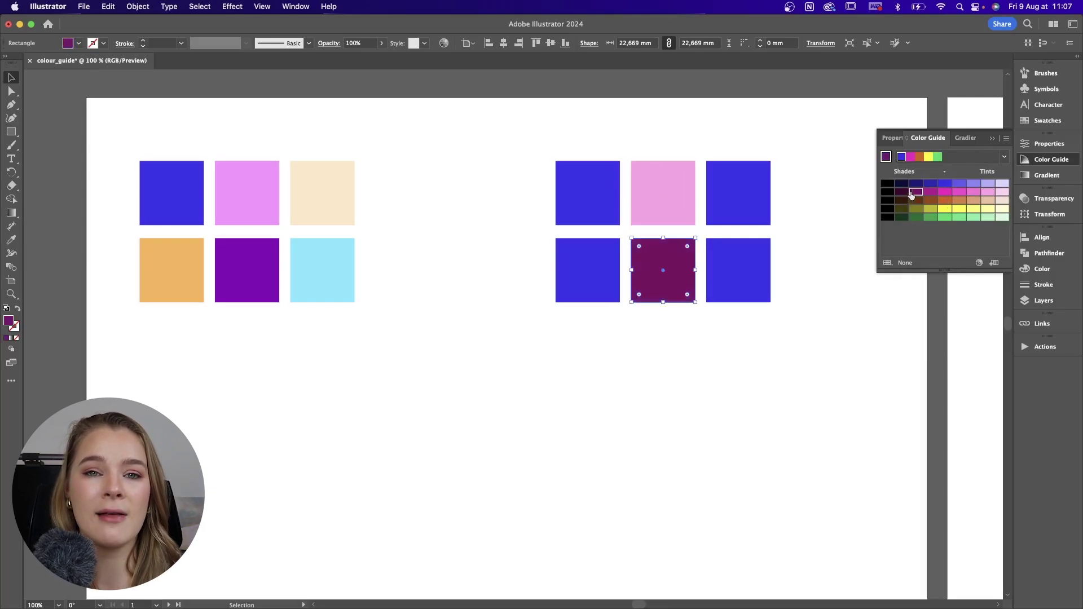
pyautogui.click(1004, 158)
pyautogui.click(930, 260)
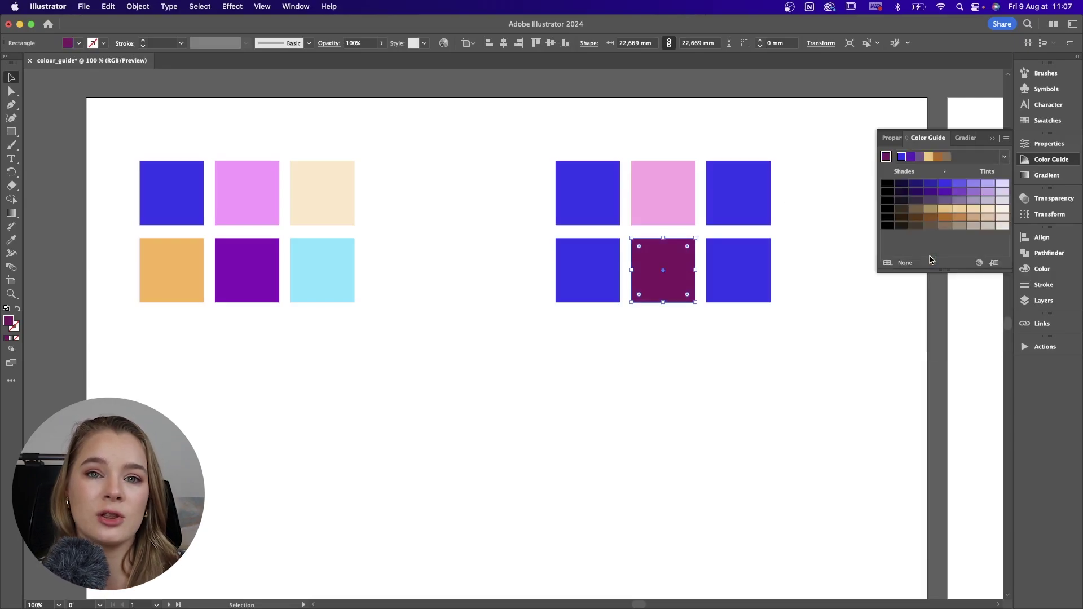
pyautogui.click(1004, 157)
pyautogui.scroll(5, 942, 276)
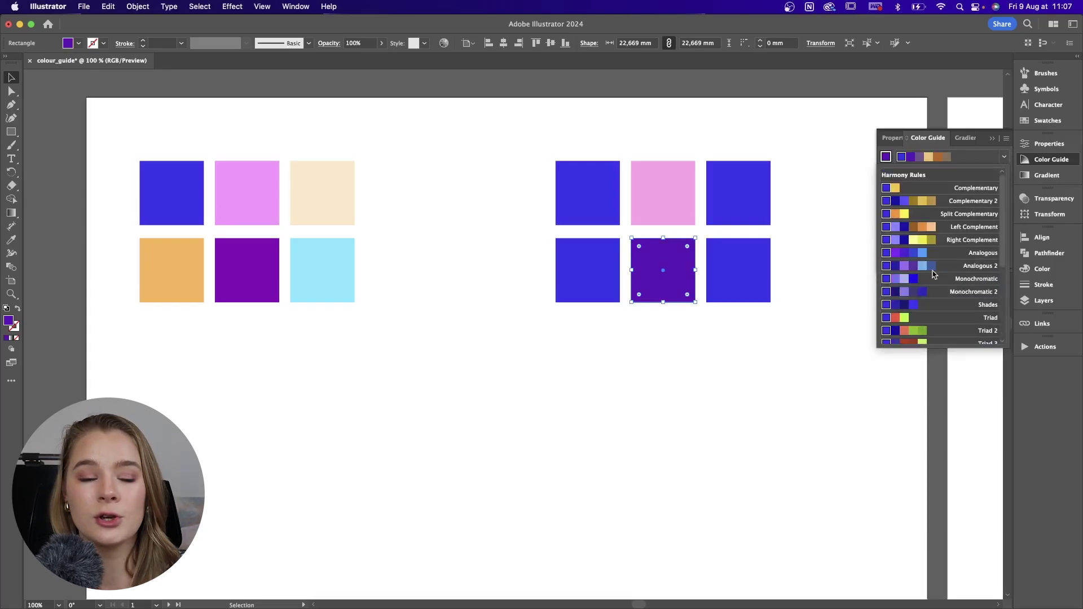
pyautogui.click(907, 266)
pyautogui.click(946, 200)
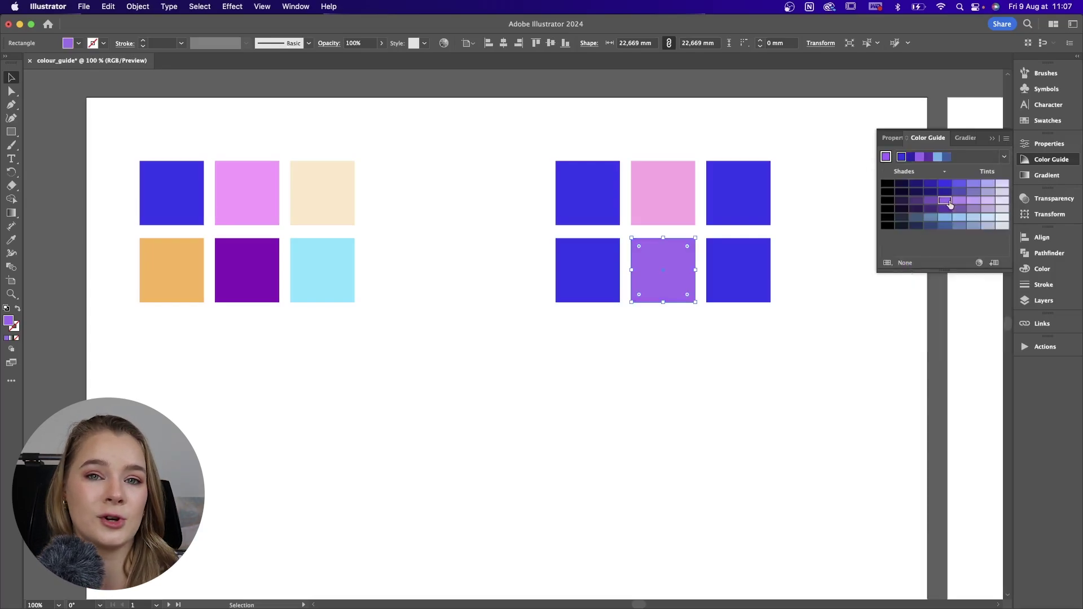
pyautogui.click(945, 217)
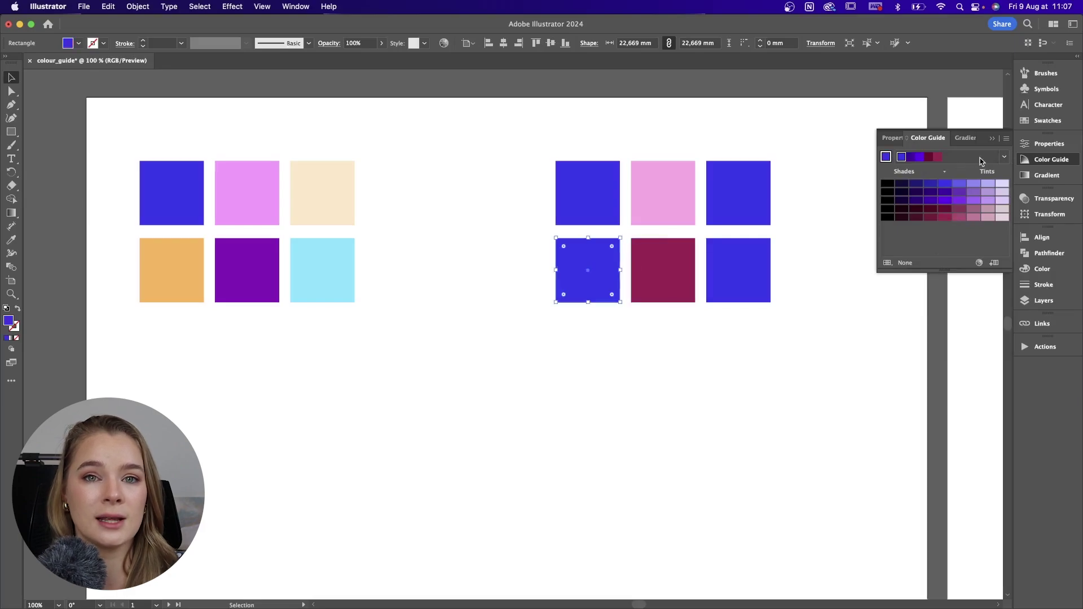
# With the Split Complementary harmony rule, fill the right grid's lower left square orange and its upper right square pale peach
pyautogui.click(1004, 158)
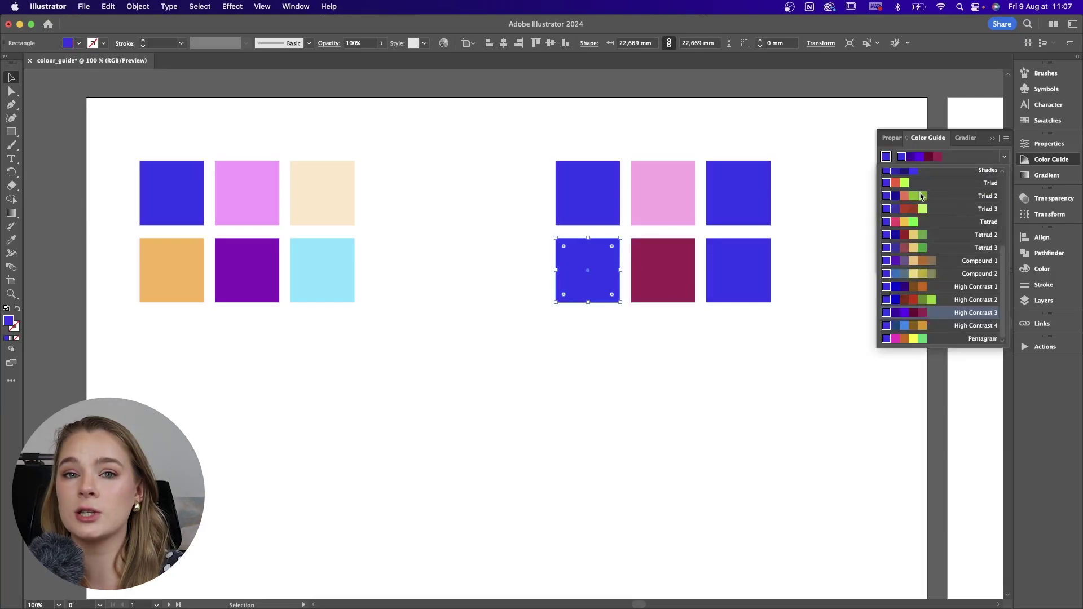
pyautogui.scroll(5, 926, 307)
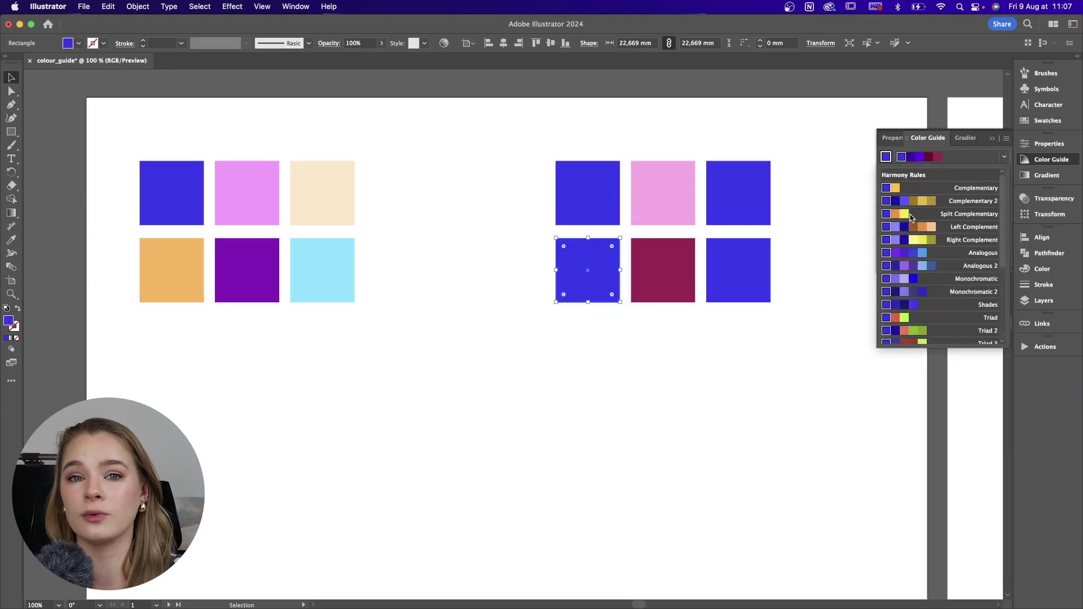
pyautogui.click(910, 215)
pyautogui.click(944, 194)
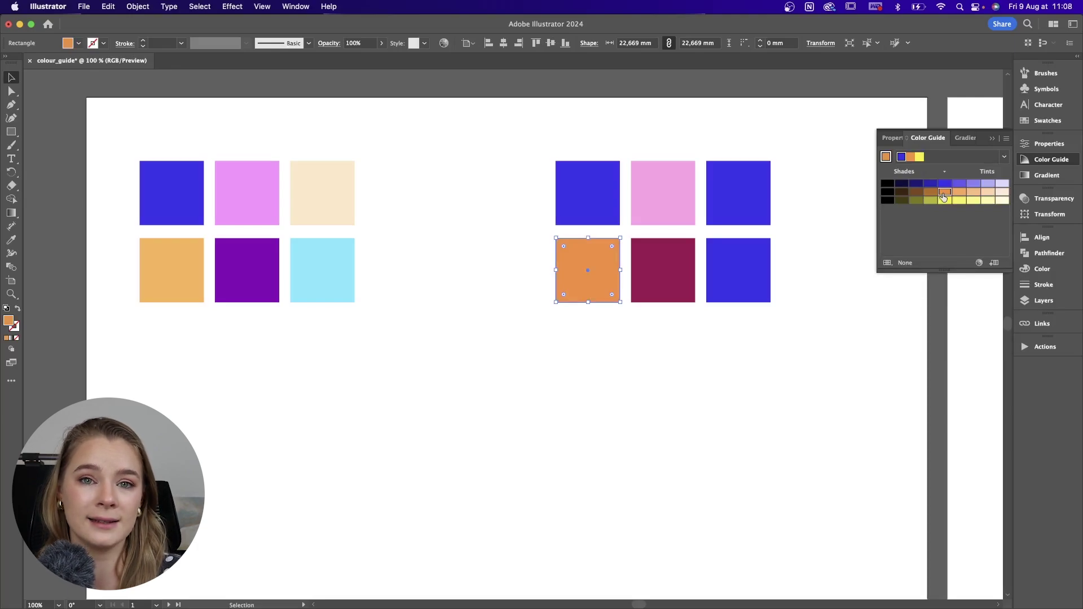
pyautogui.click(738, 193)
pyautogui.click(1002, 194)
pyautogui.click(988, 194)
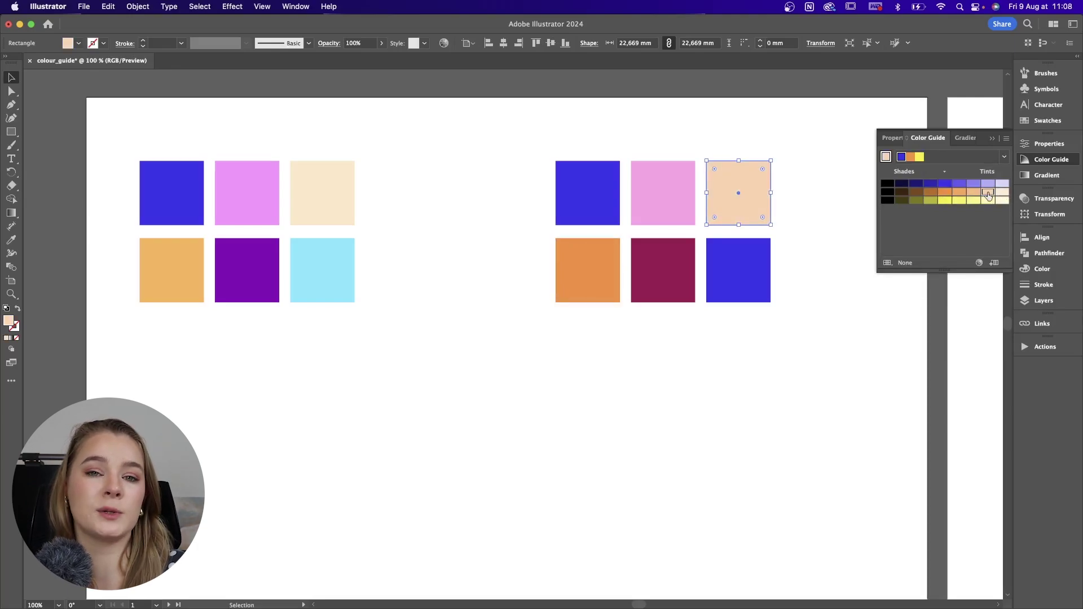
# Fill the right grid's lower right square light blue, choosing the colour from an analogous harmony in the Color Guide
pyautogui.click(738, 270)
pyautogui.click(1004, 157)
pyautogui.click(948, 217)
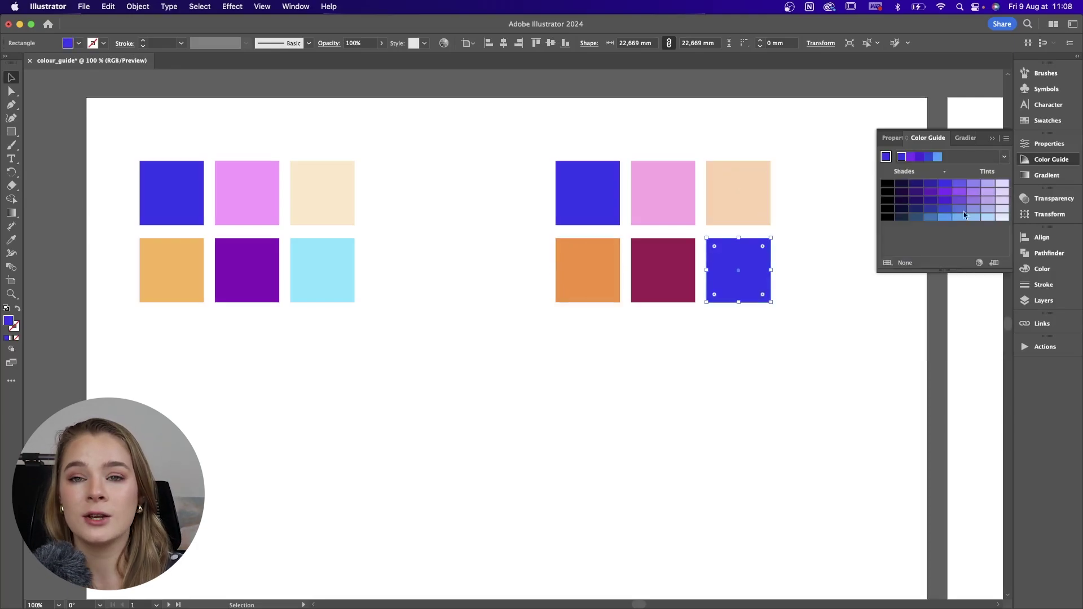
pyautogui.click(962, 220)
pyautogui.click(1003, 156)
pyautogui.click(958, 227)
pyautogui.click(960, 218)
pyautogui.click(946, 218)
# Sample the light pink square for the right grid's lower middle square, apply the High Contrast 4 harmony and fill it bright purple
pyautogui.click(676, 272)
pyautogui.press('i')
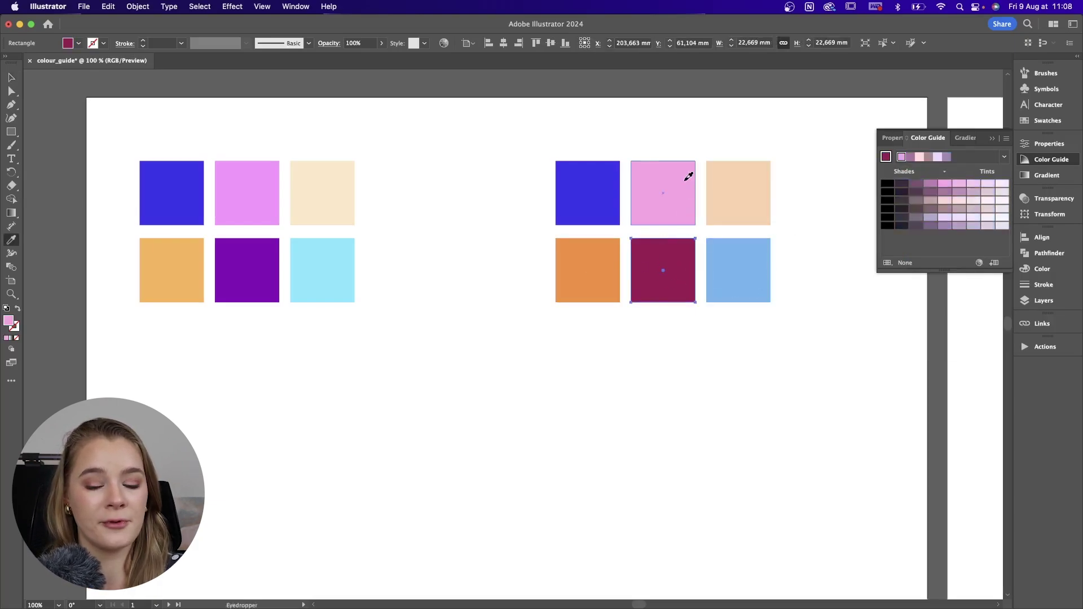
pyautogui.click(689, 174)
pyautogui.click(1004, 156)
pyautogui.scroll(5, 936, 259)
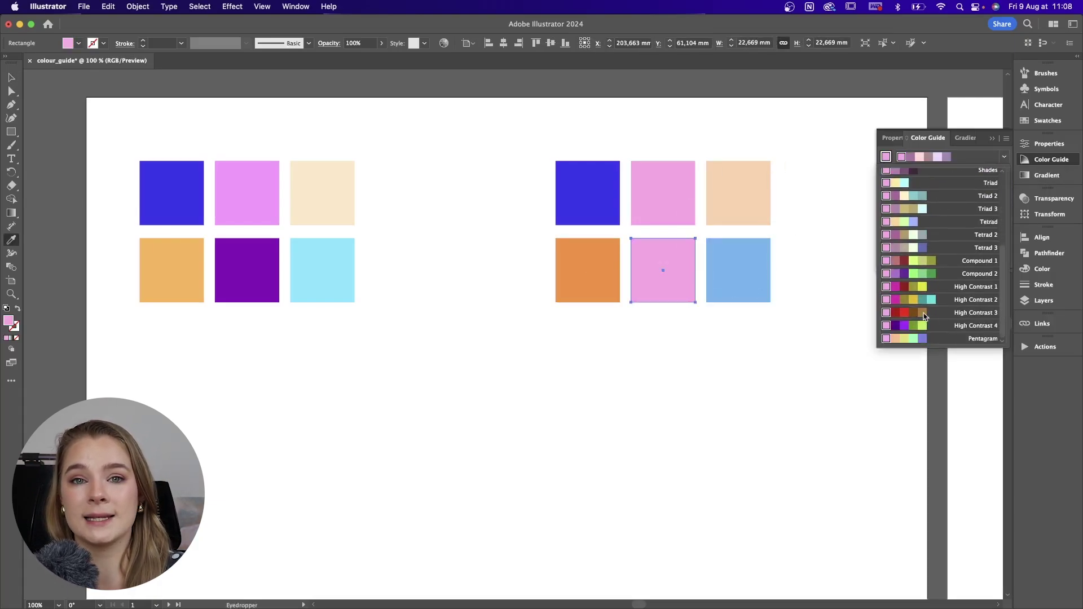
pyautogui.scroll(-5, 925, 278)
pyautogui.click(916, 319)
pyautogui.click(947, 201)
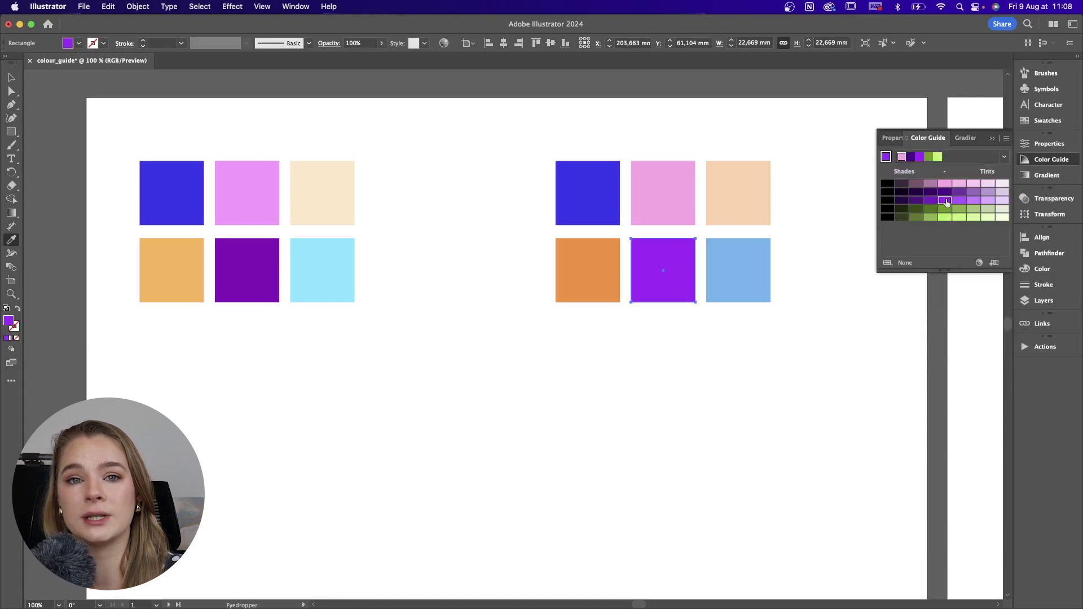
# Try a dark purple fill from another harmony rule on the right grid's lower middle square and browse further rules
pyautogui.click(1004, 156)
pyautogui.click(932, 284)
pyautogui.click(946, 201)
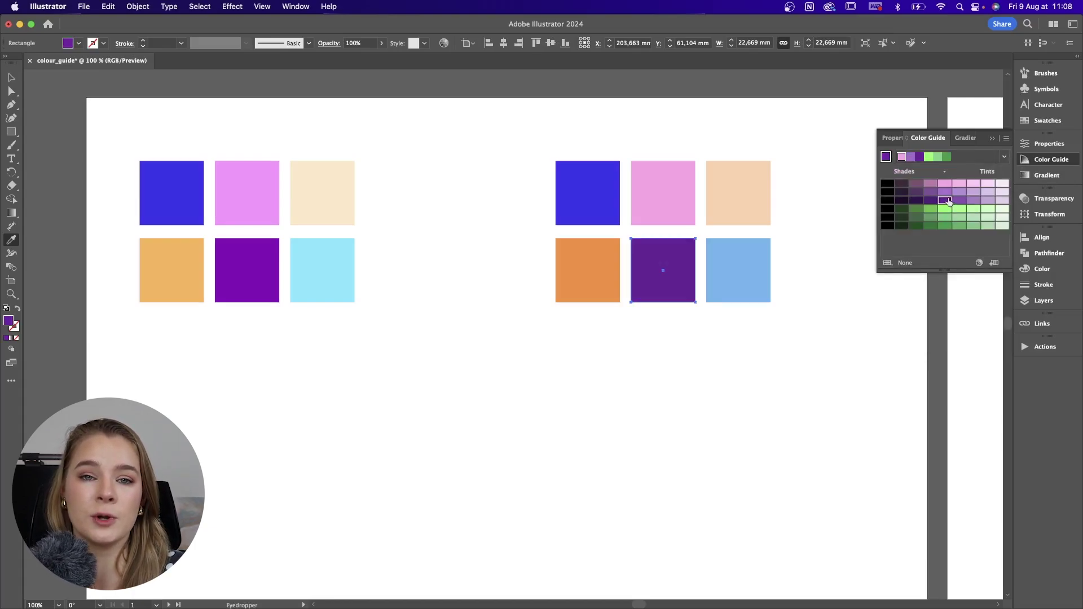
pyautogui.click(1002, 157)
pyautogui.scroll(3, 937, 259)
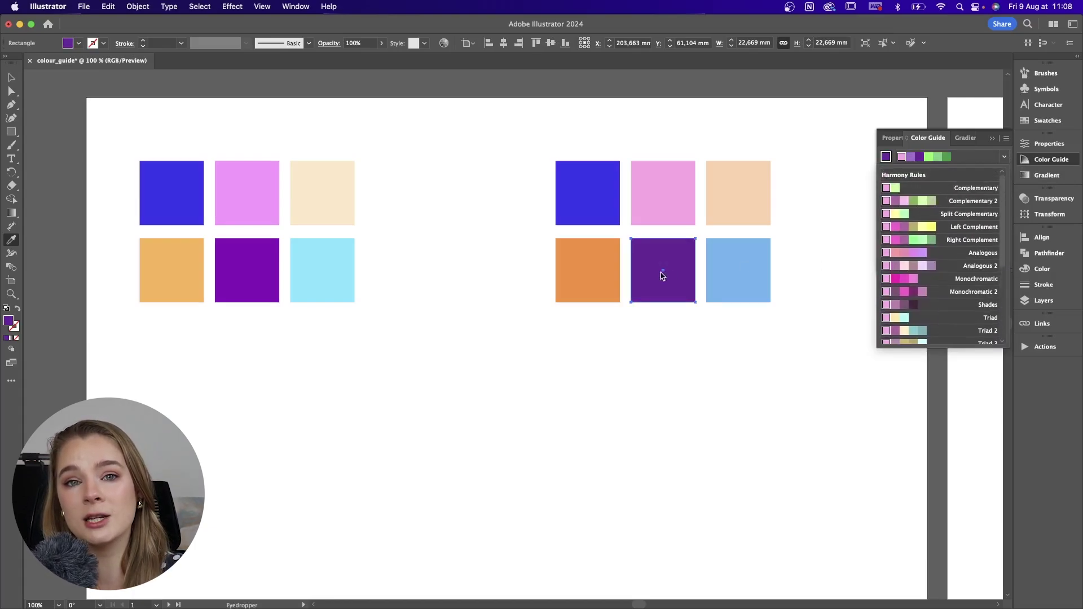
# Sample the orange square's colour, apply the Tetrad 3 harmony and fill the right grid's lower middle square magenta-purple
pyautogui.click(616, 282)
pyautogui.click(1004, 156)
pyautogui.scroll(-2, 938, 254)
pyautogui.click(939, 251)
pyautogui.click(945, 217)
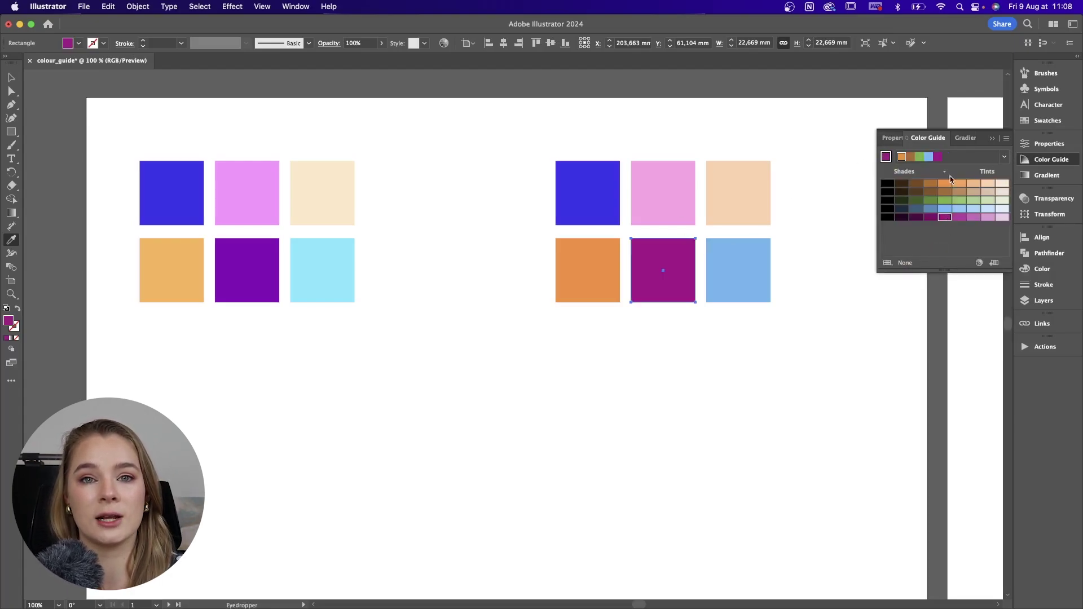
# Try a deep violet from the Triad 2 harmony on the right grid's lower middle square and undo it
pyautogui.click(1004, 157)
pyautogui.click(931, 201)
pyautogui.click(942, 210)
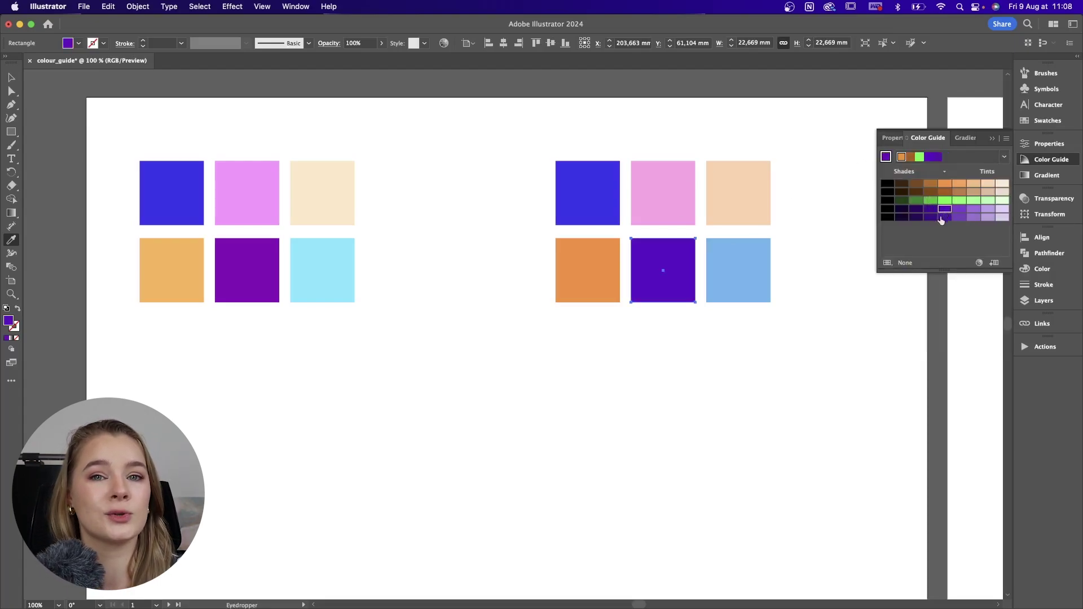
pyautogui.press('super+z')
# For the right grid's upper right square, sample the blue square, apply the Compound 2 harmony and fill it pale yellow
pyautogui.press('v')
pyautogui.click(753, 219)
pyautogui.click(1003, 158)
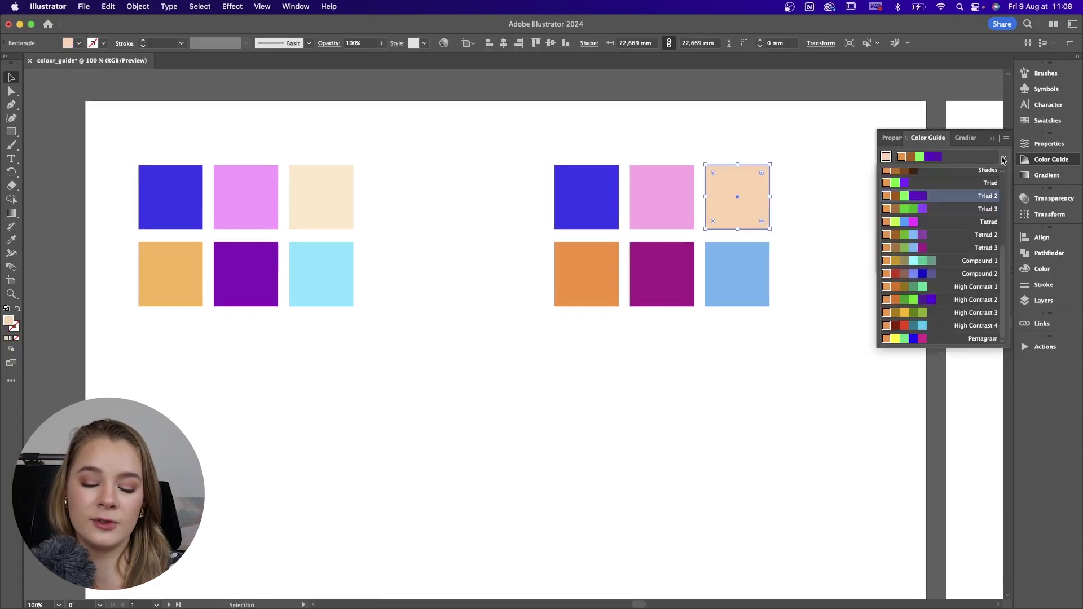
pyautogui.click(727, 271)
pyautogui.press('o')
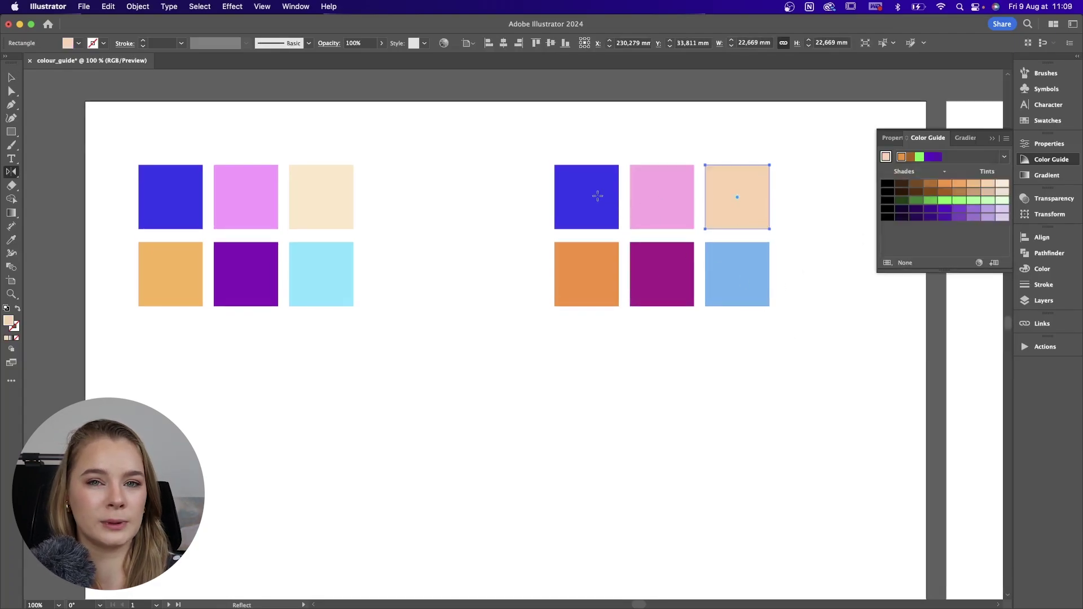
pyautogui.press('i')
pyautogui.click(597, 195)
pyautogui.click(1006, 156)
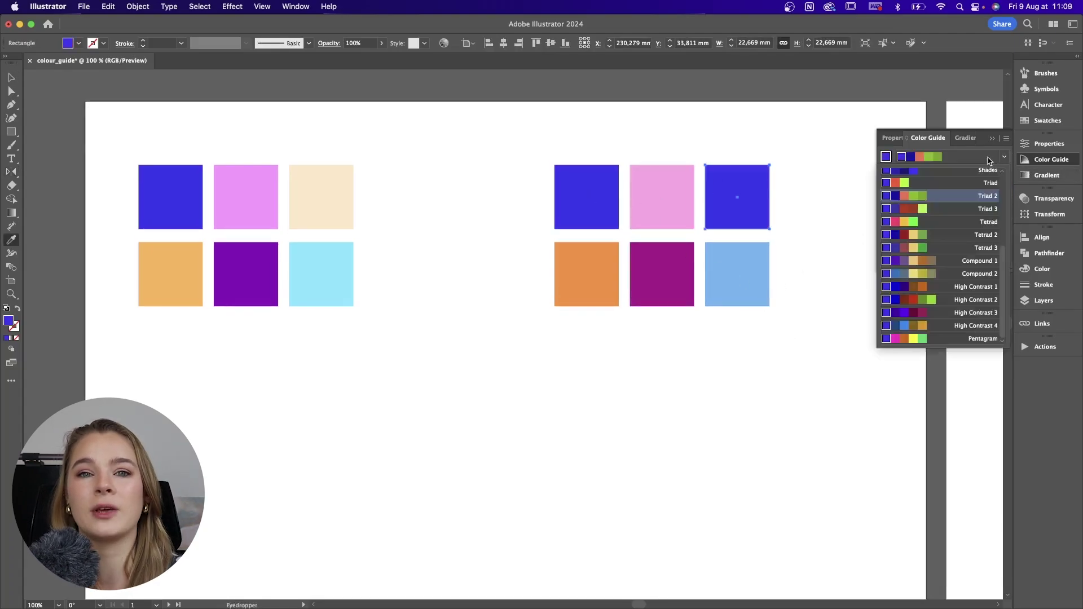
pyautogui.click(943, 275)
pyautogui.click(944, 200)
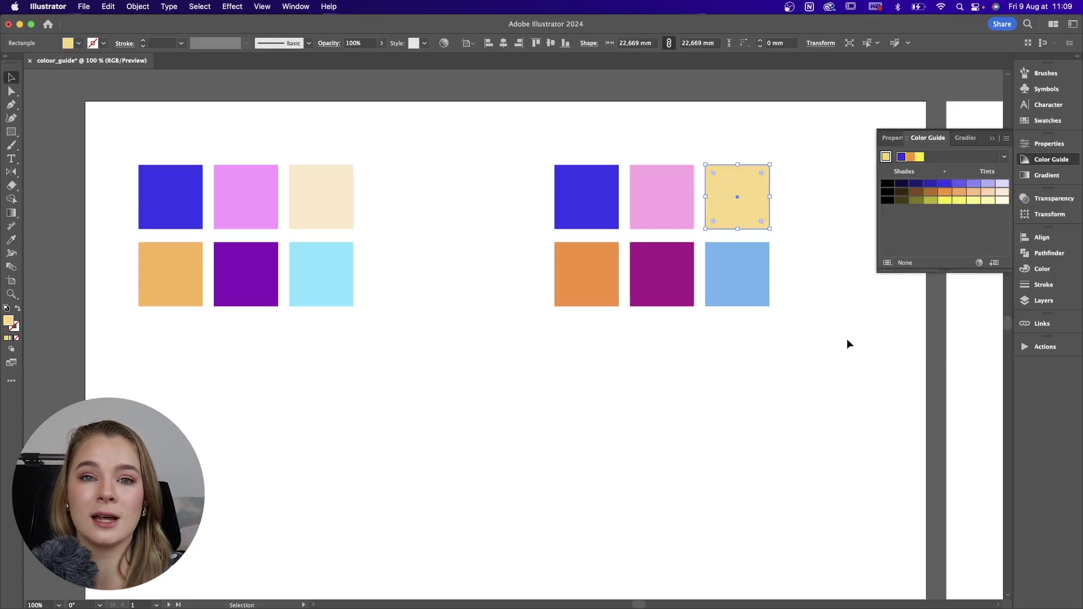
# Collapse the Color Guide and compare the two six-square palettes side by side
pyautogui.click(847, 395)
pyautogui.press('space')
pyautogui.moveTo(829, 395); pyautogui.dragTo(838, 410)
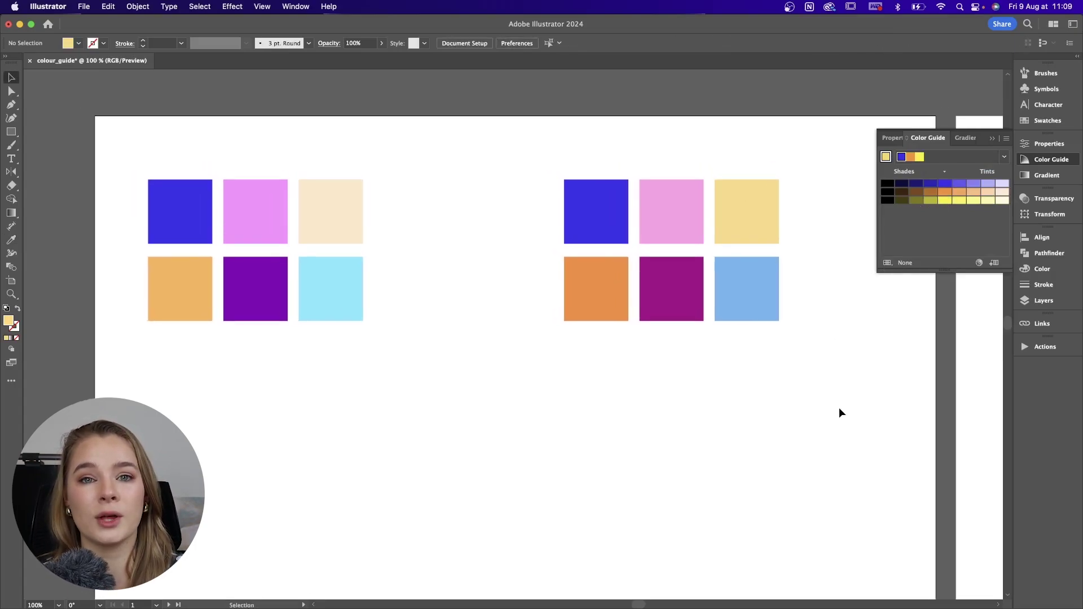
pyautogui.click(993, 138)
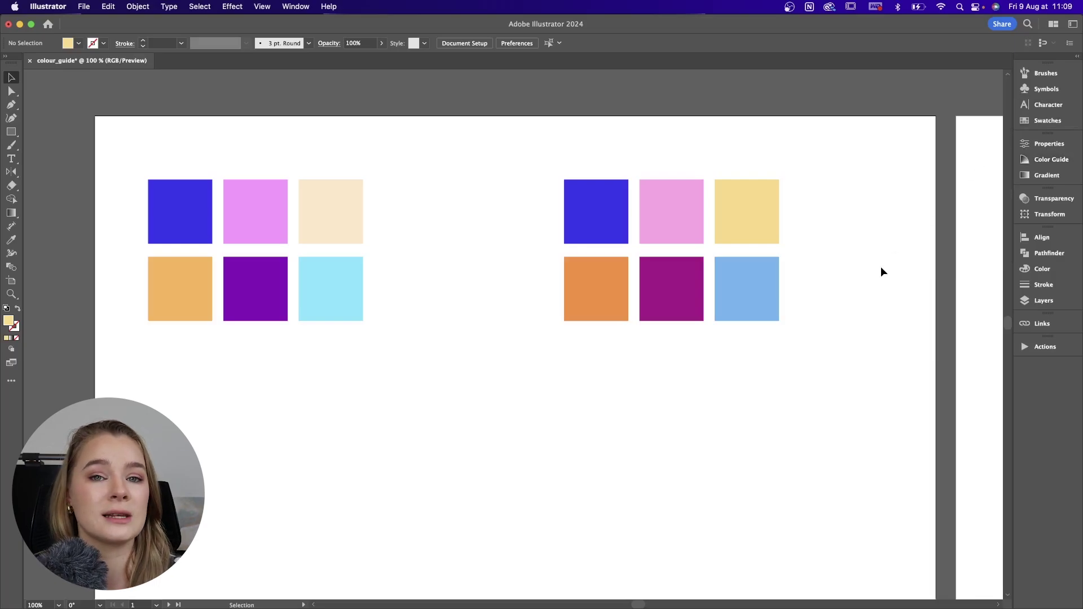
pyautogui.press('super+minus')
pyautogui.scroll(-2, 942, 307)
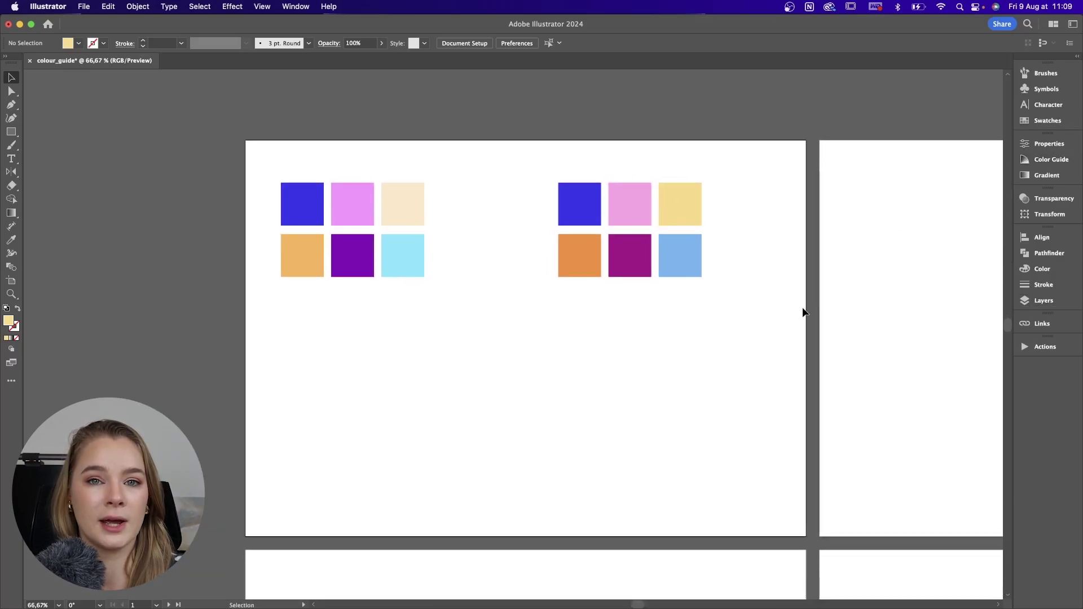
pyautogui.moveTo(252, 172); pyautogui.dragTo(444, 294)
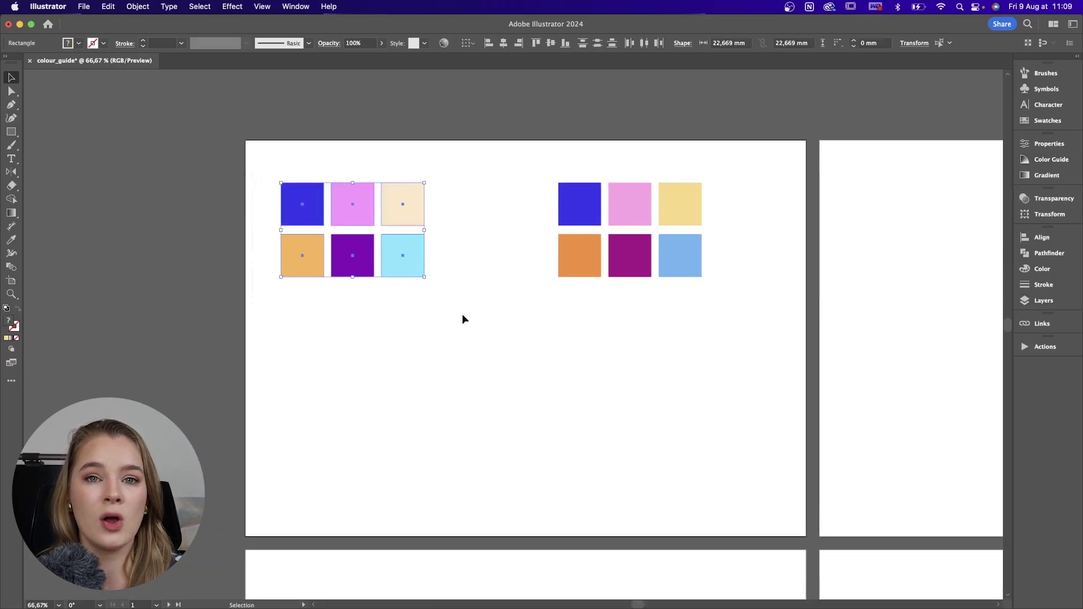
pyautogui.click(801, 306)
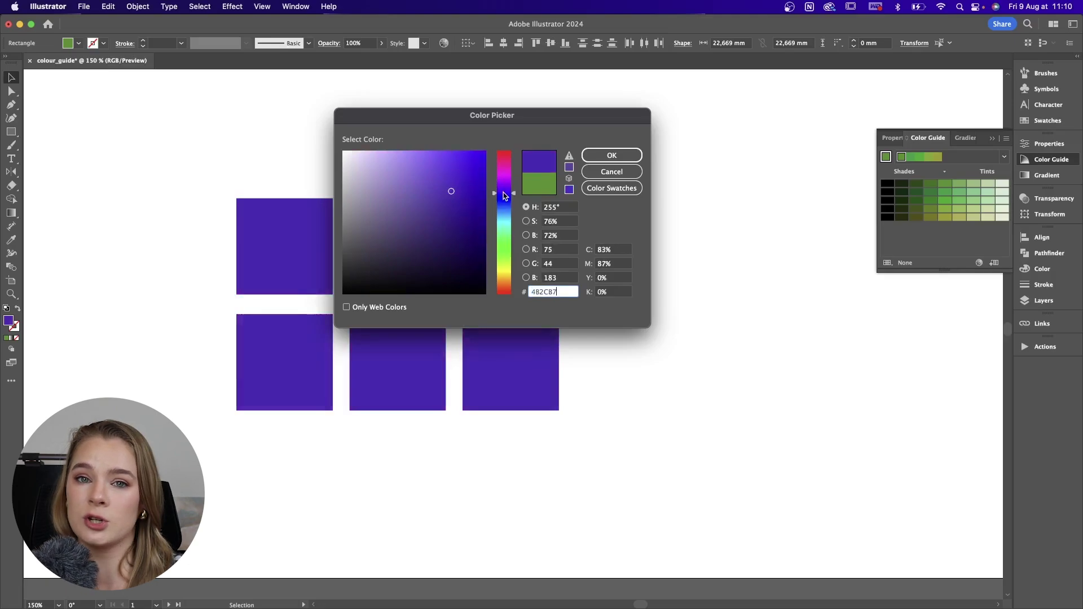
# Fill all six squares of the new grid with a blue-violet chosen in the Color Picker
pyautogui.click(449, 179)
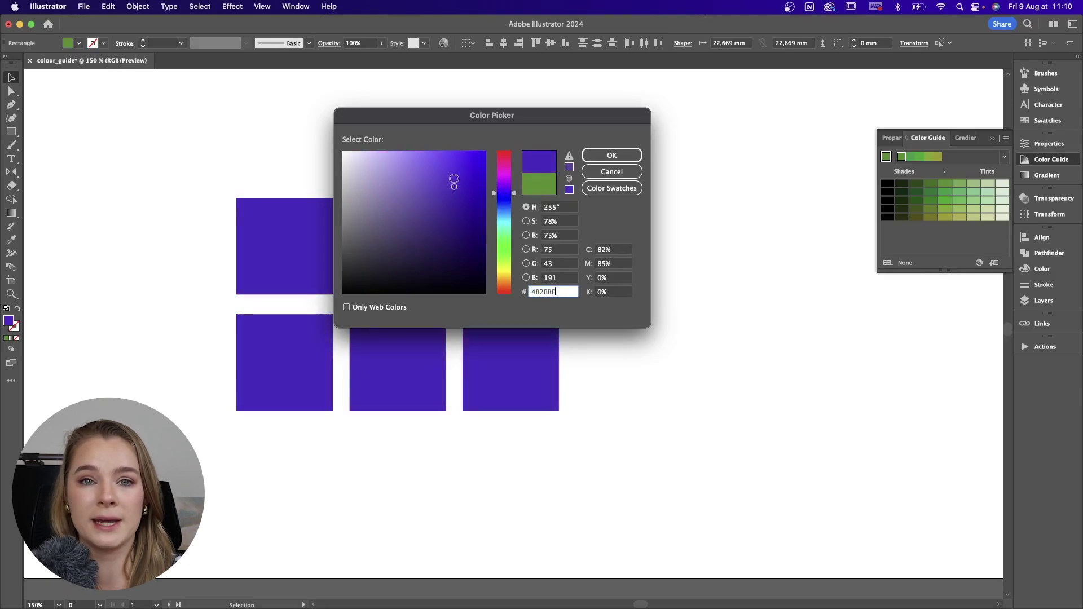
pyautogui.click(601, 159)
pyautogui.click(632, 194)
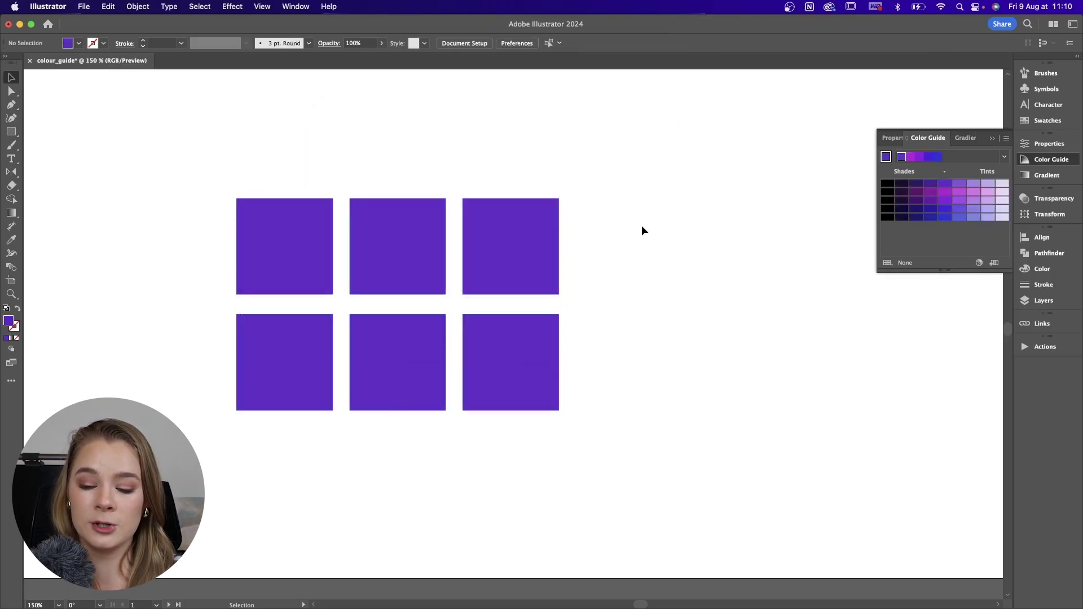
# From the analogous harmony, fill the upper middle square magenta-purple, the upper right violet and the lower right blue
pyautogui.click(321, 251)
pyautogui.click(398, 248)
pyautogui.click(944, 191)
pyautogui.click(497, 254)
pyautogui.click(944, 201)
pyautogui.click(471, 356)
pyautogui.click(944, 217)
# Fill the purple grid's lower left square dark navy and its lower middle square pale lilac from the analogous harmony
pyautogui.click(438, 346)
pyautogui.click(322, 342)
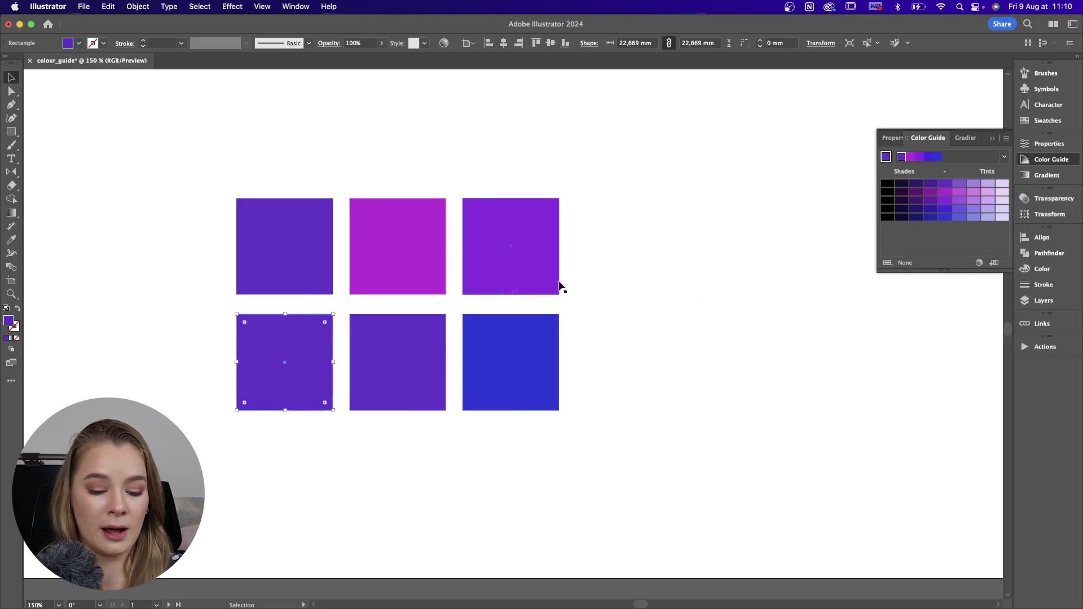
pyautogui.click(916, 217)
pyautogui.click(406, 340)
pyautogui.click(987, 191)
pyautogui.click(715, 320)
pyautogui.hscroll(2, 705, 330)
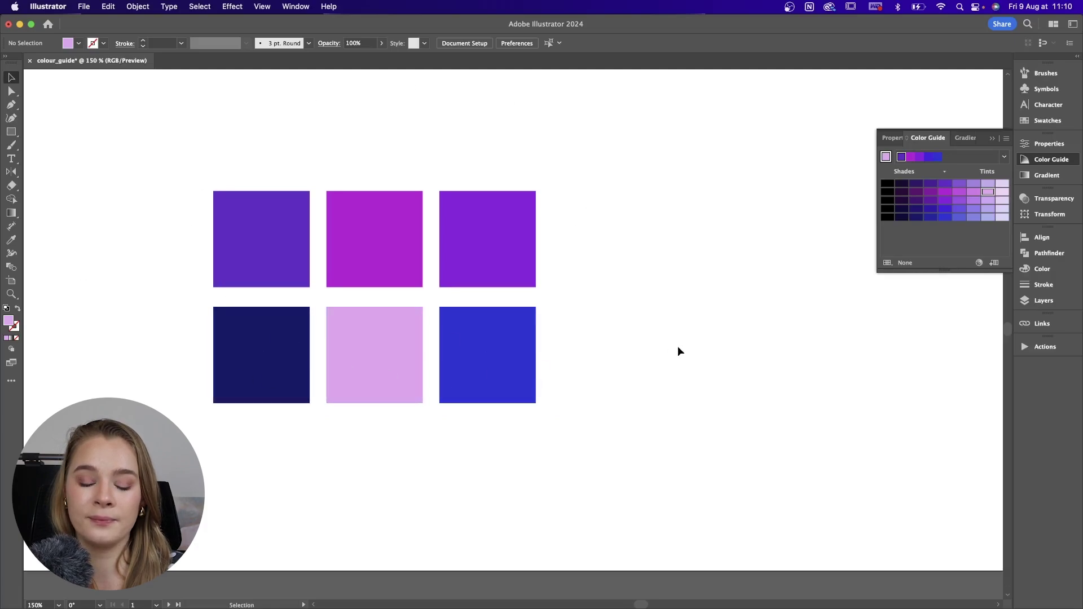
# Duplicate the purple six-square palette to the right of the original
pyautogui.hscroll(2, 649, 353)
pyautogui.moveTo(621, 355); pyautogui.dragTo(484, 262)
pyautogui.moveTo(645, 252); pyautogui.dragTo(555, 252)
pyautogui.moveTo(513, 251); pyautogui.dragTo(580, 259)
# Fill all six duplicated squares green from the Triad 2 harmony and set that green as the base colour
pyautogui.click(1004, 156)
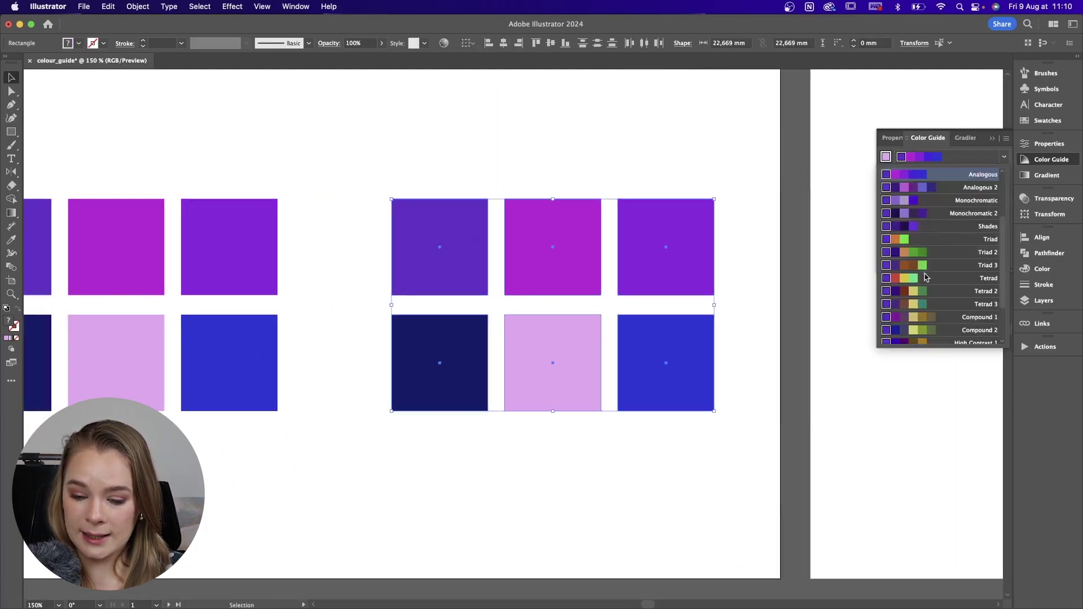
pyautogui.click(922, 255)
pyautogui.click(947, 208)
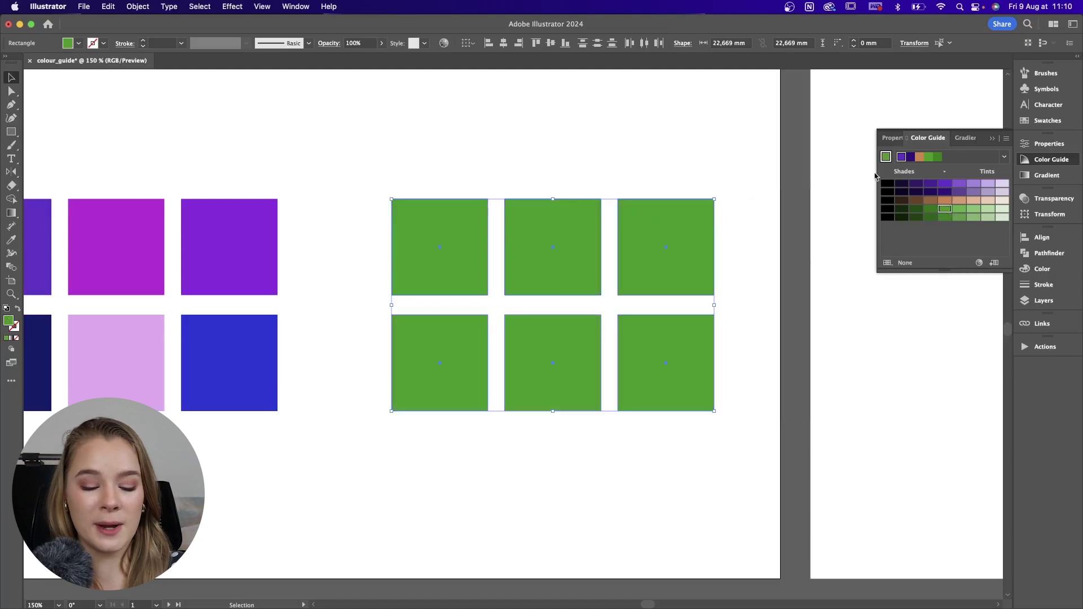
pyautogui.click(885, 156)
pyautogui.click(651, 140)
# With the Compound 2 harmony, fill the green grid's upper middle square lime and its lower right square red
pyautogui.click(553, 247)
pyautogui.click(1004, 157)
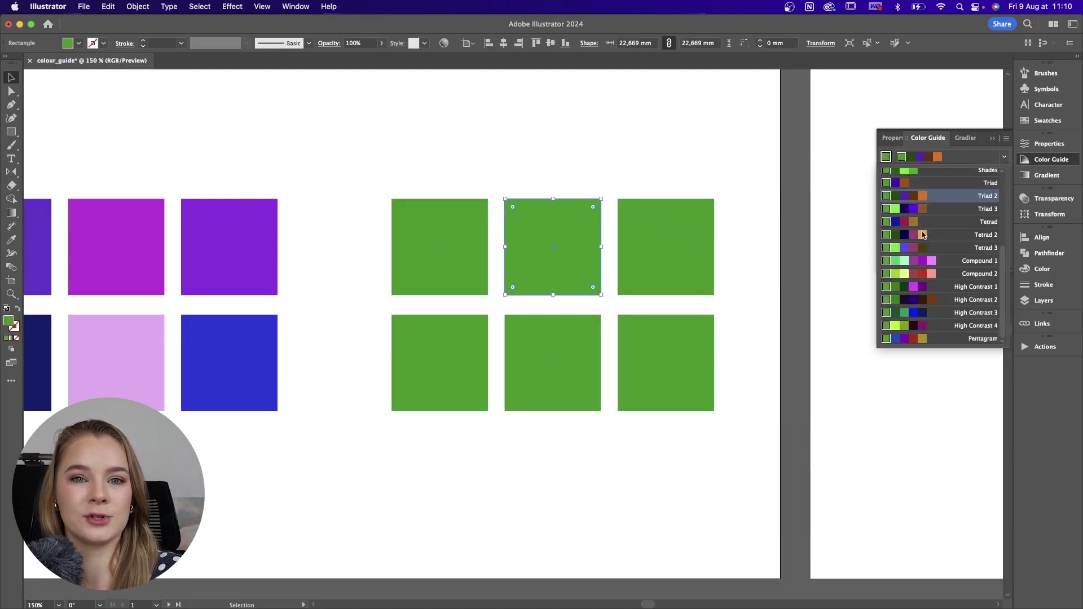
pyautogui.click(925, 273)
pyautogui.click(945, 192)
pyautogui.click(665, 361)
pyautogui.click(945, 218)
# Fill the green grid's upper right square pale lime and its lower middle square dark maroon
pyautogui.click(691, 256)
pyautogui.click(974, 196)
pyautogui.click(552, 361)
pyautogui.click(927, 226)
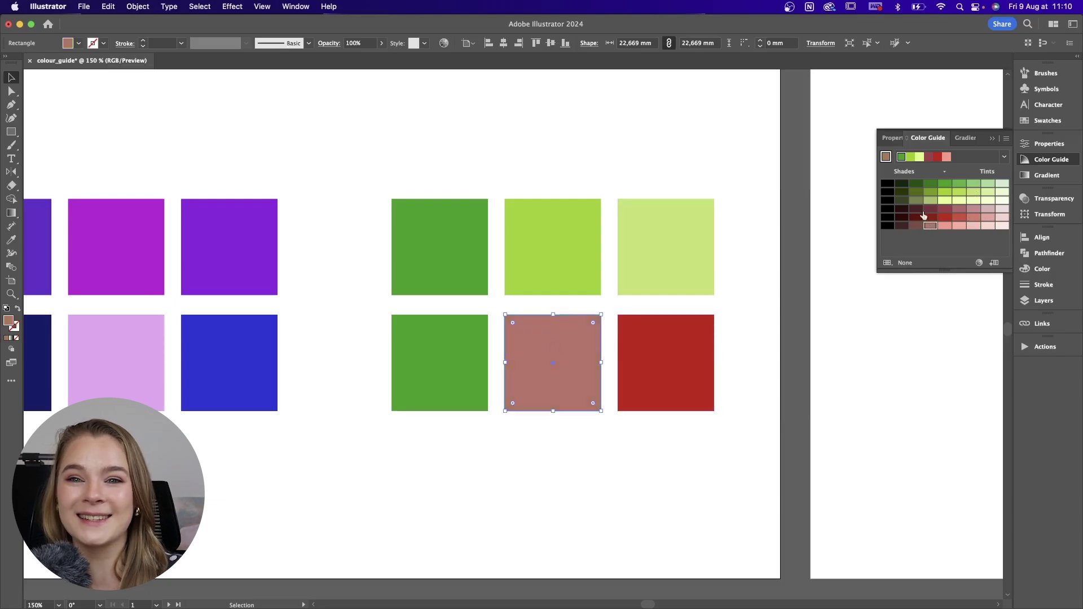
pyautogui.click(916, 217)
# Fill the green grid's lower left square with the palest yellow-green tint and its upper right square very dark green
pyautogui.click(440, 361)
pyautogui.click(989, 211)
pyautogui.click(988, 200)
pyautogui.click(987, 184)
pyautogui.click(1001, 185)
pyautogui.click(1002, 200)
pyautogui.click(669, 267)
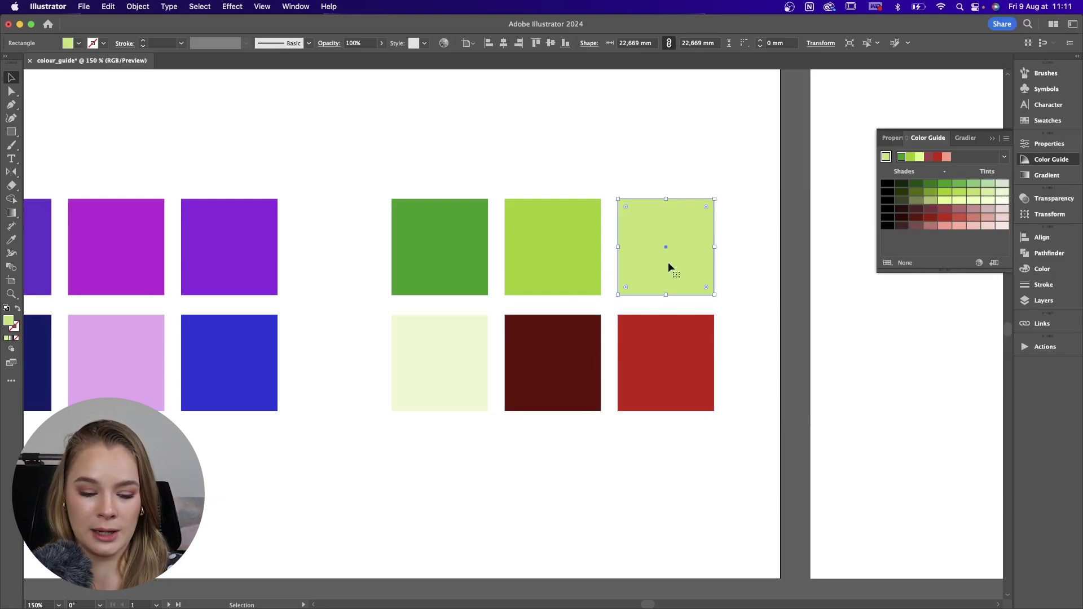
pyautogui.click(905, 189)
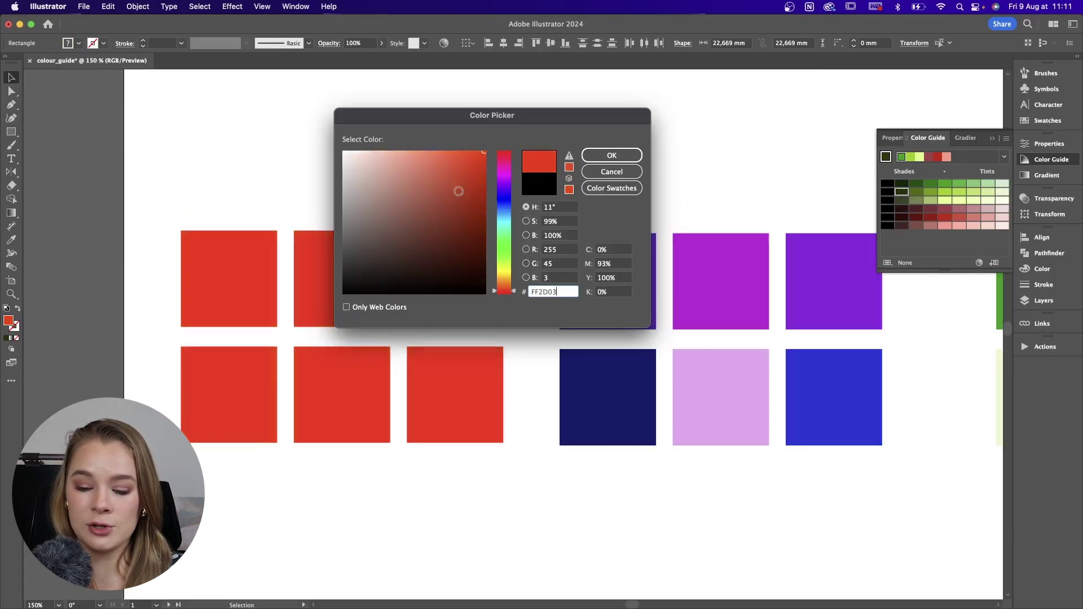
# Fill all six squares of the grid left of the purple palette with a red chosen in the Color Picker
pyautogui.click(477, 170)
pyautogui.click(612, 156)
pyautogui.click(410, 191)
# Fill the red grid's upper middle square turquoise, its lower right square crimson and its upper right square steel blue
pyautogui.click(350, 276)
pyautogui.click(944, 209)
pyautogui.click(457, 389)
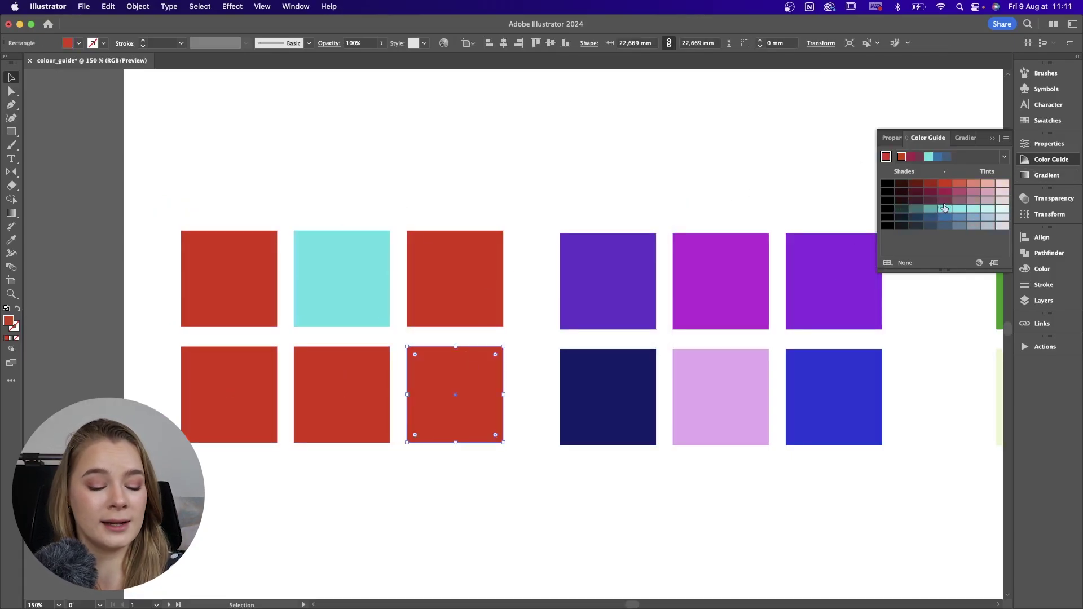
pyautogui.click(944, 193)
pyautogui.click(443, 278)
pyautogui.click(945, 218)
# Apply the Triad 2 harmony and fill the red grid's lower middle square navy blue
pyautogui.click(364, 398)
pyautogui.click(1004, 156)
pyautogui.click(926, 199)
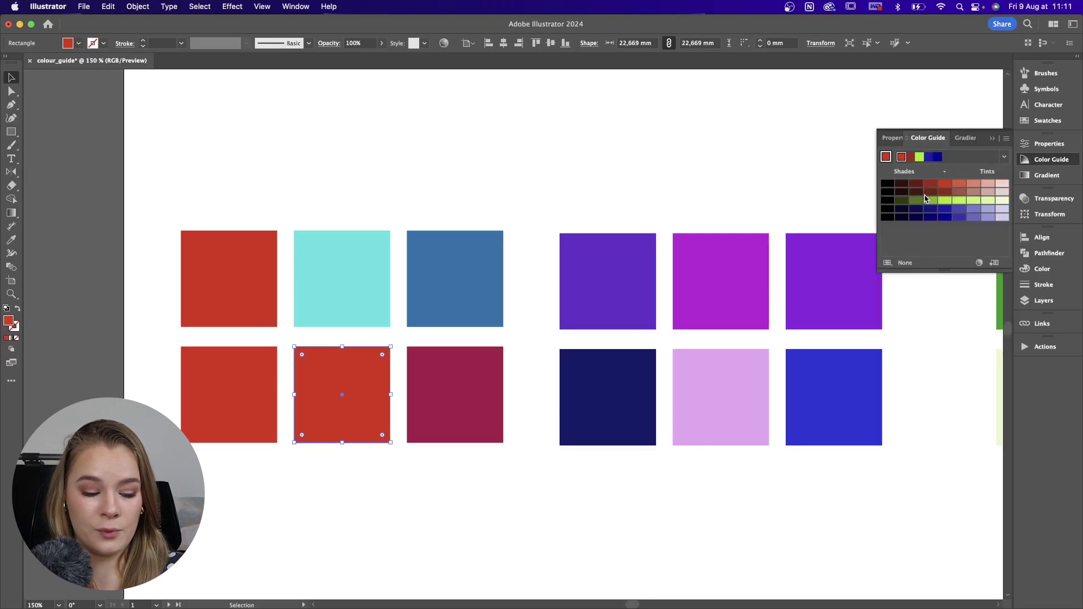
pyautogui.click(943, 217)
# With the High Contrast 4 harmony, fill the red grid's lower left square green and its lower right square pink
pyautogui.click(252, 378)
pyautogui.click(1004, 156)
pyautogui.click(921, 326)
pyautogui.click(945, 209)
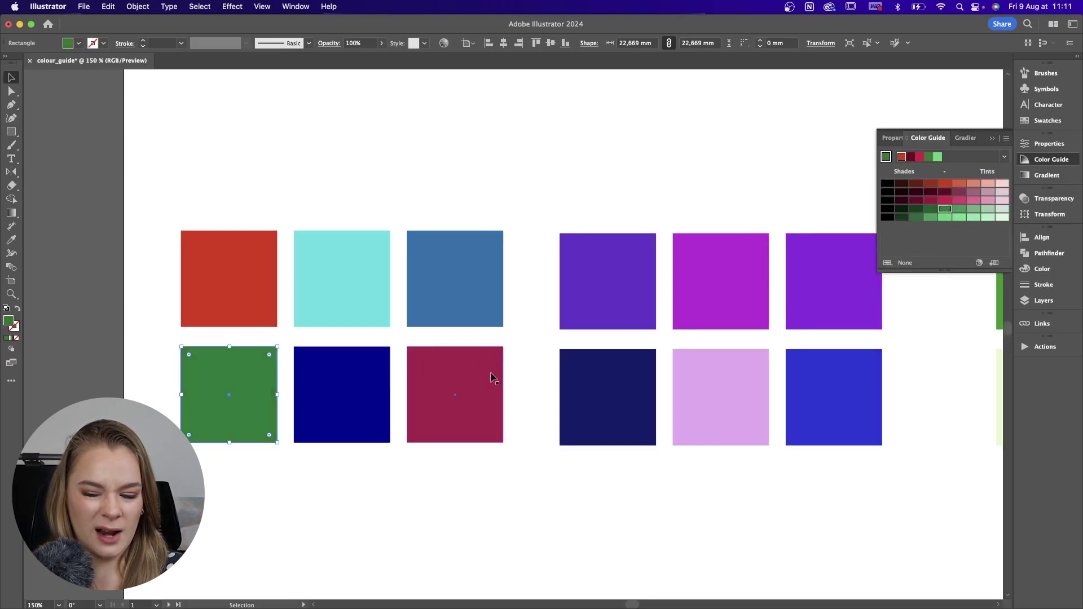
pyautogui.click(501, 364)
pyautogui.click(973, 200)
# Try several lighter green tints on the red grid's lower left square
pyautogui.click(237, 389)
pyautogui.click(974, 209)
pyautogui.click(945, 208)
pyautogui.click(959, 209)
pyautogui.click(972, 209)
# With the Tetrad harmony, fill the red grid's lower left square yellow and its upper right square violet
pyautogui.click(1004, 156)
pyautogui.click(925, 314)
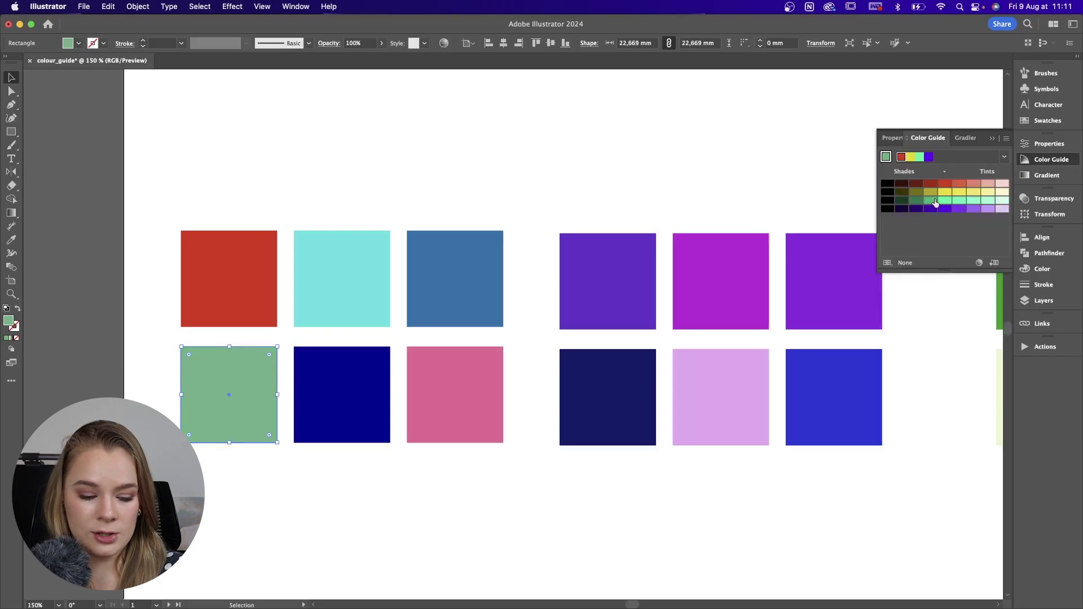
pyautogui.click(946, 193)
pyautogui.click(408, 269)
pyautogui.click(946, 201)
pyautogui.click(958, 209)
# Select the purple six-square palette and shift it slightly to the right, away from the red one
pyautogui.moveTo(548, 174); pyautogui.dragTo(854, 427)
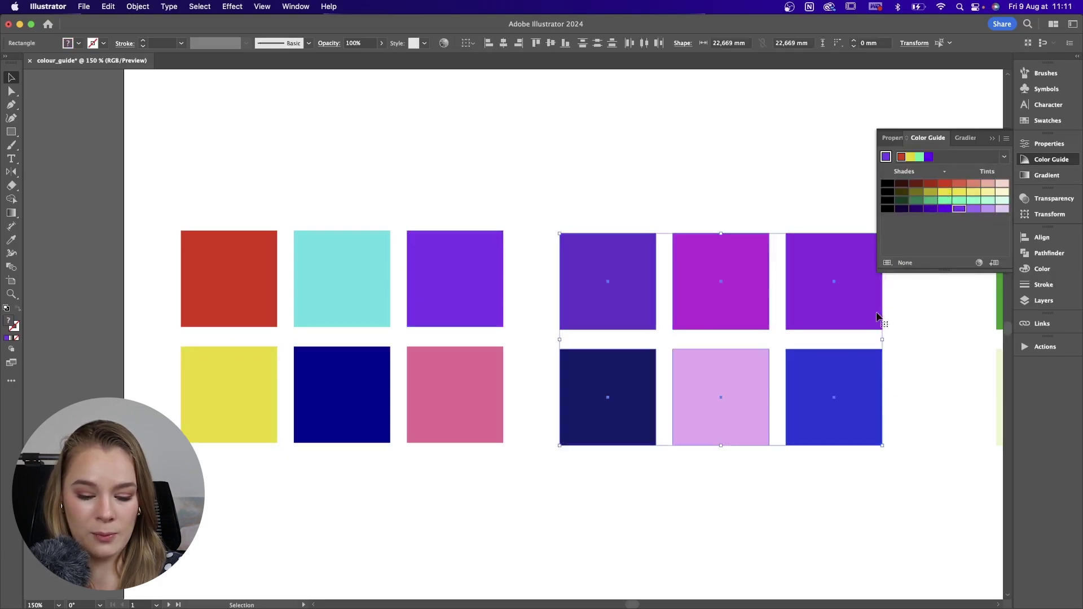
pyautogui.moveTo(875, 316); pyautogui.dragTo(909, 308)
pyautogui.click(552, 219)
pyautogui.moveTo(552, 219); pyautogui.dragTo(740, 210)
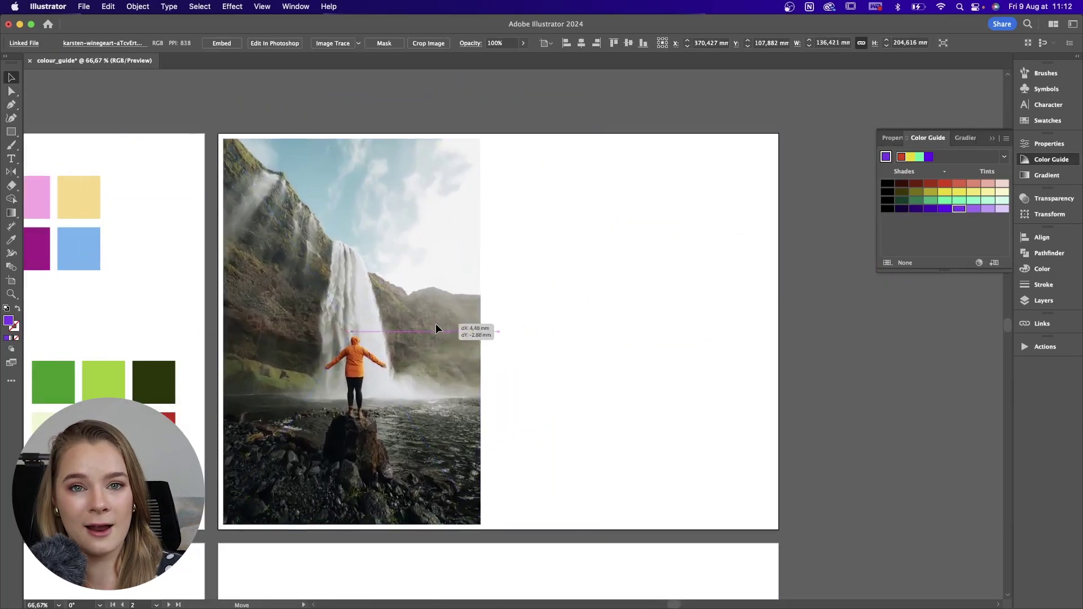
# Build an evenly spaced column of five purple squares, about 24.7 mm each, beside the waterfall photo
pyautogui.moveTo(527, 175)
pyautogui.mouseDown()
pyautogui.moveTo(575, 222)
pyautogui.moveTo(557, 261)
pyautogui.mouseUp()
pyautogui.press('super+d')
pyautogui.press('super+d')
pyautogui.press('super+d')
pyautogui.press('super+d')
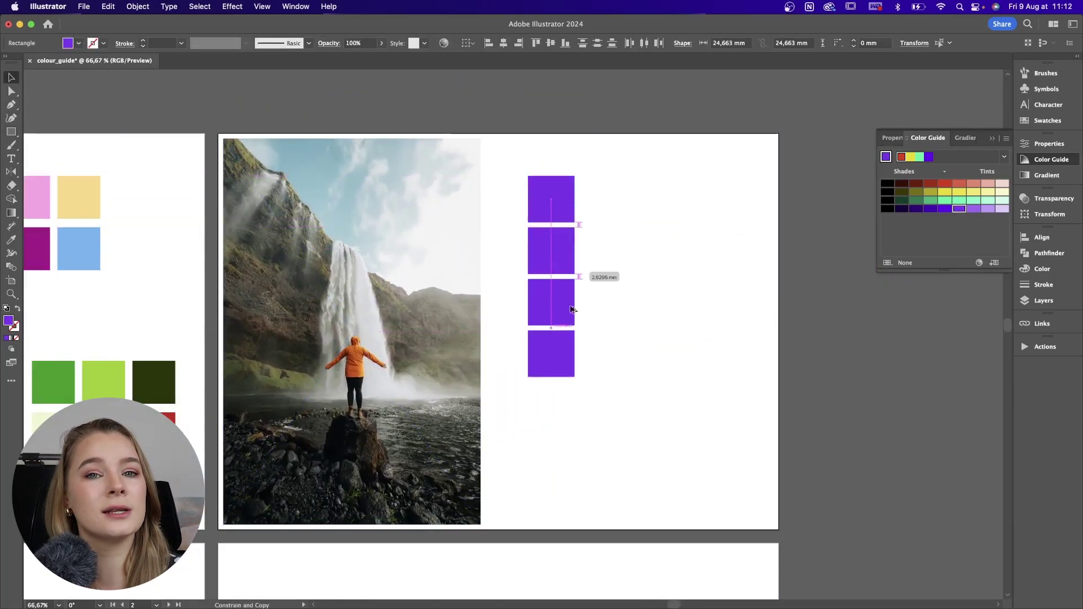
pyautogui.keyDown('shift'); pyautogui.click(556, 415); pyautogui.keyUp('shift')
pyautogui.press('Delete')
pyautogui.moveTo(638, 477); pyautogui.dragTo(538, 233)
# Fill the column's first square with the photo's blue-teal sky colour and the second with the hillside's grey-green
pyautogui.scroll(3, 565, 335)
pyautogui.click(552, 202)
pyautogui.press('i')
pyautogui.click(281, 118)
pyautogui.press('c')
pyautogui.press('v')
pyautogui.click(536, 280)
pyautogui.press('i')
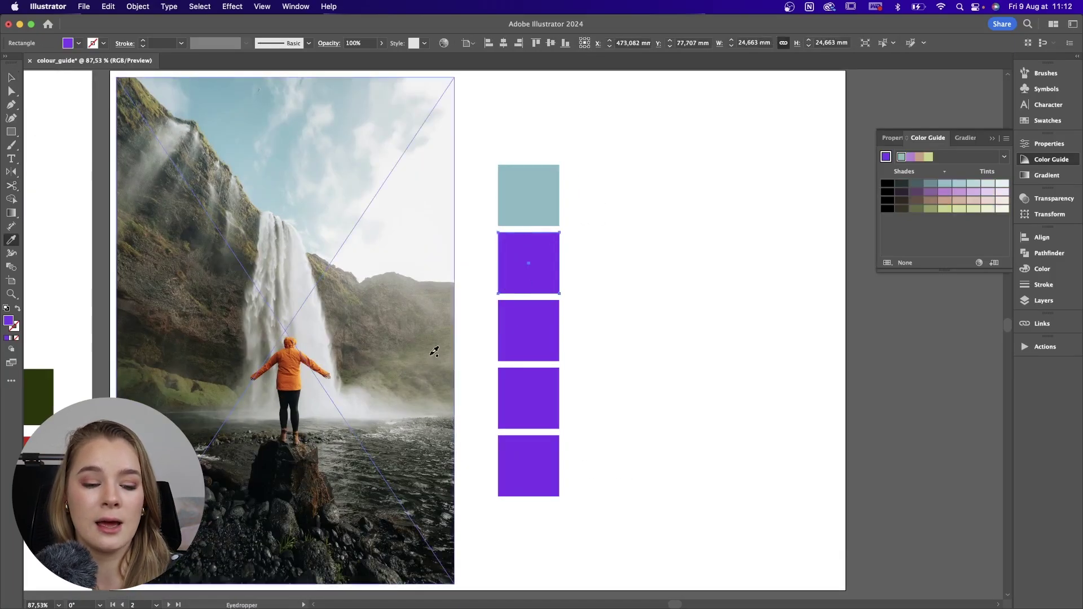
pyautogui.click(435, 350)
# Sample the hiker's jacket to fill the third square dark red-orange and the fourth square light orange
pyautogui.press('v')
pyautogui.click(515, 333)
pyautogui.press('i')
pyautogui.click(289, 365)
pyautogui.keyDown('super'); pyautogui.click(510, 390); pyautogui.keyUp('super')
pyautogui.click(306, 381)
# Try several photo areas for the column's fifth square, settling on a dark tone from the foreground rocks, and deselect it
pyautogui.keyDown('super'); pyautogui.click(545, 463); pyautogui.keyUp('super')
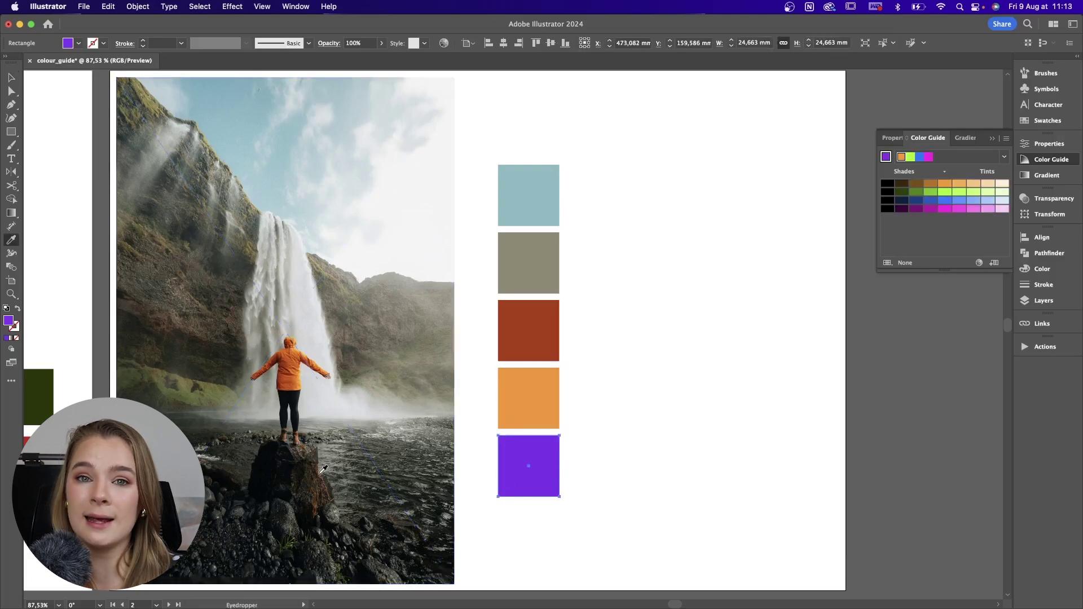
pyautogui.click(268, 330)
pyautogui.click(413, 262)
pyautogui.click(369, 457)
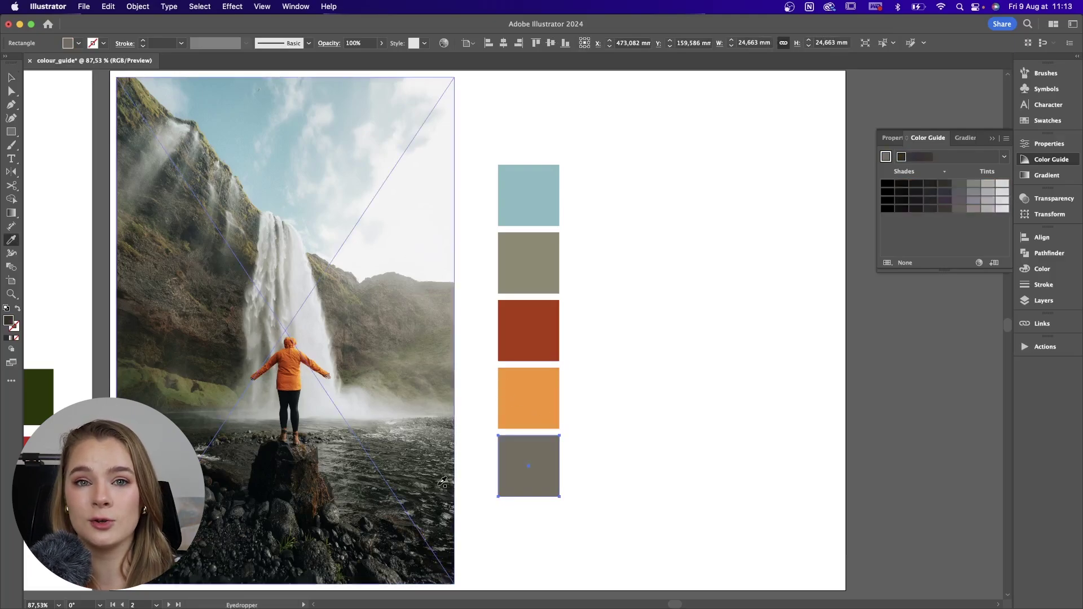
pyautogui.click(350, 496)
pyautogui.scroll(-1, 505, 409)
pyautogui.press('v')
pyautogui.click(668, 385)
# Scale down the sunset mountain photo and position it on the artboard below the waterfall photo
pyautogui.scroll(1, 668, 385)
pyautogui.press('super+minus')
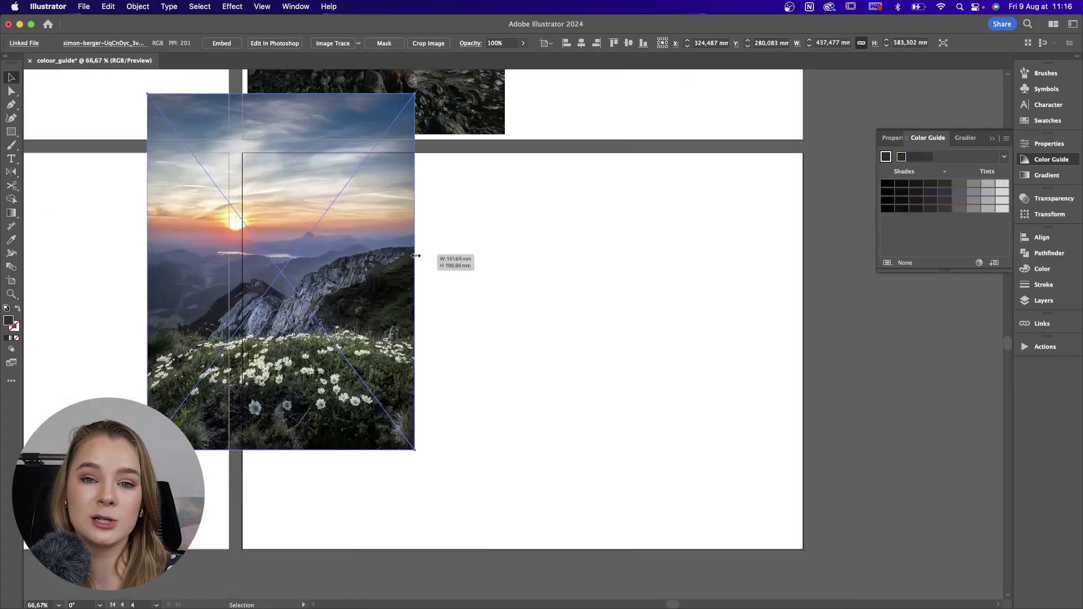
pyautogui.moveTo(429, 255); pyautogui.dragTo(498, 333)
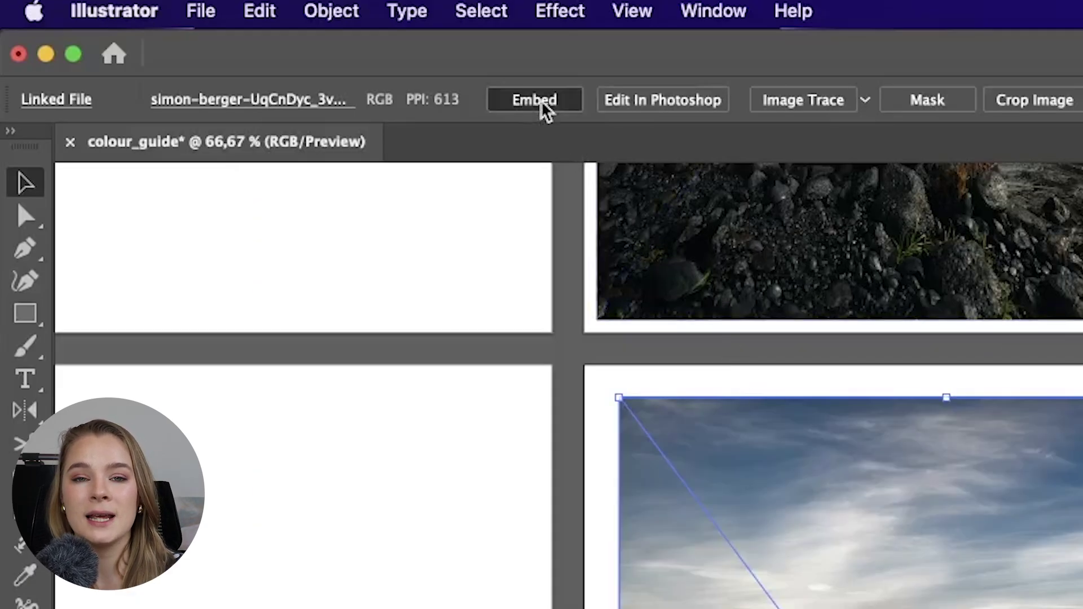
# Embed the sunset mountain photo and convert it into an object mosaic 4 tiles wide and 4 tiles high
pyautogui.click(536, 100)
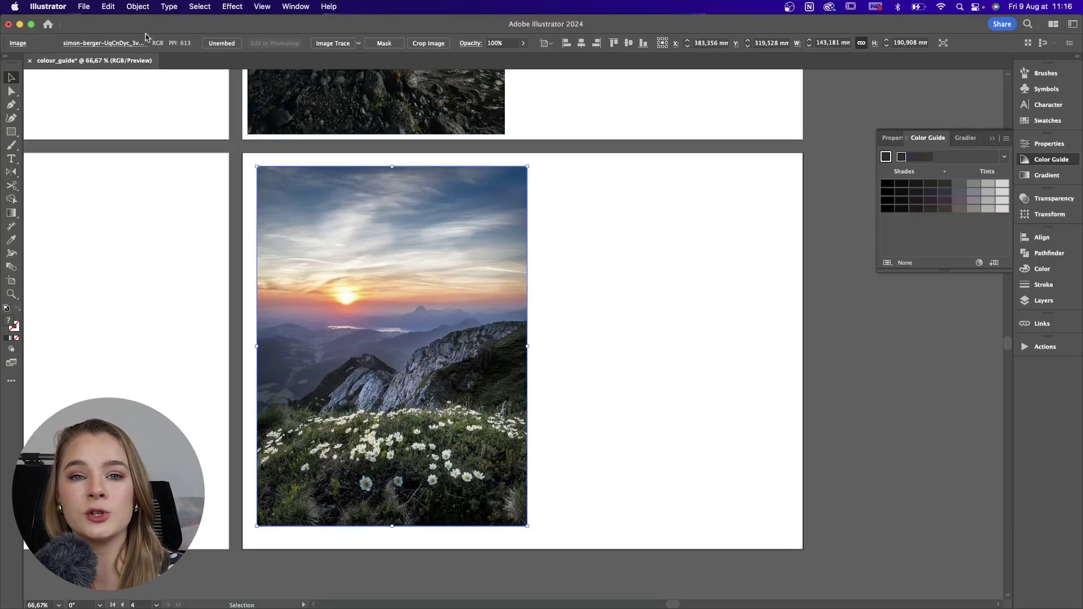
pyautogui.click(138, 7)
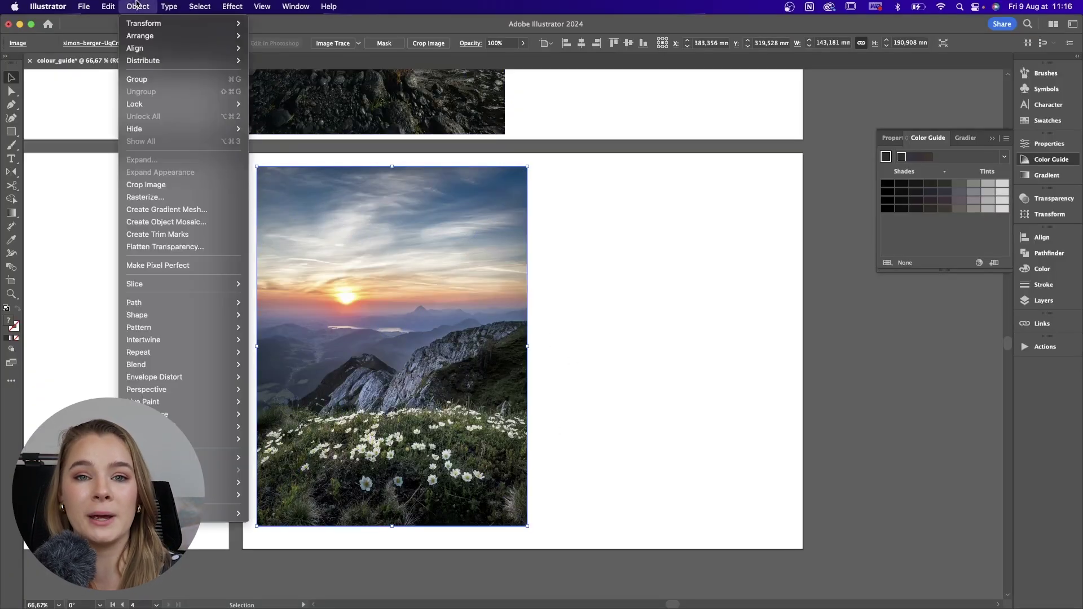
pyautogui.click(200, 221)
pyautogui.click(594, 286)
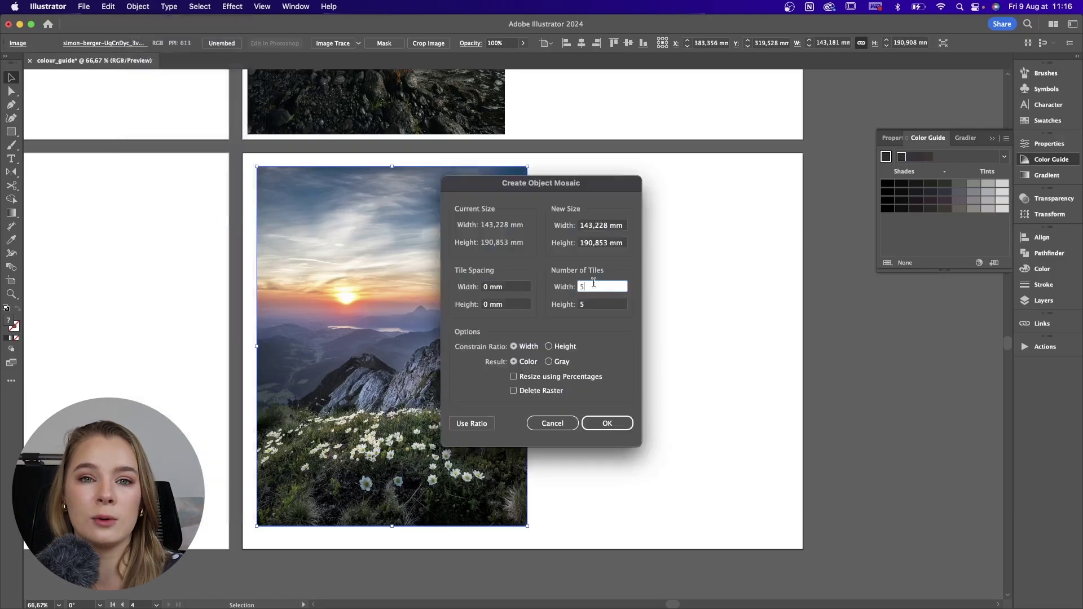
pyautogui.press('Tab')
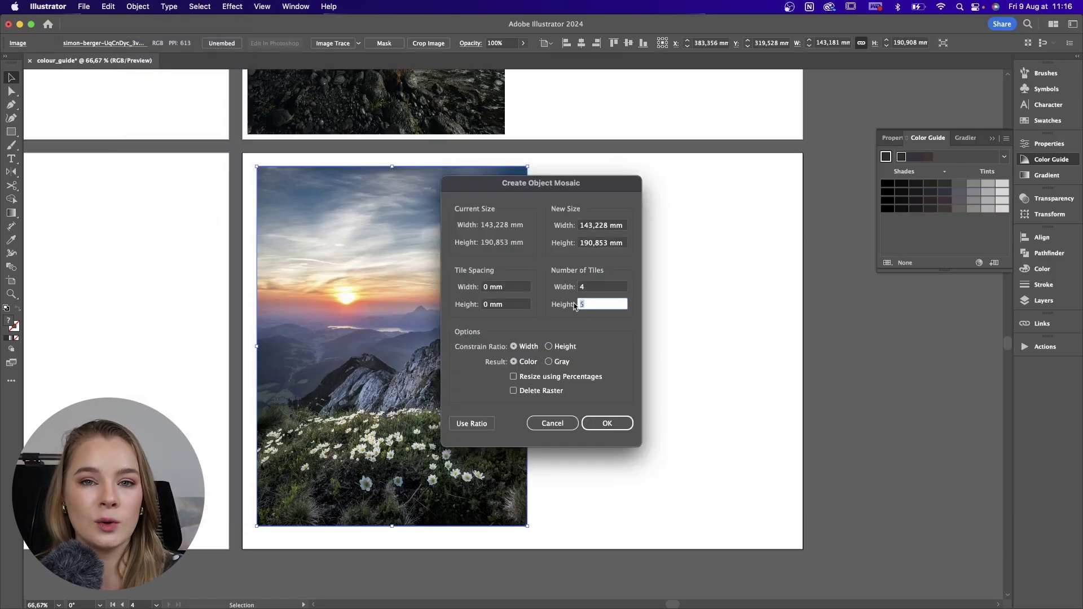
pyautogui.click(619, 422)
pyautogui.click(618, 422)
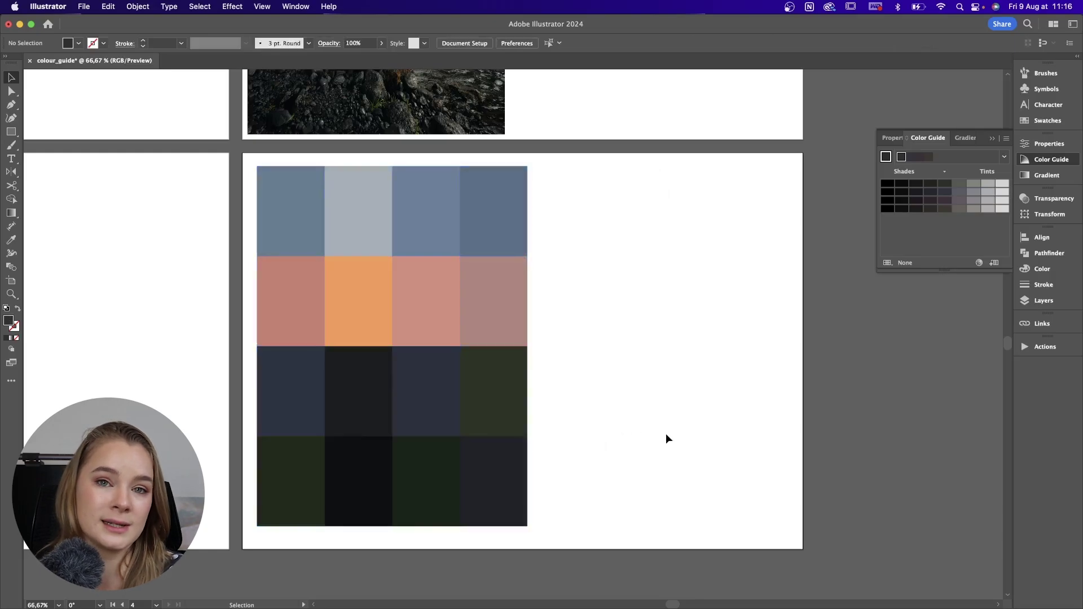
# Copy the waterfall artboard's five-square colour column onto the empty area beside the mosaic and deselect it
pyautogui.moveTo(613, 139); pyautogui.dragTo(617, 441)
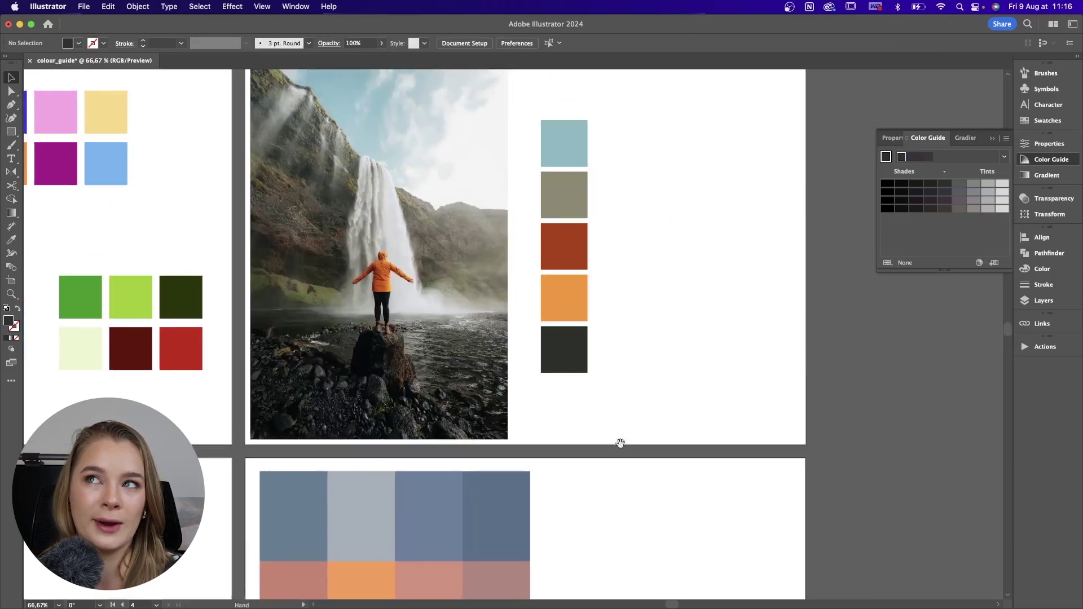
pyautogui.moveTo(609, 389); pyautogui.dragTo(556, 129)
pyautogui.moveTo(599, 290); pyautogui.dragTo(621, 164)
pyautogui.moveTo(598, 153); pyautogui.dragTo(598, 544)
pyautogui.moveTo(672, 510); pyautogui.dragTo(675, 332)
pyautogui.moveTo(595, 326); pyautogui.dragTo(669, 339)
pyautogui.click(766, 331)
# Sample mosaic tiles to fill the copied column's first square blue-grey, the second light orange and the third salmon pink
pyautogui.click(661, 243)
pyautogui.press('i')
pyautogui.click(334, 208)
pyautogui.press('v')
pyautogui.click(678, 304)
pyautogui.press('i')
pyautogui.click(371, 298)
pyautogui.press('v')
pyautogui.click(680, 365)
pyautogui.press('i')
pyautogui.click(458, 291)
pyautogui.press('v')
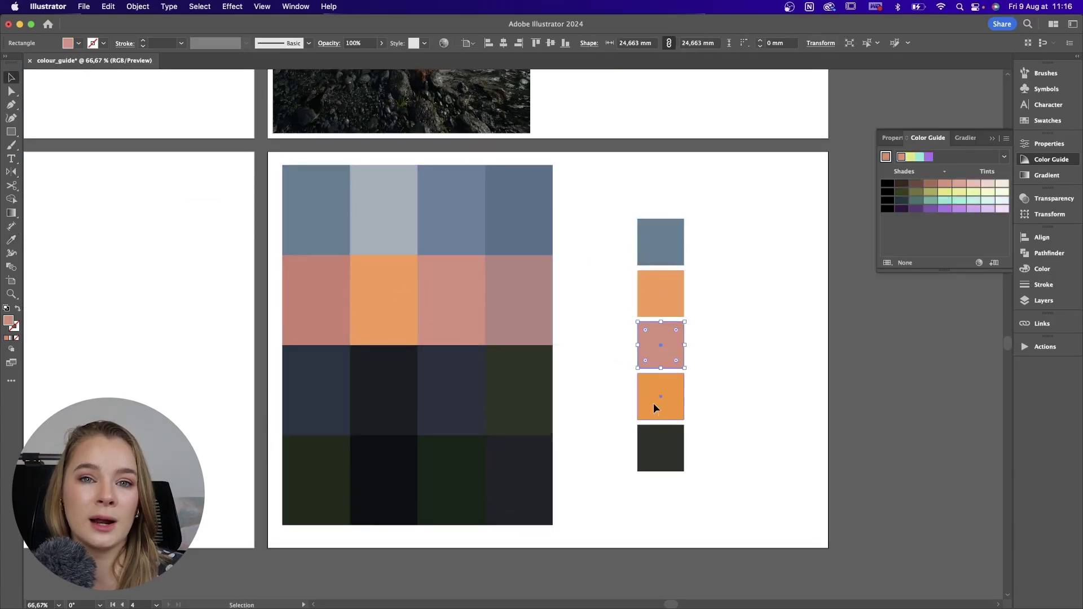
# Sample mosaic tiles to fill the column's fourth square dark green and the fifth square dark charcoal
pyautogui.click(656, 408)
pyautogui.press('i')
pyautogui.click(520, 393)
pyautogui.press('v')
pyautogui.click(519, 491)
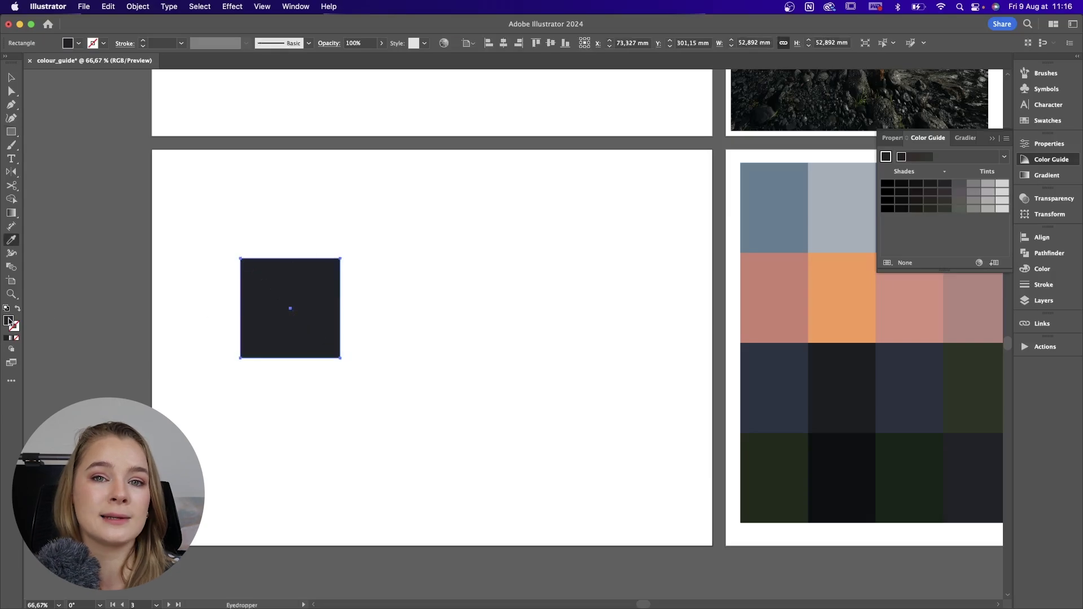
# Fill the dark square on the empty artboard blue and place a copy level with it in the Color Guide's orange
pyautogui.doubleClick(8, 320)
pyautogui.click(612, 155)
pyautogui.moveTo(292, 337); pyautogui.dragTo(627, 337)
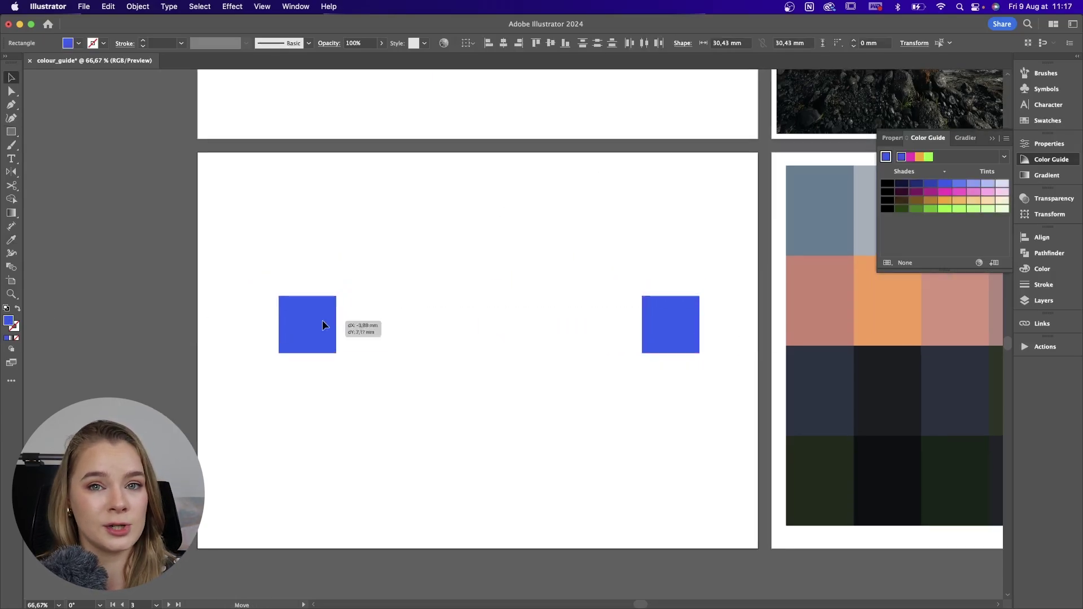
pyautogui.click(944, 200)
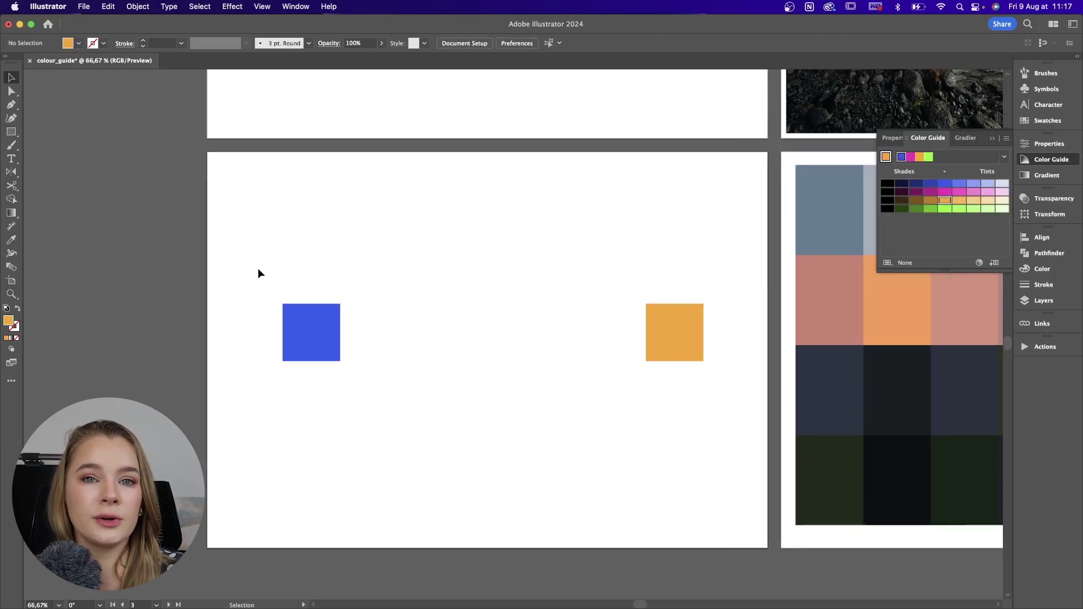
# Set the Blend options for the blue and orange squares to Specified Steps with 6 steps
pyautogui.moveTo(259, 271); pyautogui.dragTo(699, 411)
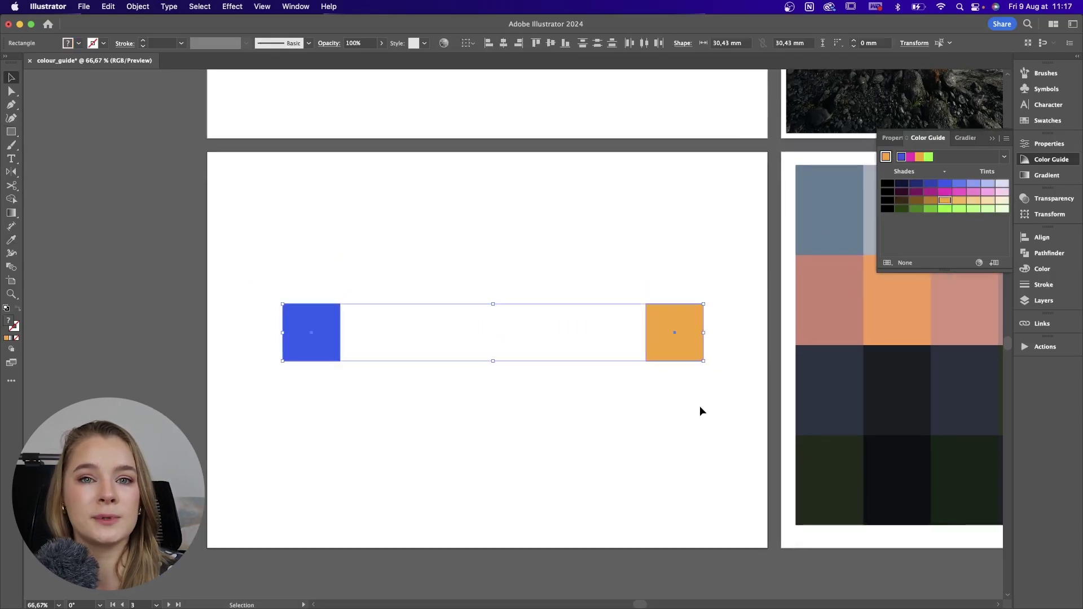
pyautogui.click(130, 8)
pyautogui.moveTo(143, 368)
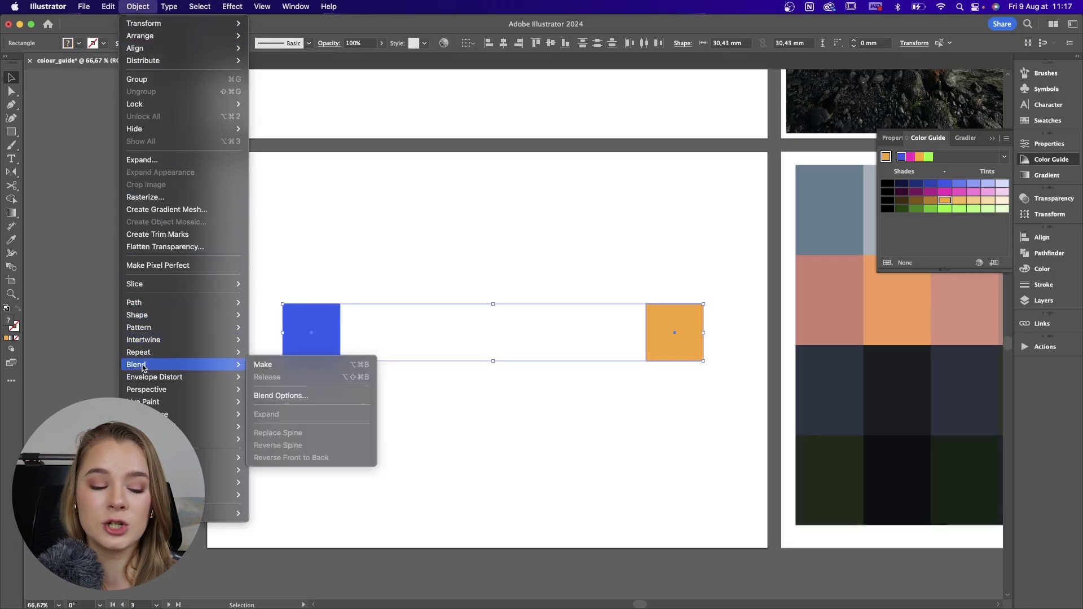
pyautogui.click(280, 395)
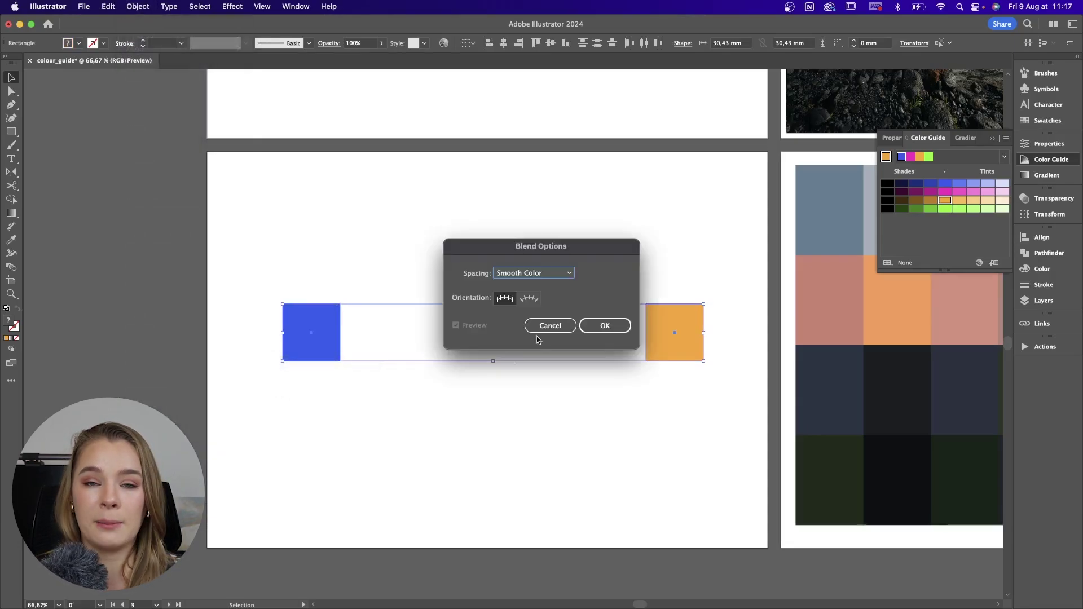
pyautogui.click(525, 274)
pyautogui.click(527, 299)
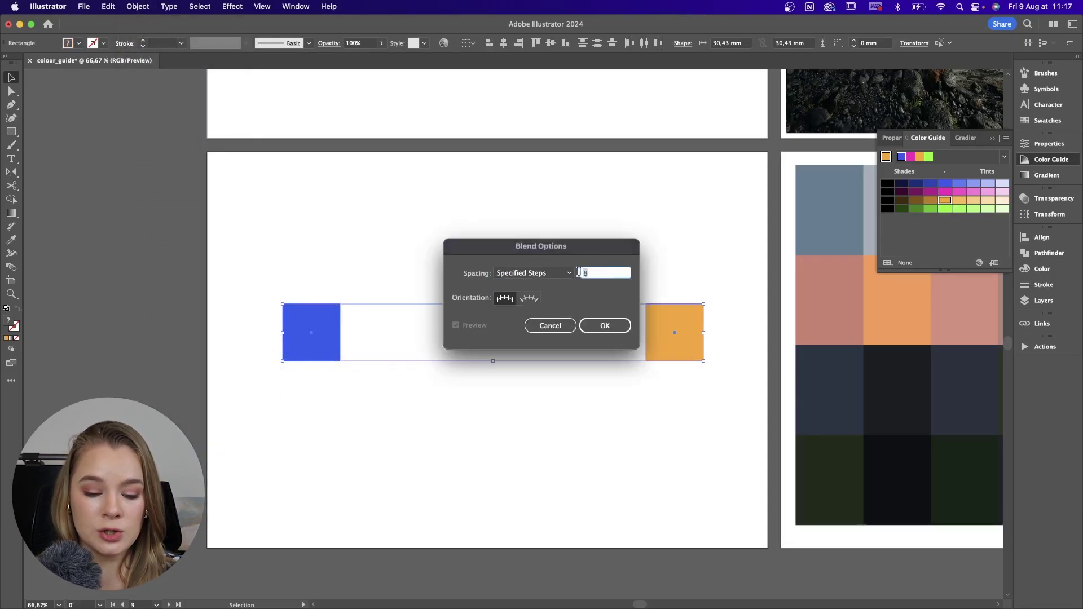
pyautogui.write('6')
pyautogui.click(605, 326)
# Make the blend between the blue and orange squares, move it near the artboard's upper edge and deselect it
pyautogui.click(137, 7)
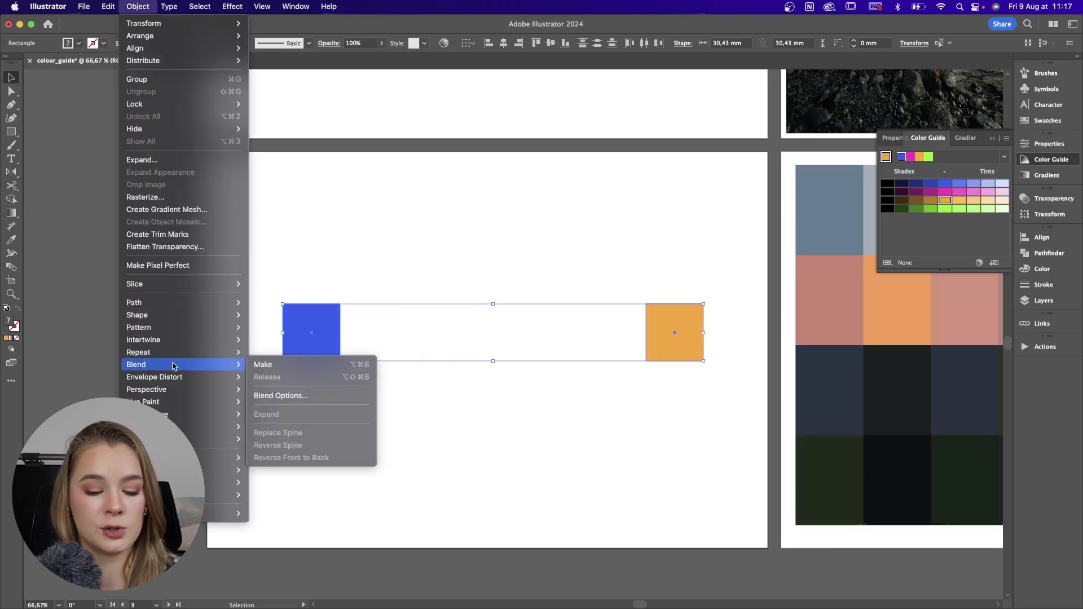
pyautogui.moveTo(175, 364)
pyautogui.click(268, 370)
pyautogui.moveTo(682, 339); pyautogui.dragTo(669, 226)
pyautogui.click(607, 340)
# Draw a square about 32 mm wide below the blend and fill it with the blend's blue end colour
pyautogui.press('m')
pyautogui.moveTo(285, 314)
pyautogui.mouseDown()
pyautogui.moveTo(347, 377)
pyautogui.moveTo(680, 361)
pyautogui.moveTo(498, 363)
pyautogui.mouseUp()
pyautogui.press('v')
pyautogui.press('i')
pyautogui.click(302, 227)
pyautogui.press('v')
# Fill the rightmost square of the row below the blend with the blend's orange end colour
pyautogui.click(682, 309)
pyautogui.press('i')
pyautogui.click(684, 239)
pyautogui.press('v')
pyautogui.click(673, 334)
pyautogui.press('i')
pyautogui.click(667, 231)
pyautogui.press('v')
# Try two of the blend's middle tones on the centre square, settling on the greyish purple, and deselect everything
pyautogui.press('i')
pyautogui.click(527, 198)
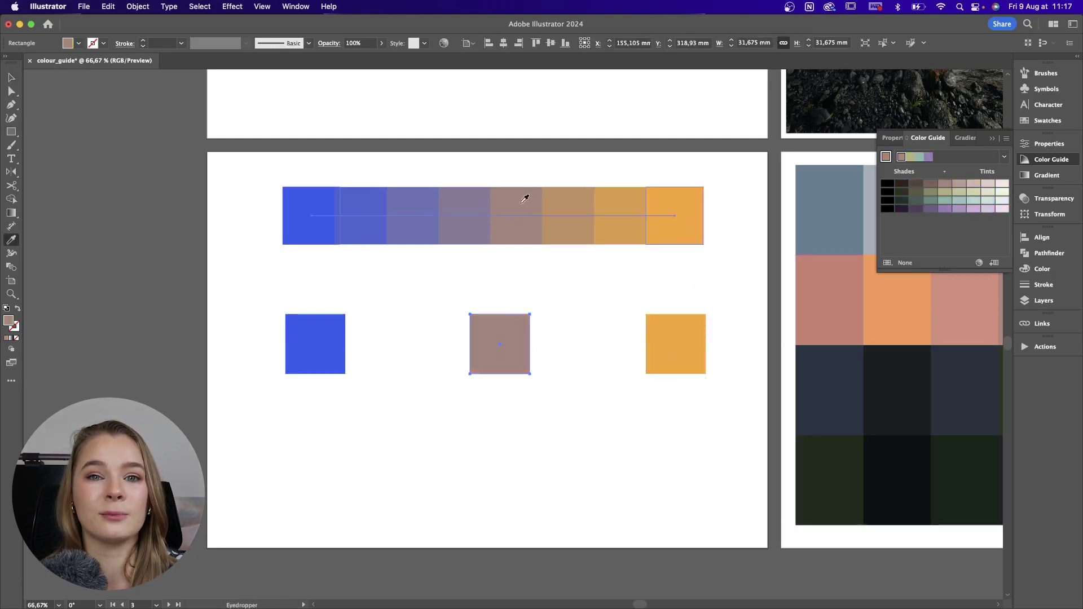
pyautogui.click(464, 215)
pyautogui.press('v')
pyautogui.click(531, 432)
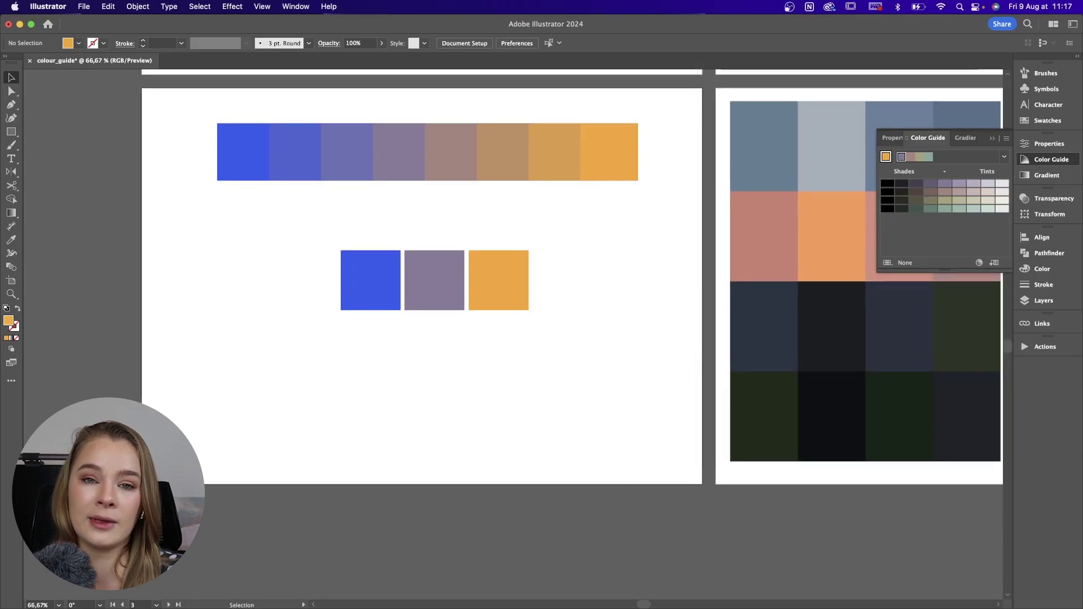
pyautogui.click(500, 351)
# Look over the finished palettes on the surrounding artboards
pyautogui.press('space')
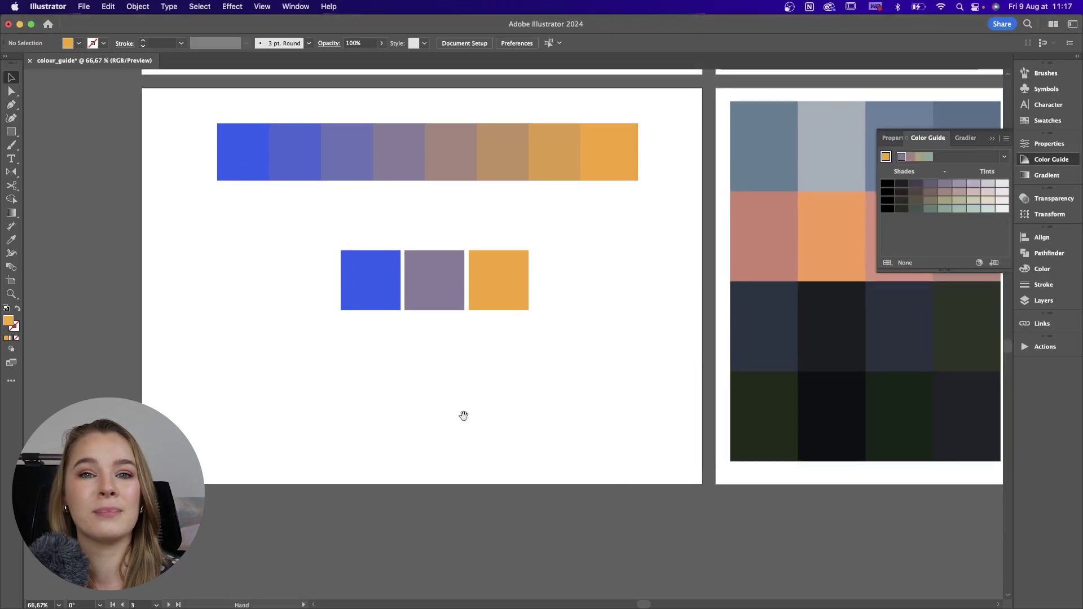
pyautogui.press('space')
pyautogui.moveTo(633, 286); pyautogui.dragTo(460, 508)
pyautogui.moveTo(546, 349); pyautogui.dragTo(366, 459)
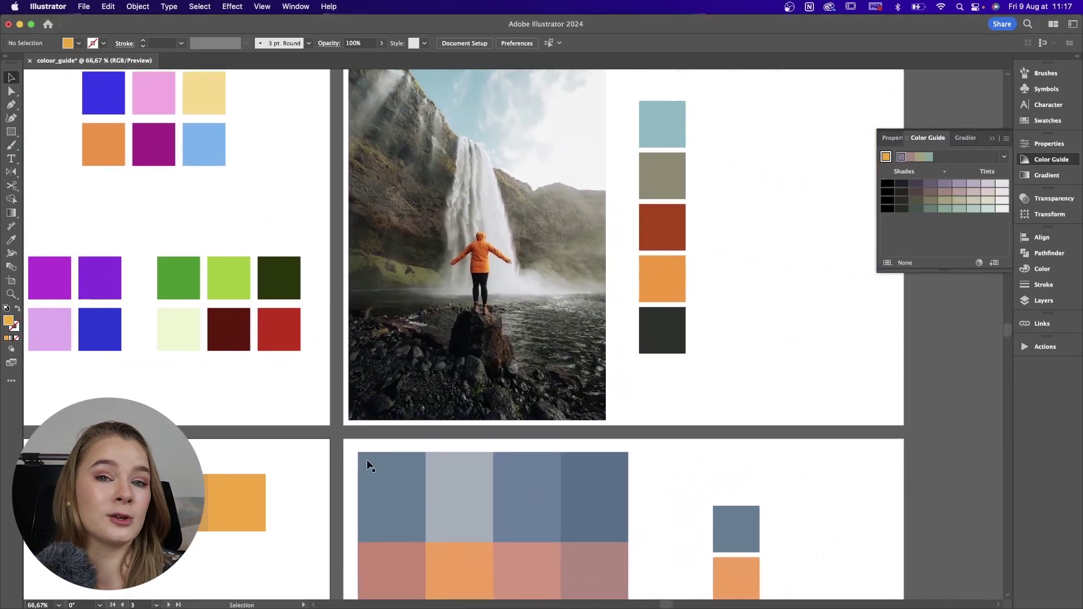
pyautogui.press('super+minus')
pyautogui.press('super+minus')
pyautogui.scroll(-2, 367, 459)
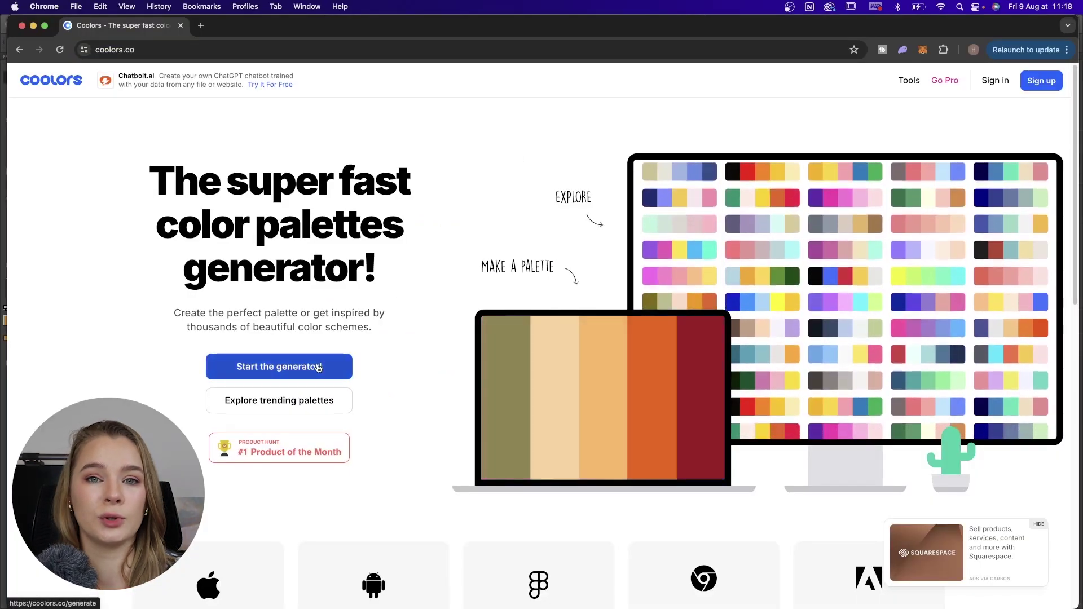
# Start the Coolors palette generator in Chrome and generate random palettes until one contains the teal 00AFB5
pyautogui.click(318, 368)
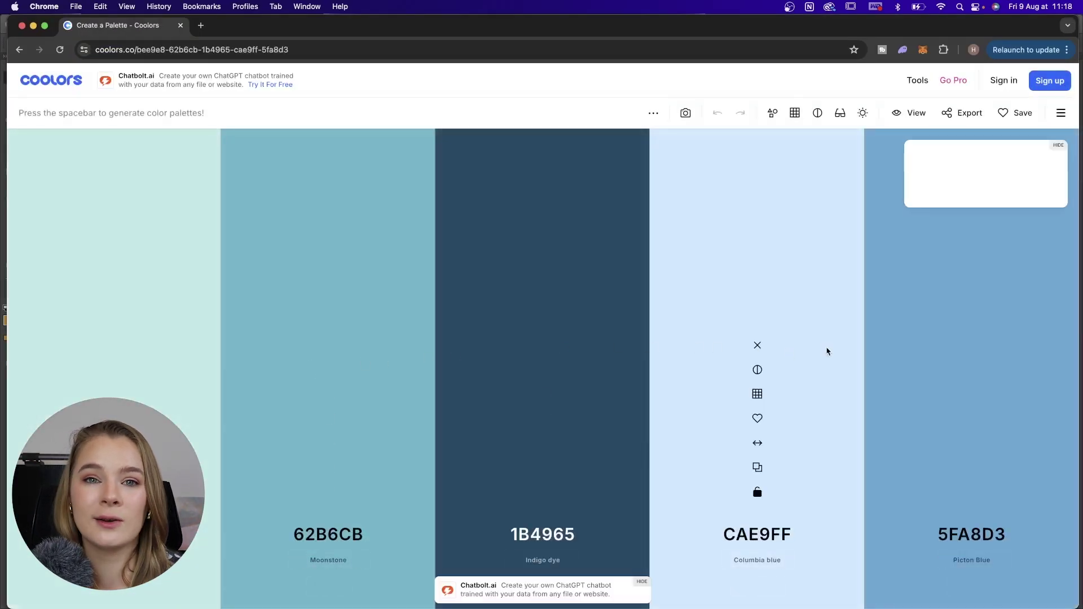
pyautogui.press('space')
pyautogui.press('space')
pyautogui.press('space')
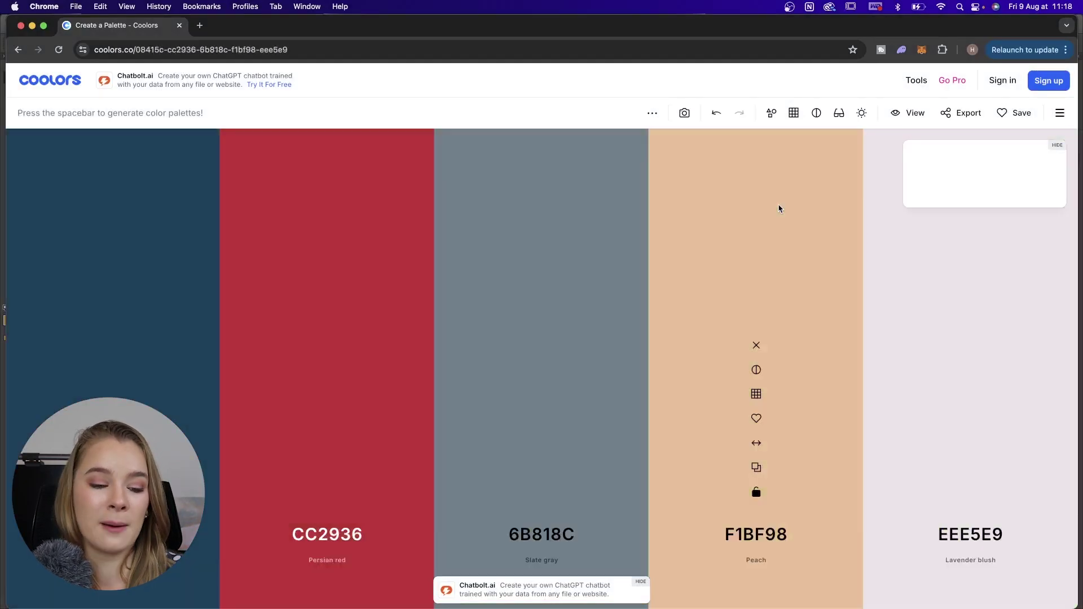
pyautogui.press('space')
pyautogui.press('space')
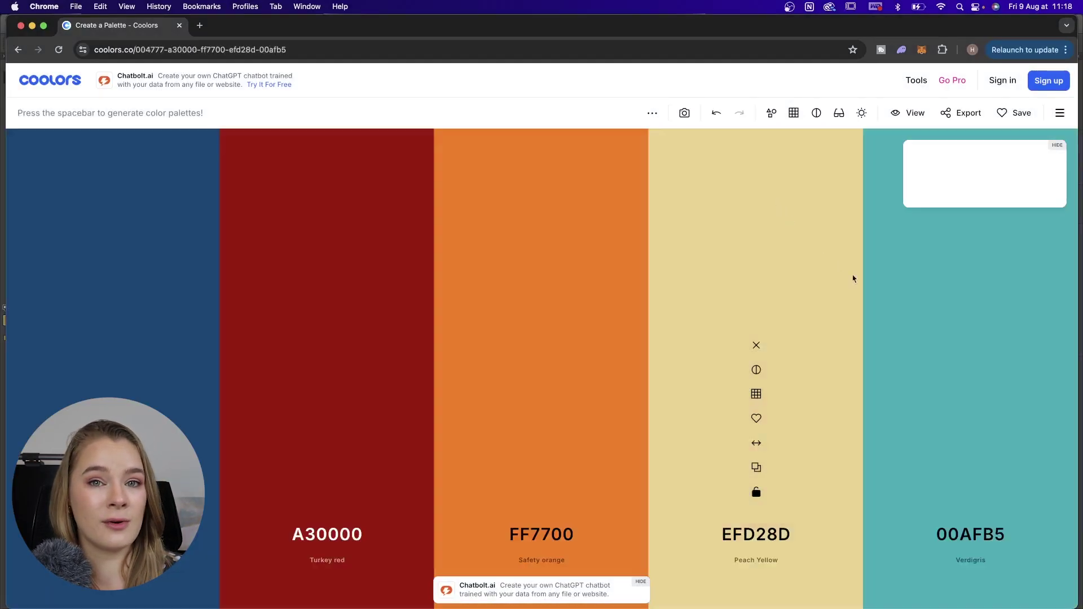
# Lock the teal 00AFB5 and the blue 38618C, generating new values for the unlocked colours
pyautogui.press('space')
pyautogui.press('space')
pyautogui.press('space')
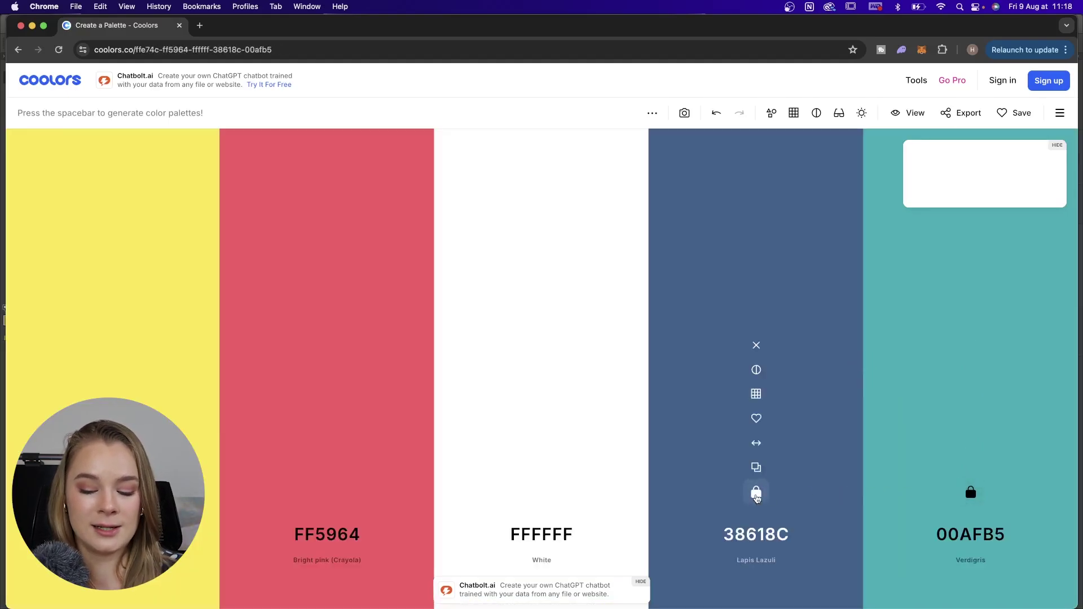
pyautogui.press('space')
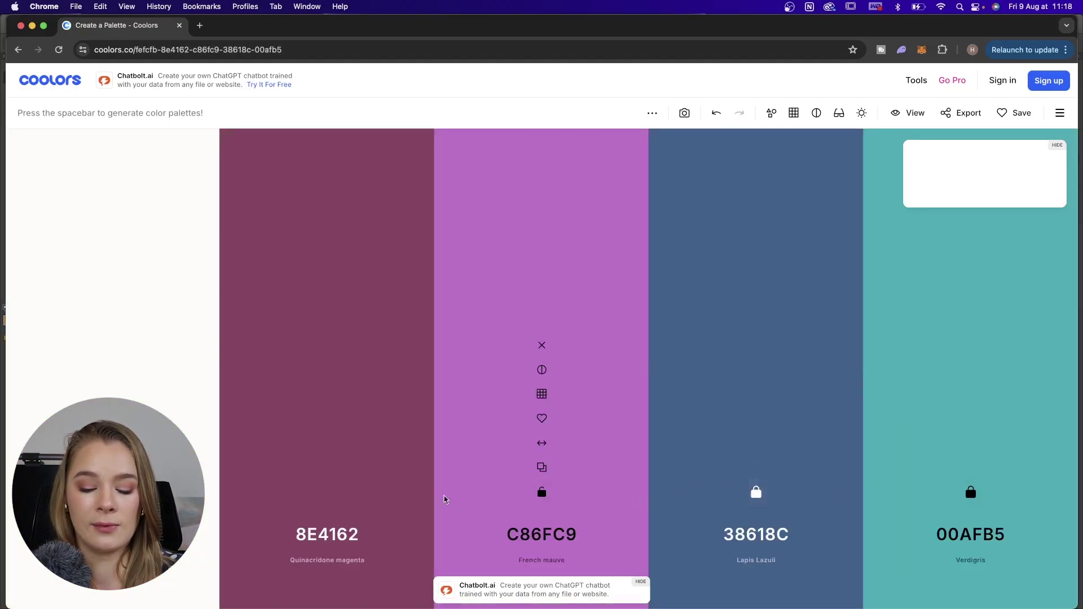
# Keep the off-white FEFCFB locked with the blue and teal and generate alternatives for the second and third colours
pyautogui.press('space')
pyautogui.press('space')
pyautogui.press('space')
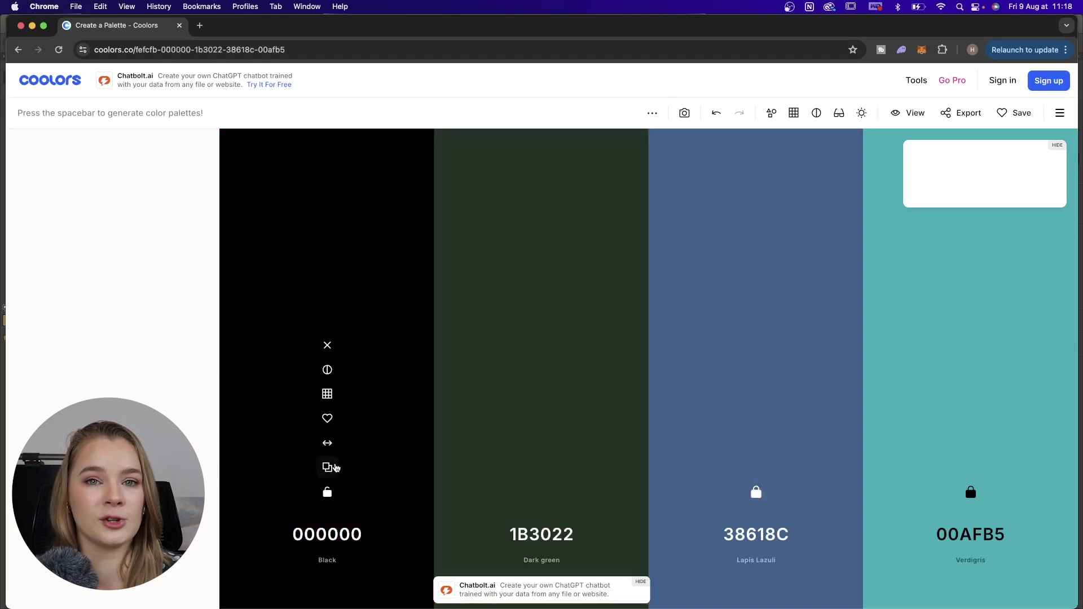
pyautogui.press('space')
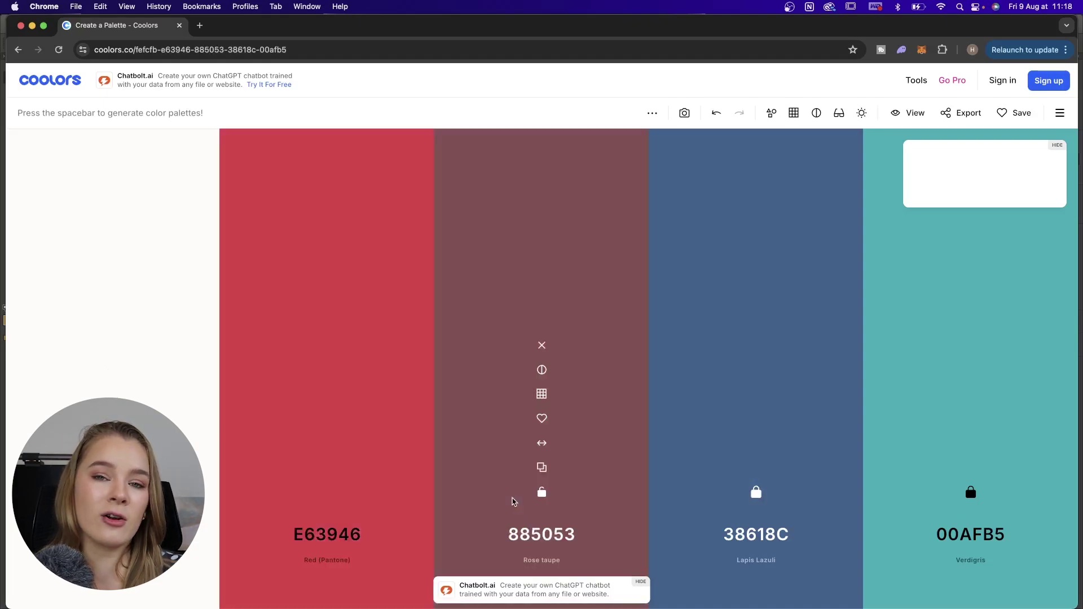
pyautogui.press('space')
pyautogui.press('space')
pyautogui.press('space')
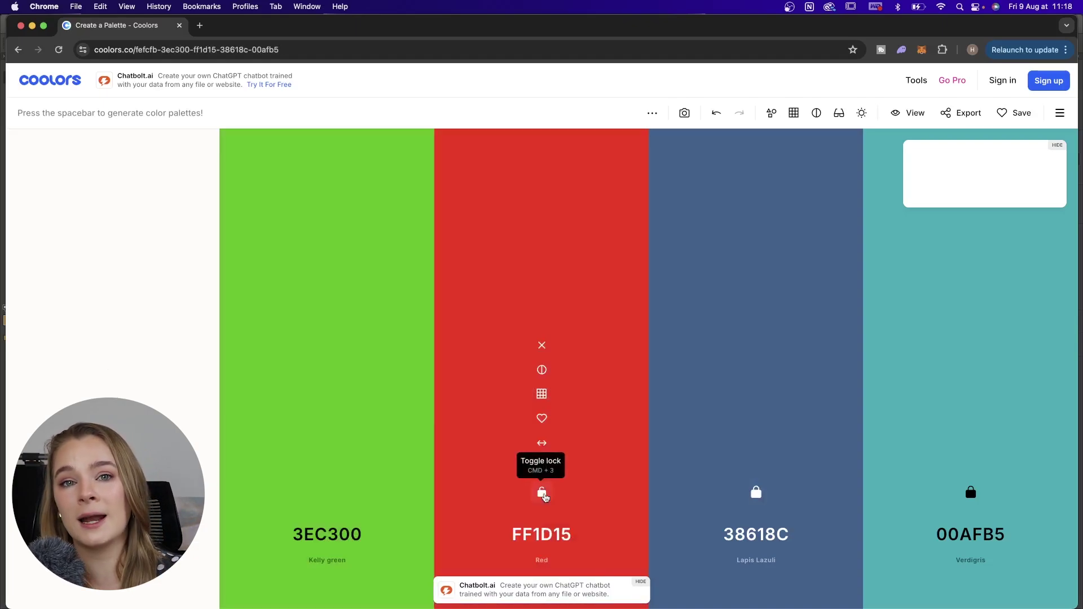
# Lock the yellow F7B32B as the third colour and generate several alternatives for the second colour
pyautogui.click(542, 494)
pyautogui.press('space')
pyautogui.press('space')
pyautogui.press('space')
pyautogui.press('space')
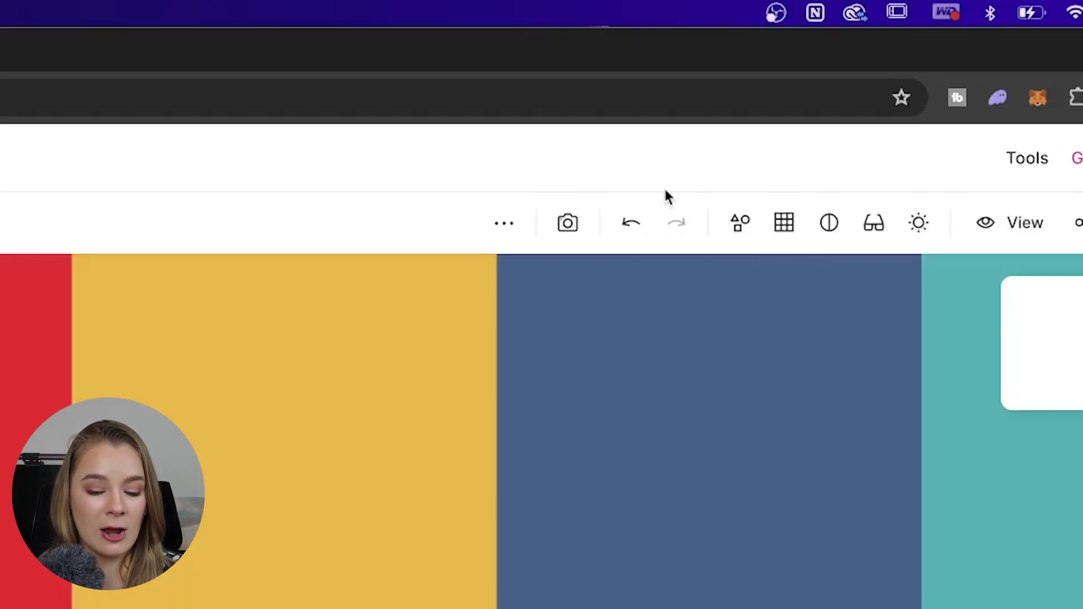
# Step back through the generated palettes to the red C3423F and lock it as the second colour
pyautogui.click(631, 223)
pyautogui.click(632, 223)
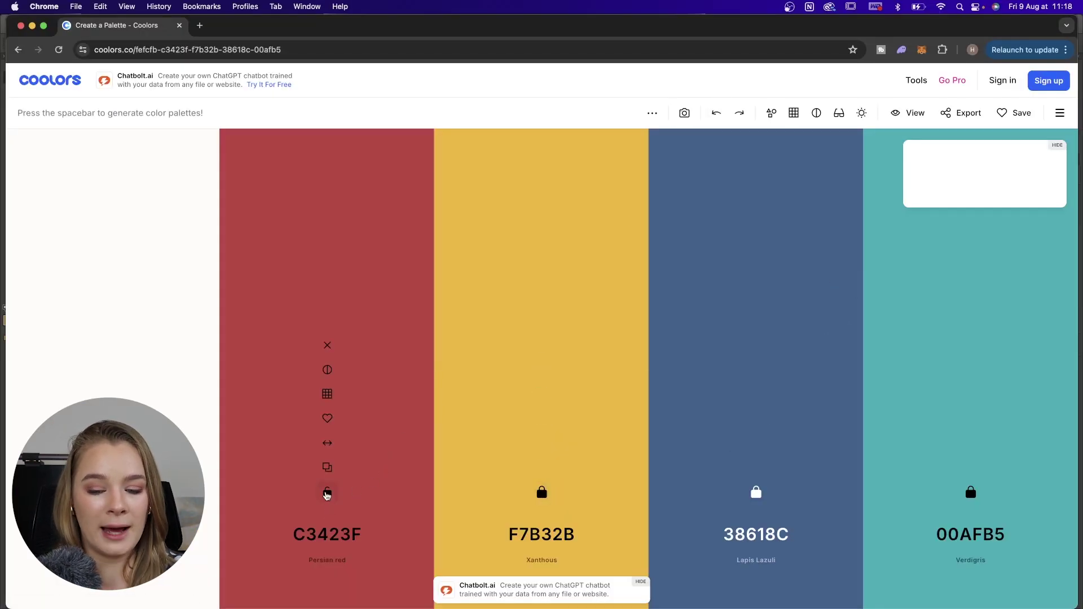
pyautogui.click(327, 494)
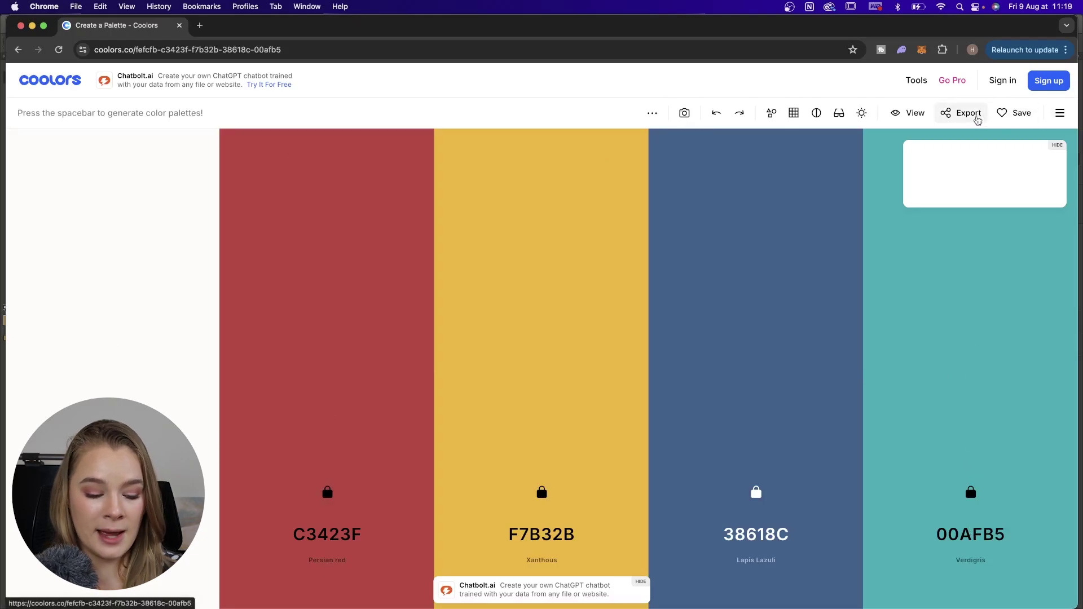
# Export the palette as an image titled "colour palette 1" using the HEX colour space
pyautogui.click(977, 116)
pyautogui.click(629, 283)
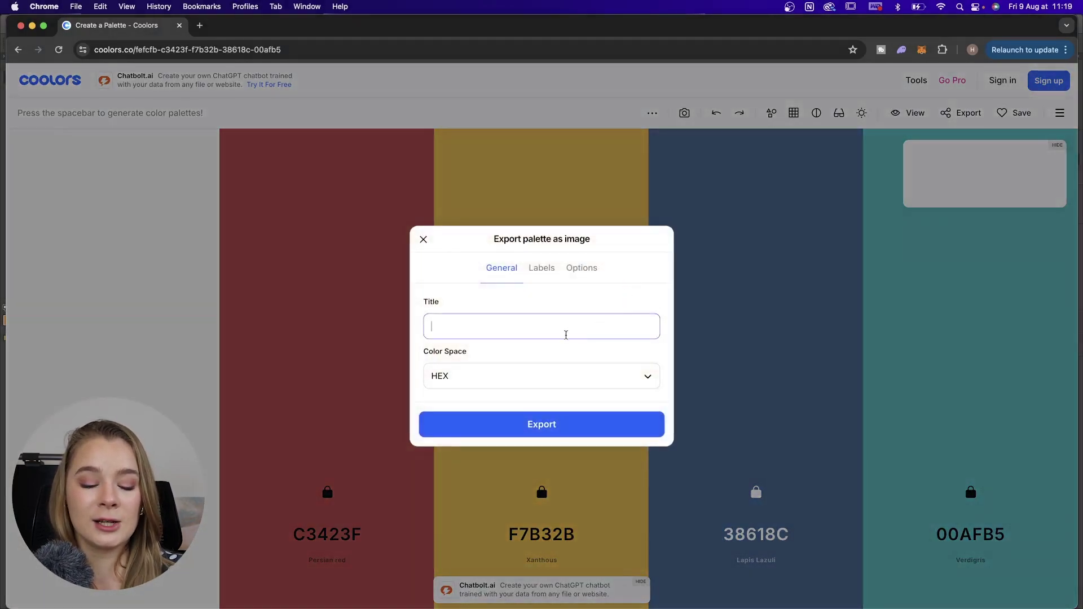
pyautogui.click(459, 377)
pyautogui.scroll(-3, 473, 435)
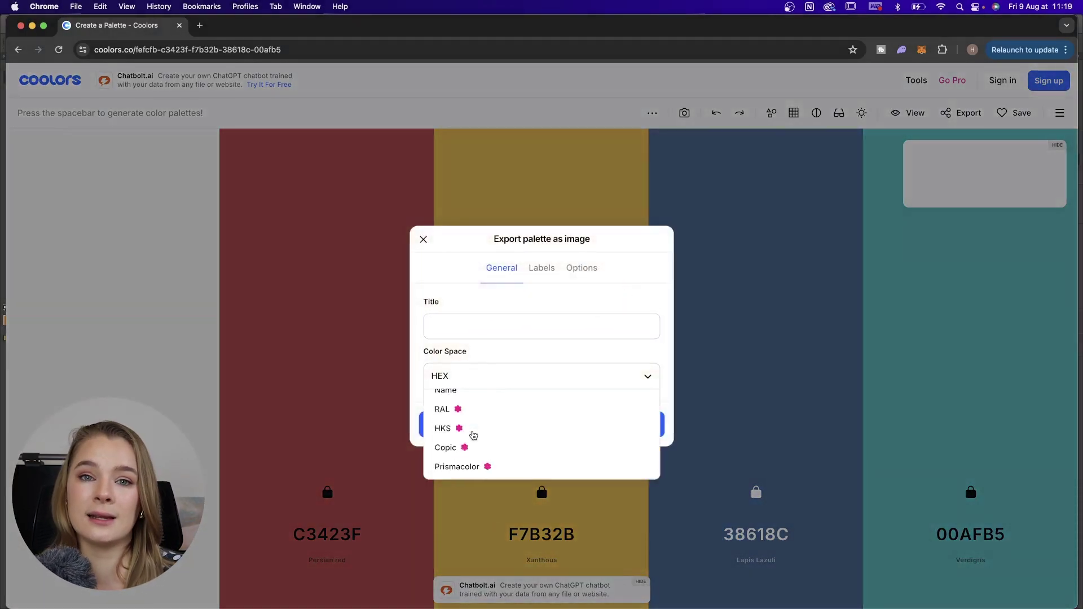
pyautogui.scroll(5, 473, 434)
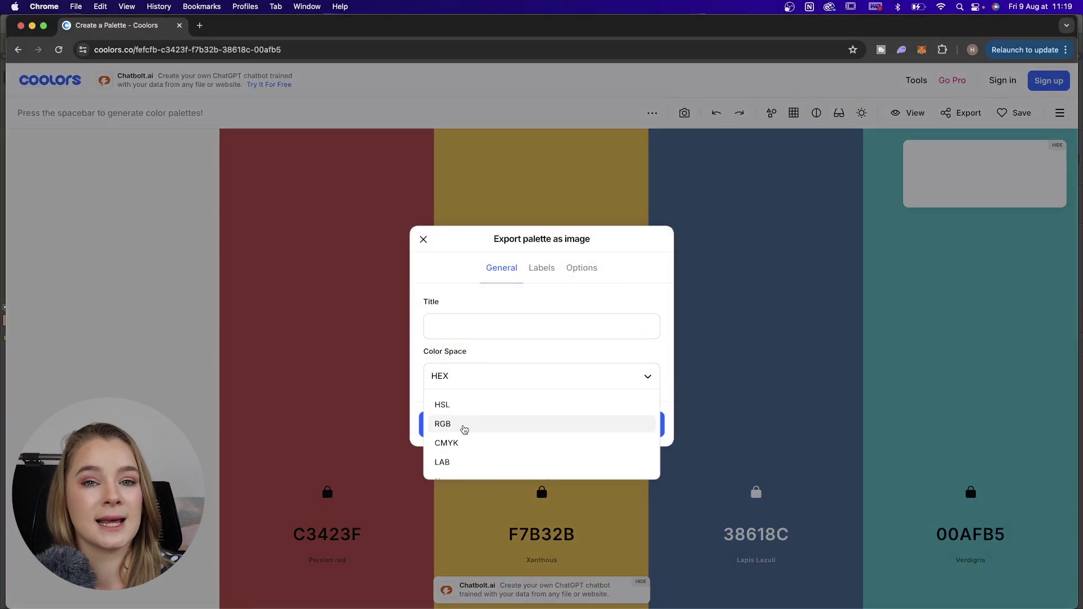
pyautogui.click(456, 427)
pyautogui.click(495, 322)
pyautogui.write('colour palette 1')
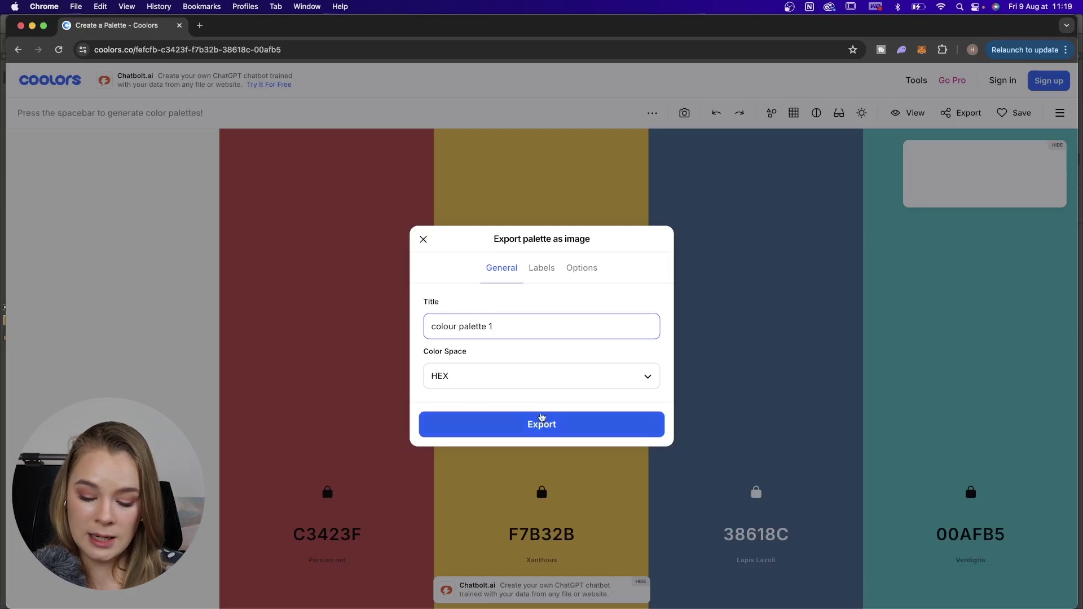
pyautogui.click(541, 417)
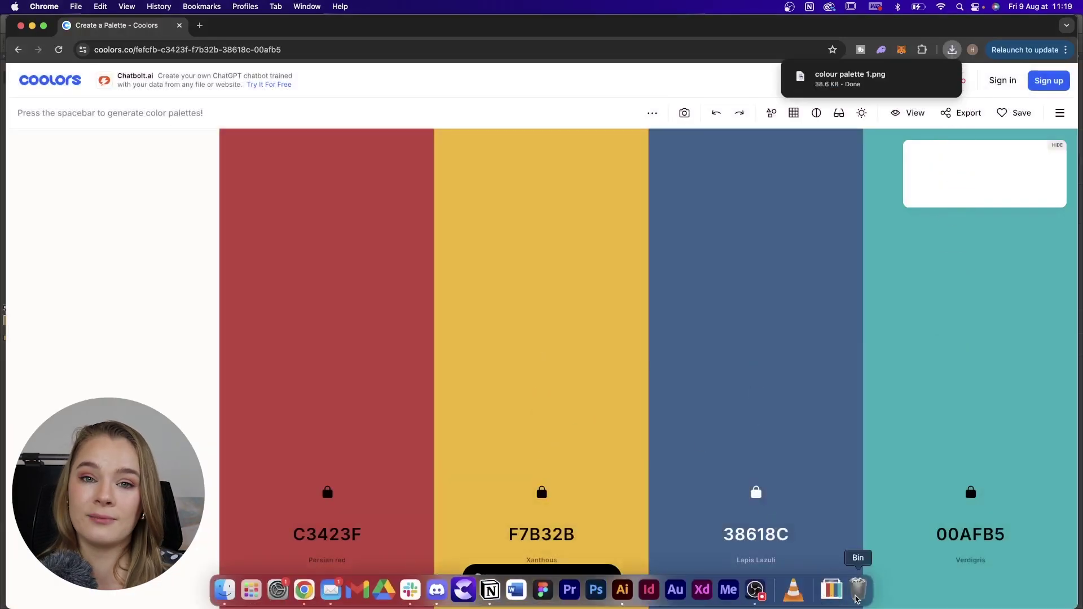
# Open the exported colour palette 1.png to check it, and close it to return to the generator
pyautogui.click(832, 589)
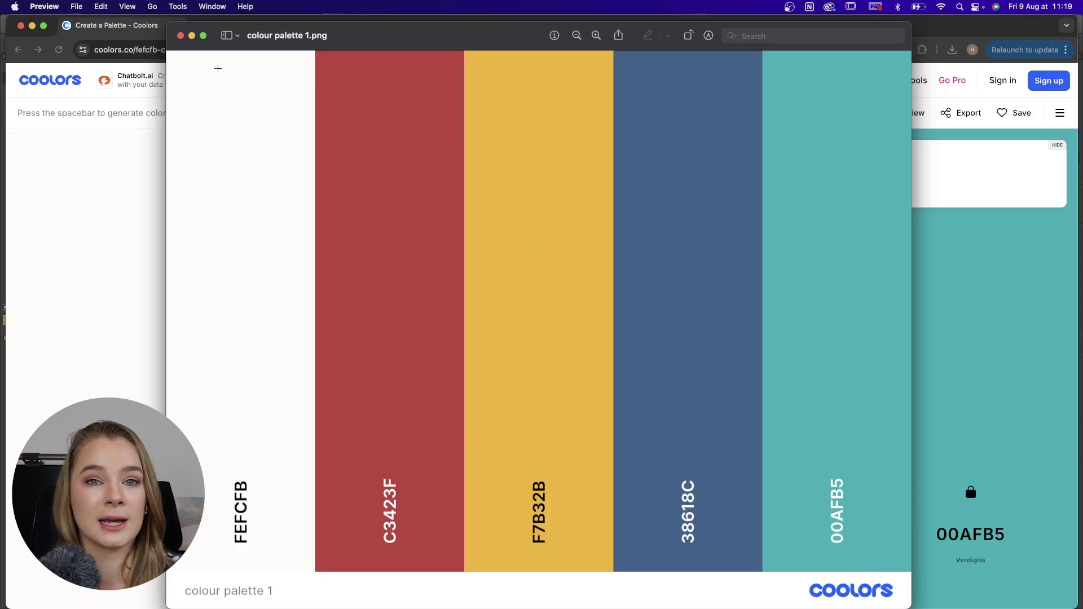
pyautogui.click(181, 36)
pyautogui.click(936, 100)
# Unlock the red C3423F and the yellow F7B32B and generate replacements for both colours
pyautogui.press('space')
pyautogui.press('space')
pyautogui.click(327, 493)
pyautogui.press('space')
pyautogui.press('space')
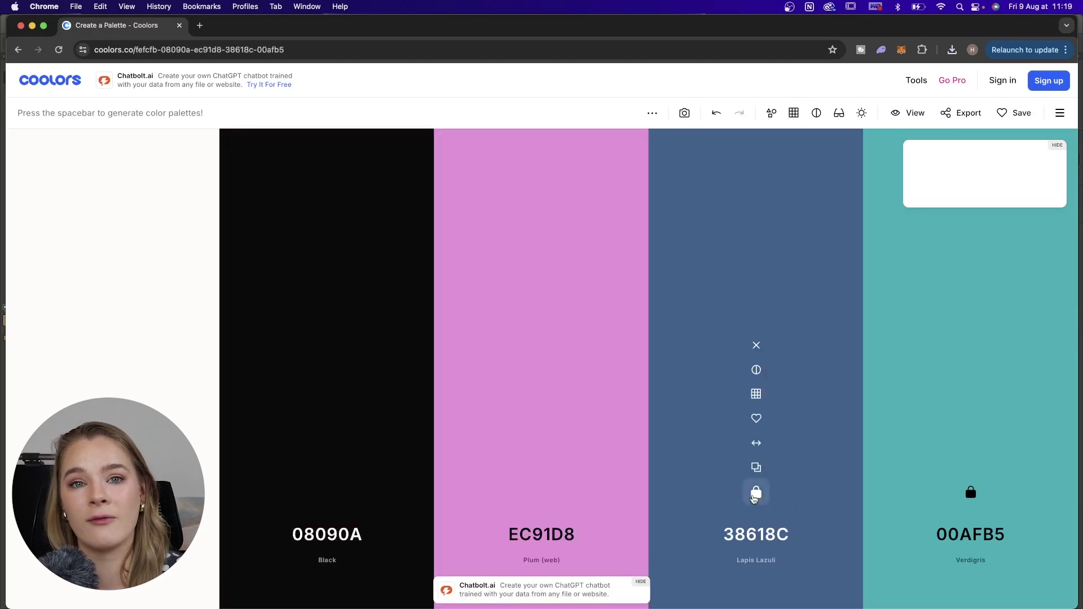
# Unlock the remaining locked colours and generate several entirely new five-colour palettes
pyautogui.press('space')
pyautogui.press('space')
pyautogui.press('space')
pyautogui.click(970, 493)
pyautogui.press('space')
pyautogui.press('space')
pyautogui.press('space')
pyautogui.press('space')
pyautogui.press('space')
pyautogui.press('space')
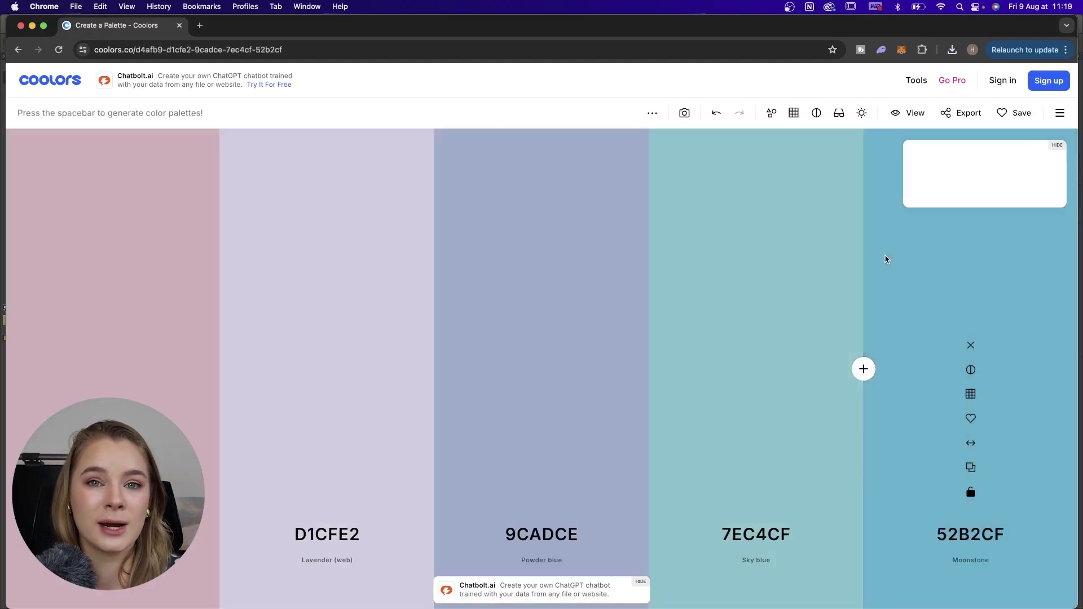
# Reload the Palette Generator, and browse the trending colour palettes in Explore Palettes
pyautogui.moveTo(917, 79)
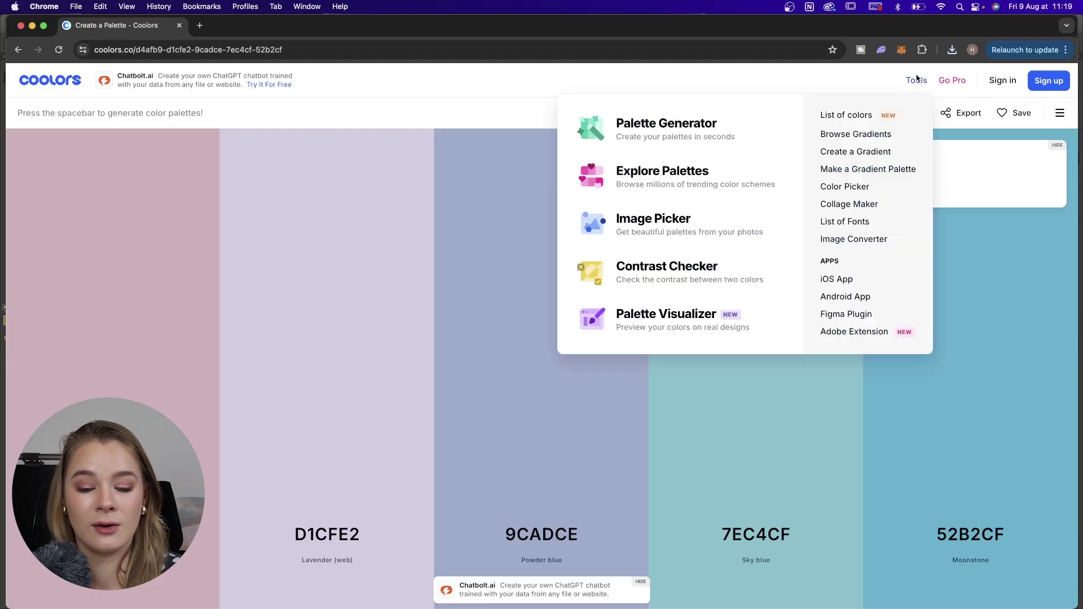
pyautogui.click(683, 133)
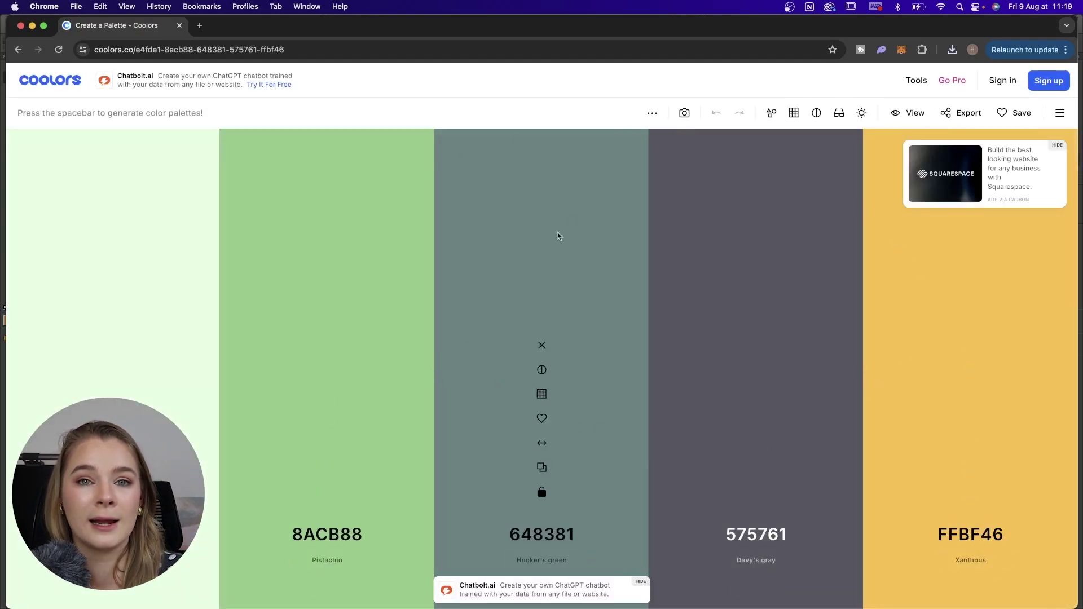
pyautogui.moveTo(908, 89)
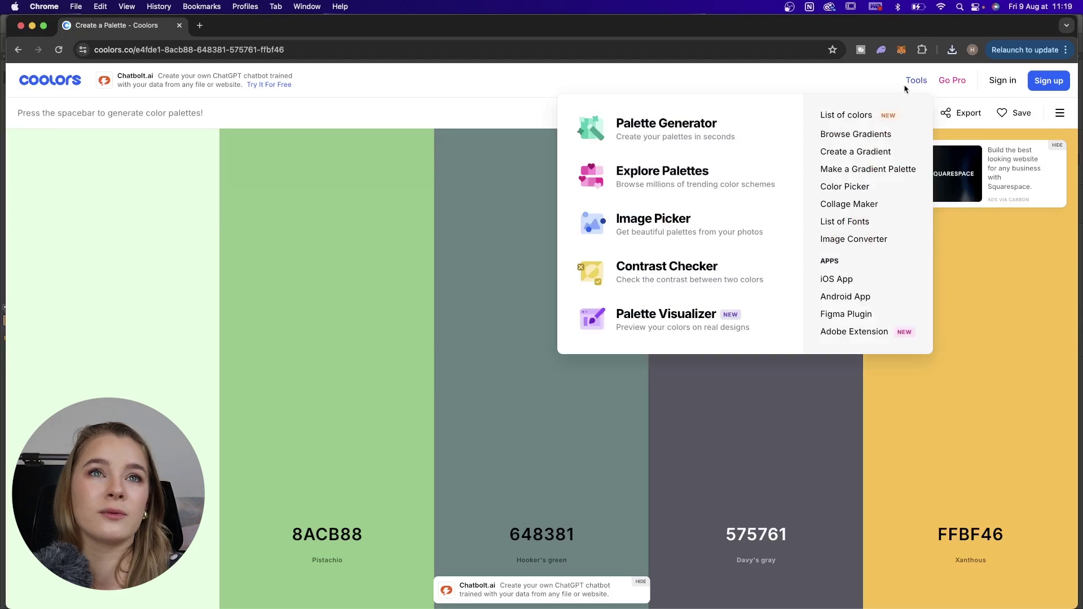
pyautogui.click(720, 165)
pyautogui.scroll(-5, 738, 298)
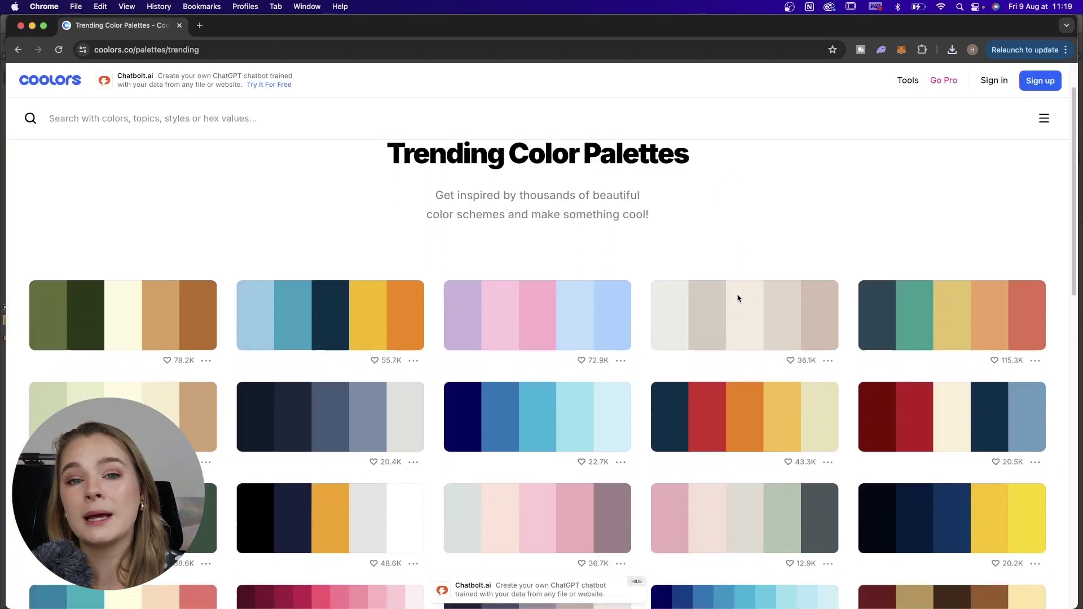
pyautogui.scroll(-5, 1052, 373)
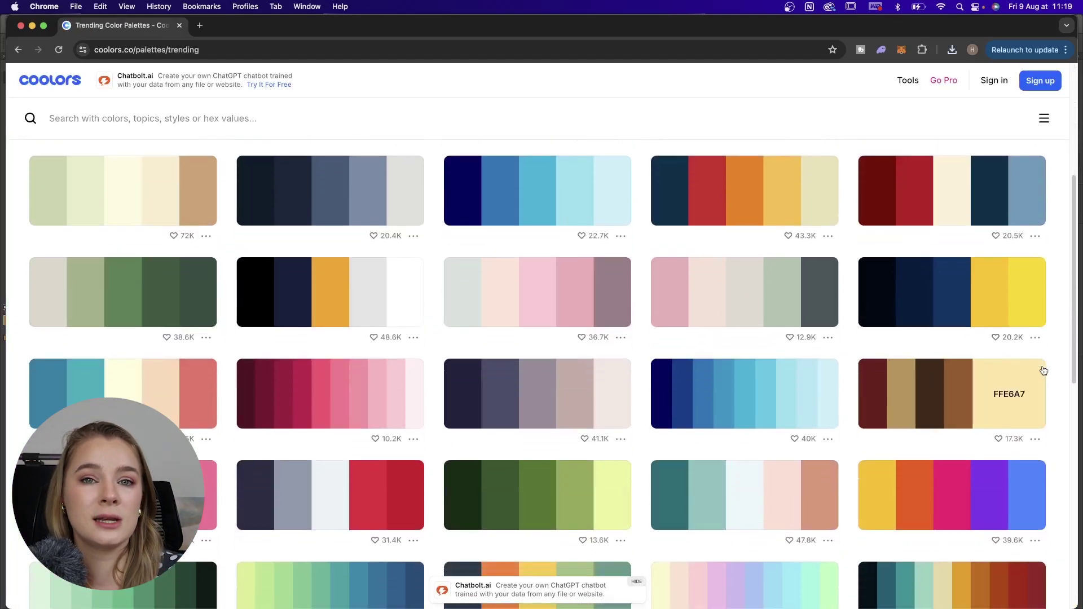
pyautogui.scroll(-2, 1052, 372)
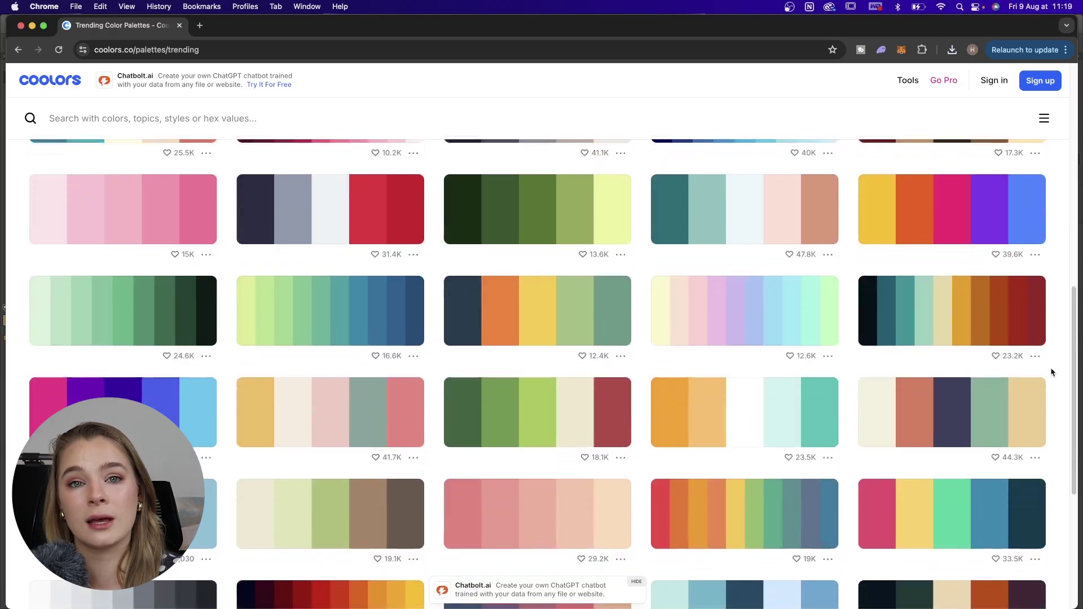
pyautogui.scroll(-6, 982, 361)
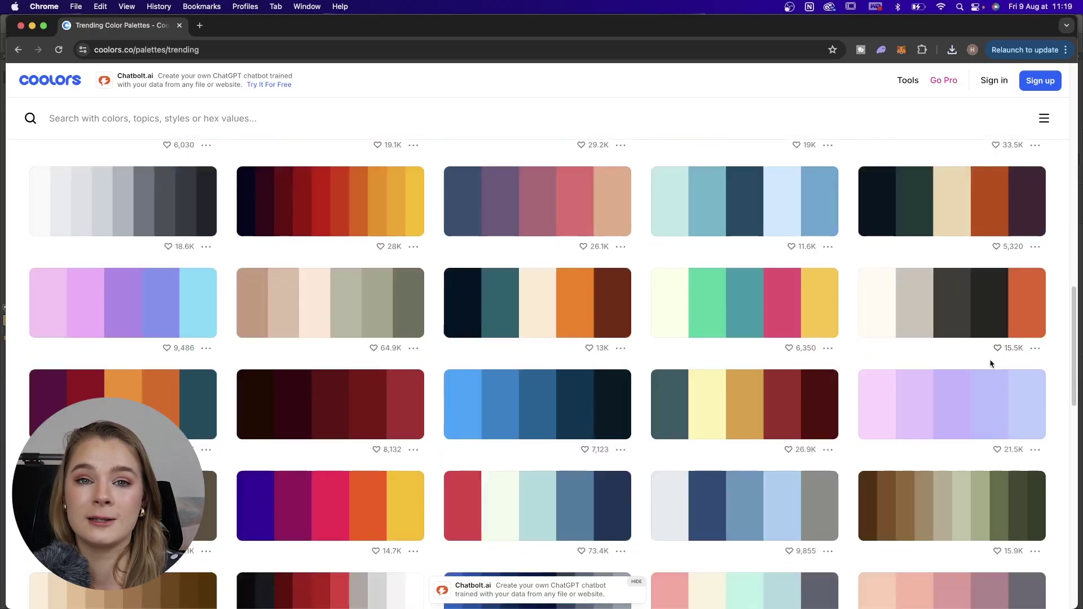
pyautogui.scroll(-5, 991, 363)
pyautogui.scroll(-3, 987, 364)
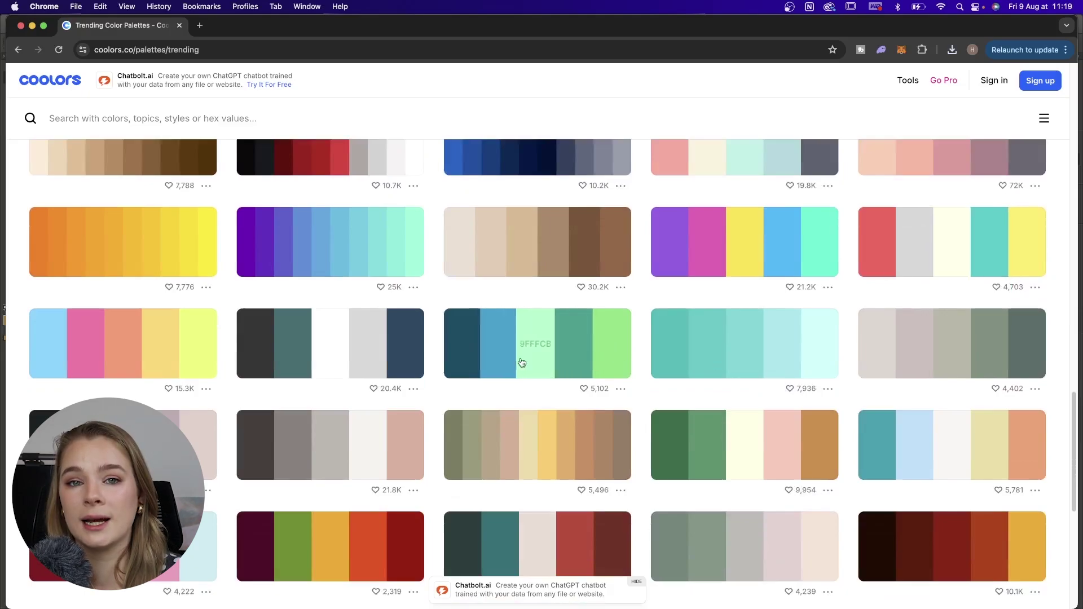
# Copy the mint 9FFFCB from the blue-green trending palette and view that palette fullscreen, closing the view again
pyautogui.click(521, 363)
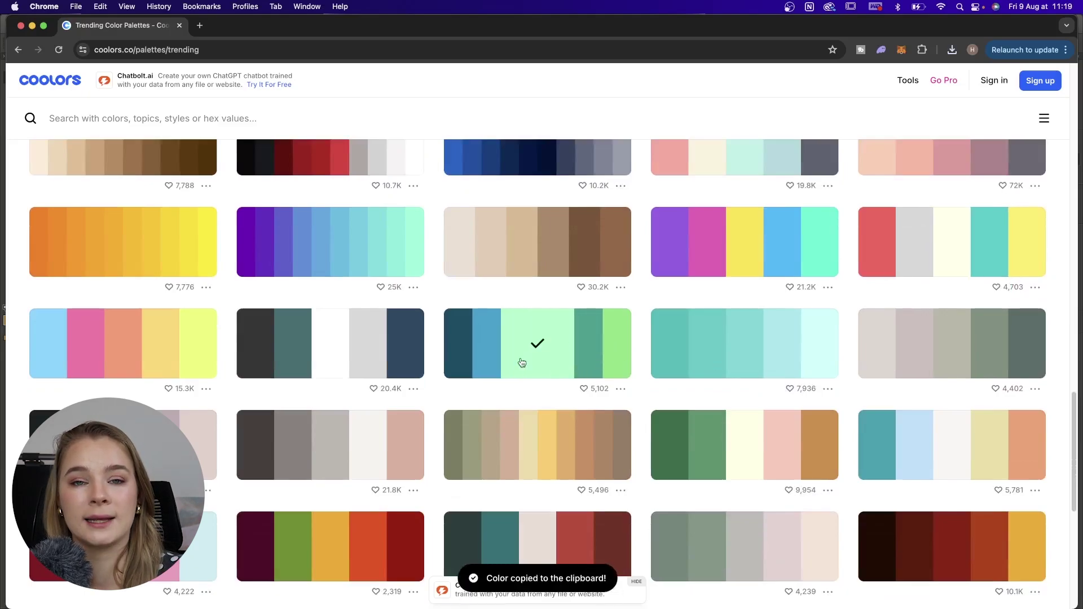
pyautogui.click(548, 343)
pyautogui.click(620, 390)
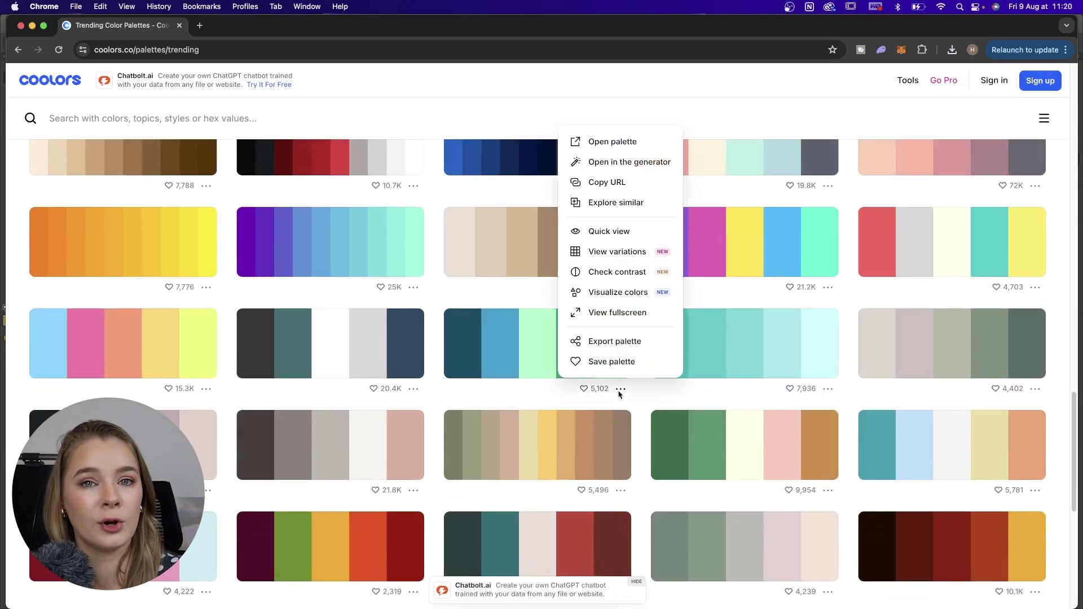
pyautogui.click(611, 319)
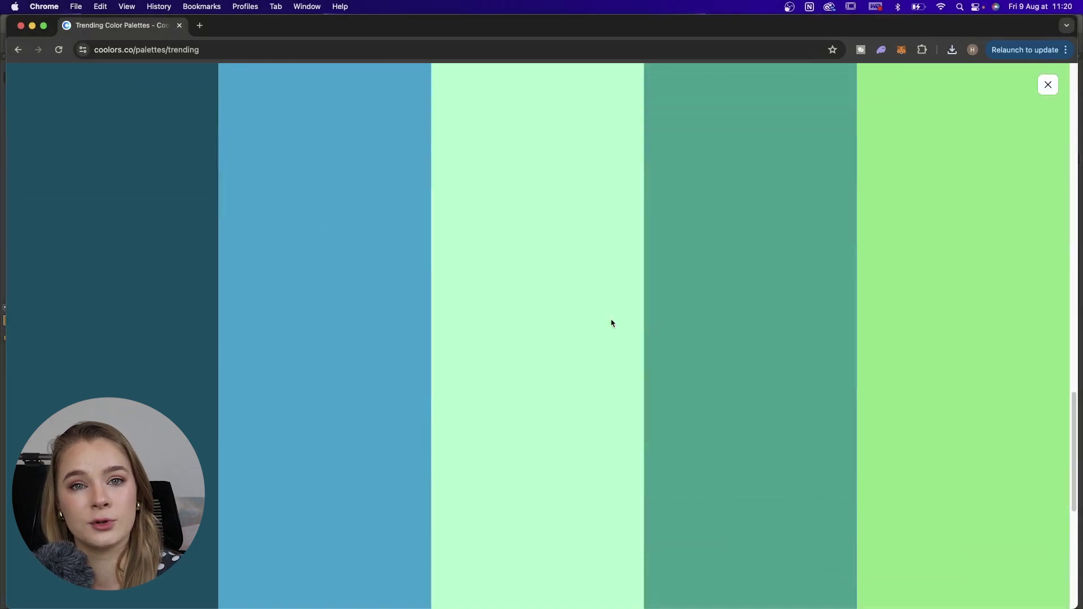
pyautogui.click(1047, 85)
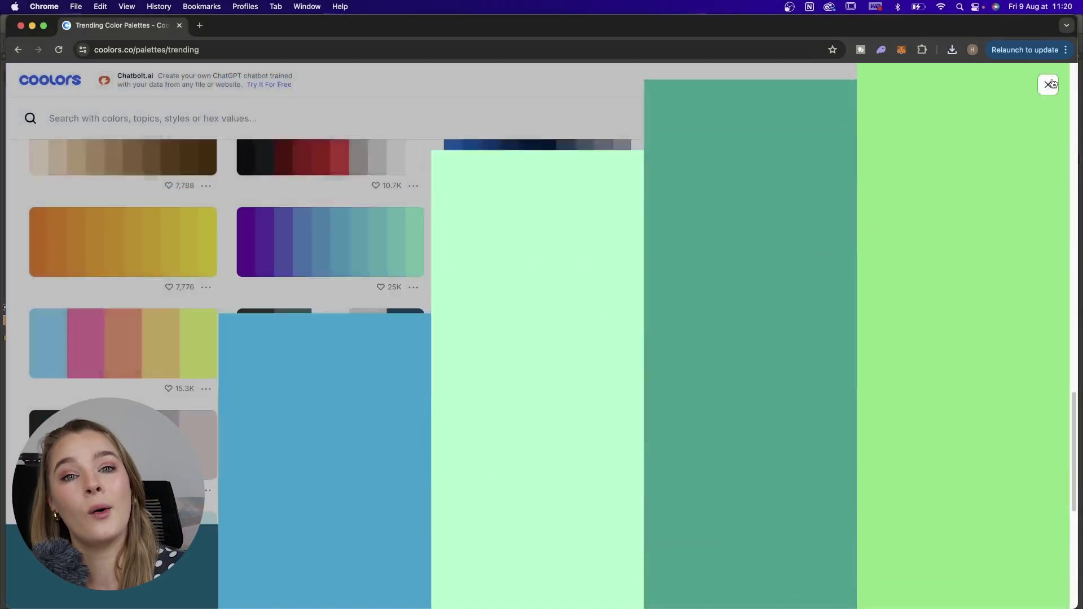
# Review the PDF export settings for the blue-green palette, export it without a title, and close the resulting PDF
pyautogui.click(620, 389)
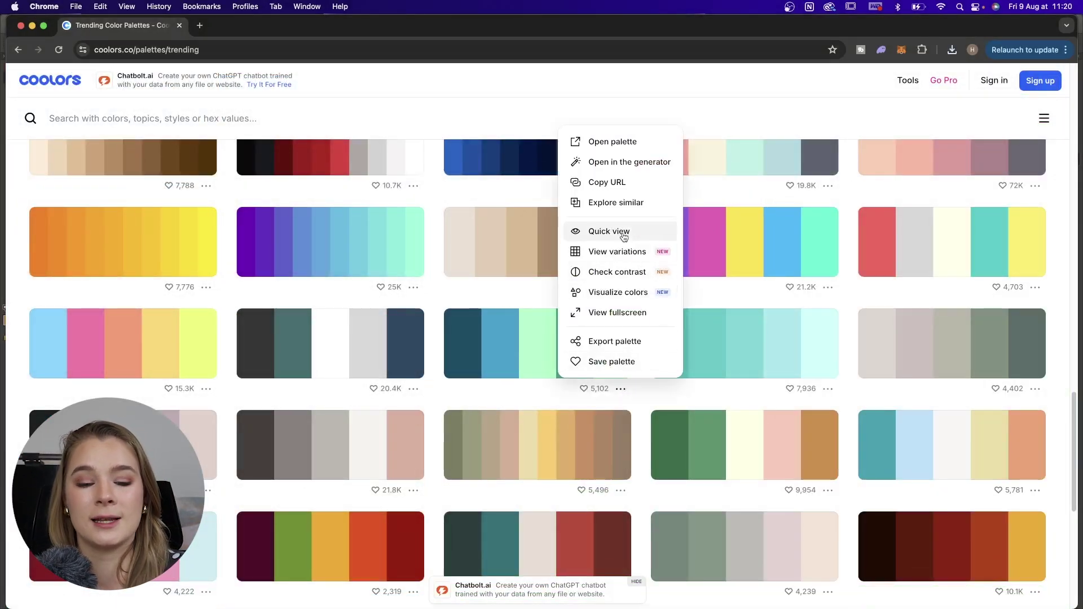
pyautogui.click(603, 341)
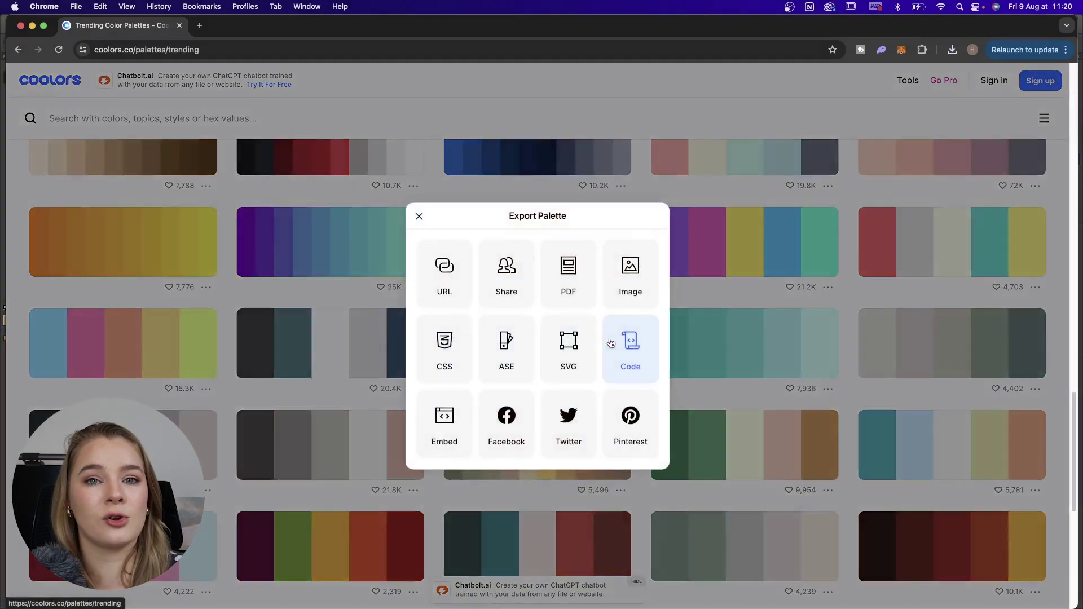
pyautogui.click(574, 283)
pyautogui.click(499, 252)
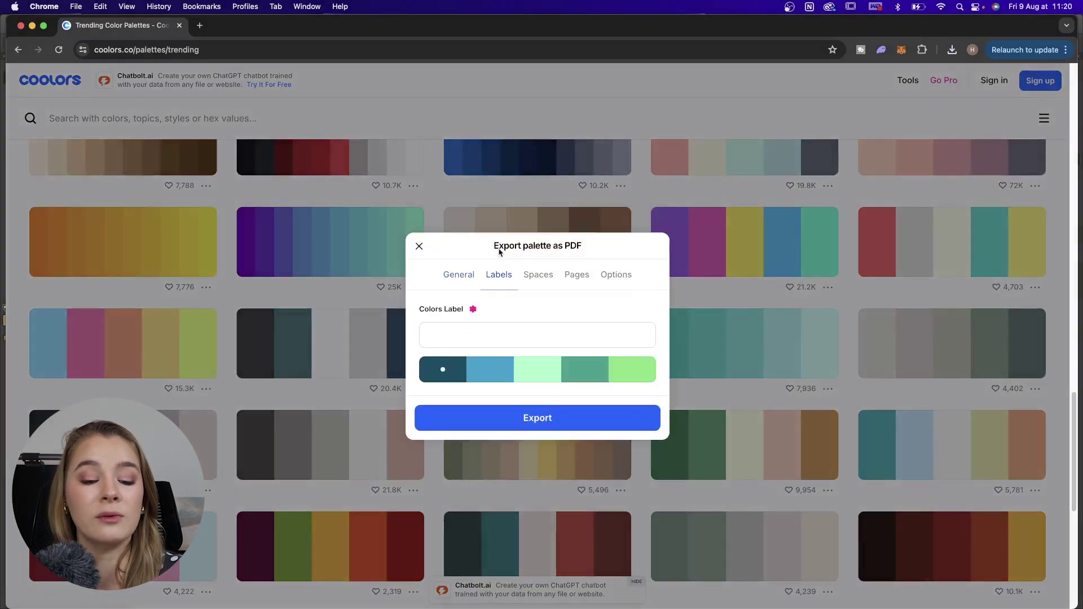
pyautogui.click(537, 278)
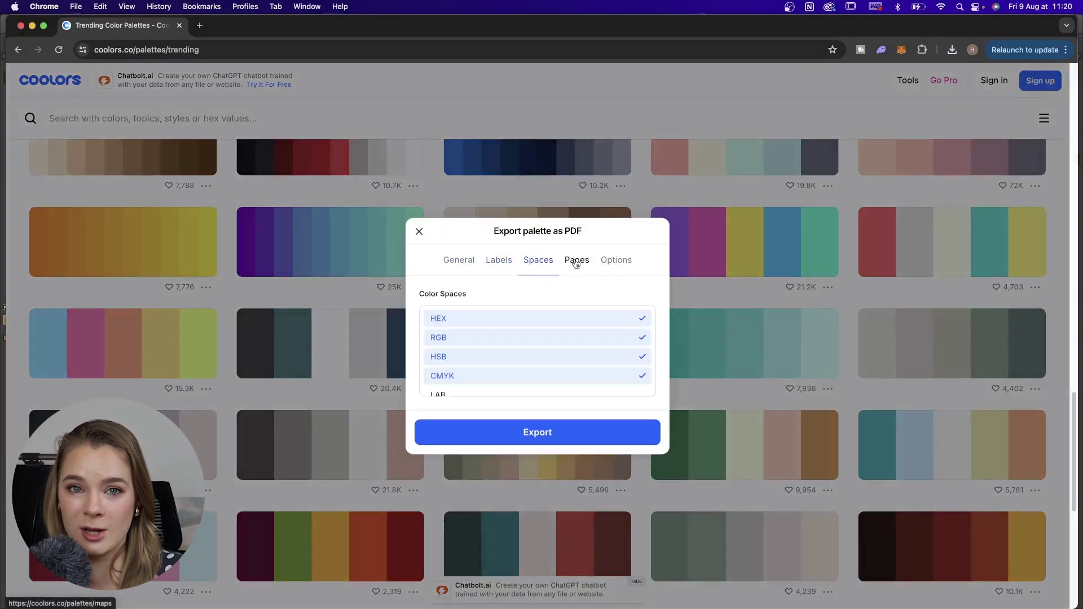
pyautogui.click(576, 262)
pyautogui.click(616, 260)
pyautogui.click(460, 307)
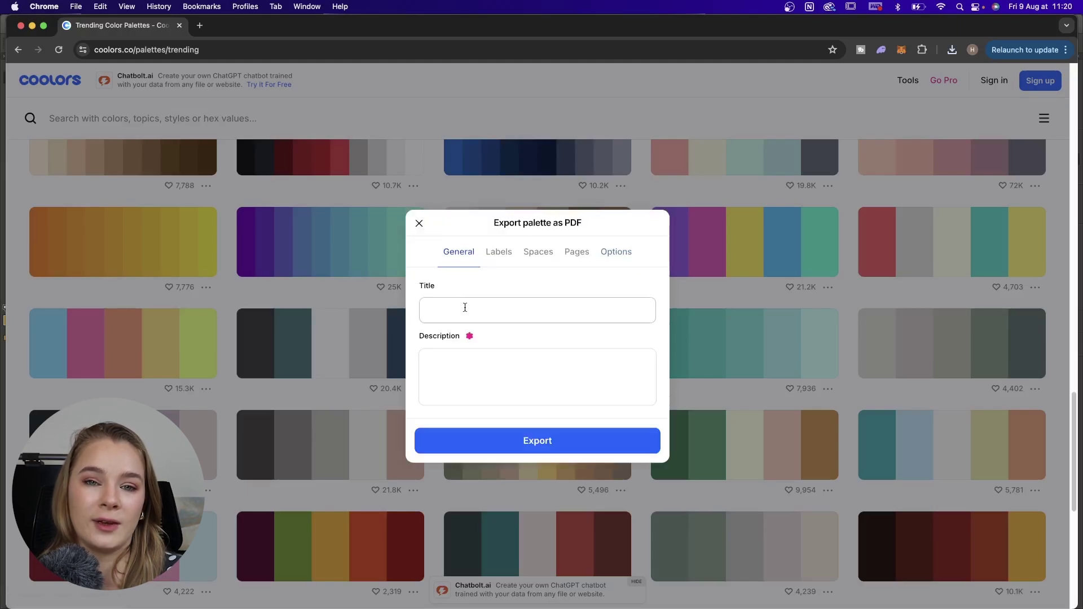
pyautogui.click(536, 441)
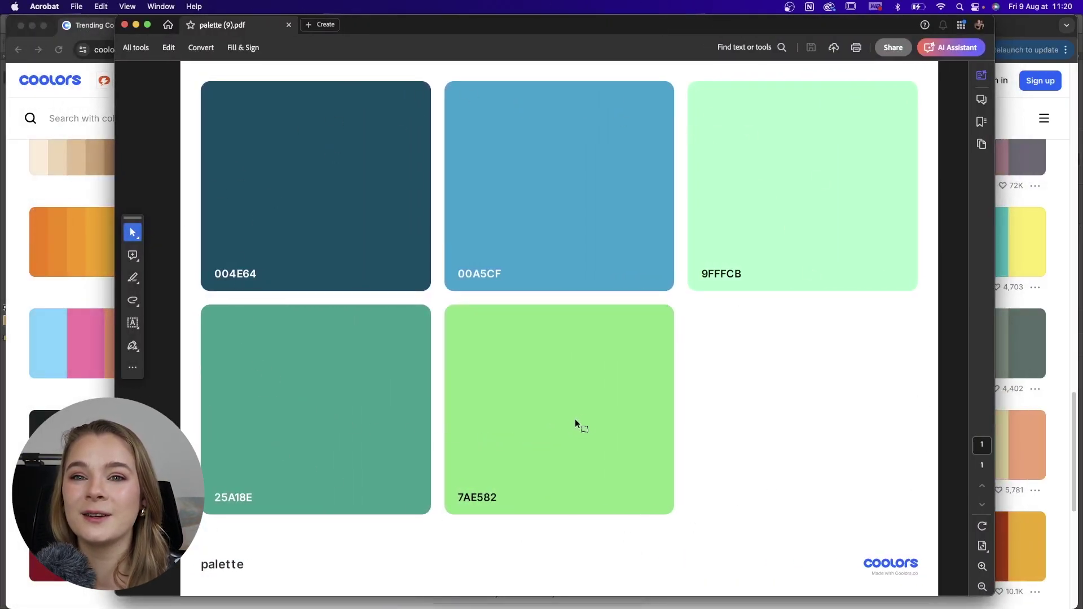
pyautogui.click(123, 25)
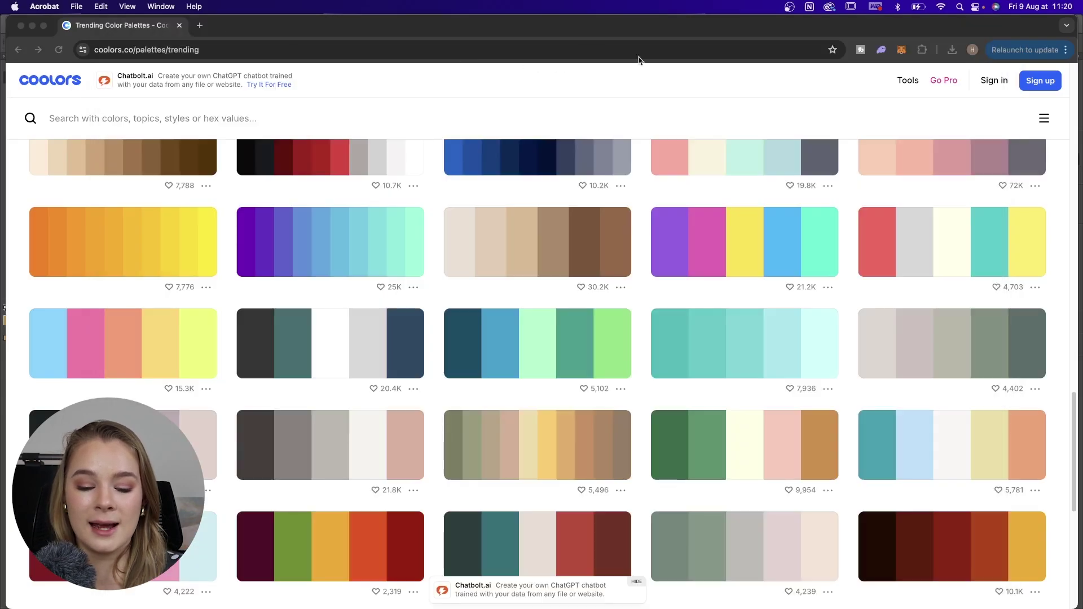
# Open the Image Picker and look at its image selection options, closing them without choosing an image
pyautogui.moveTo(913, 89)
pyautogui.click(620, 219)
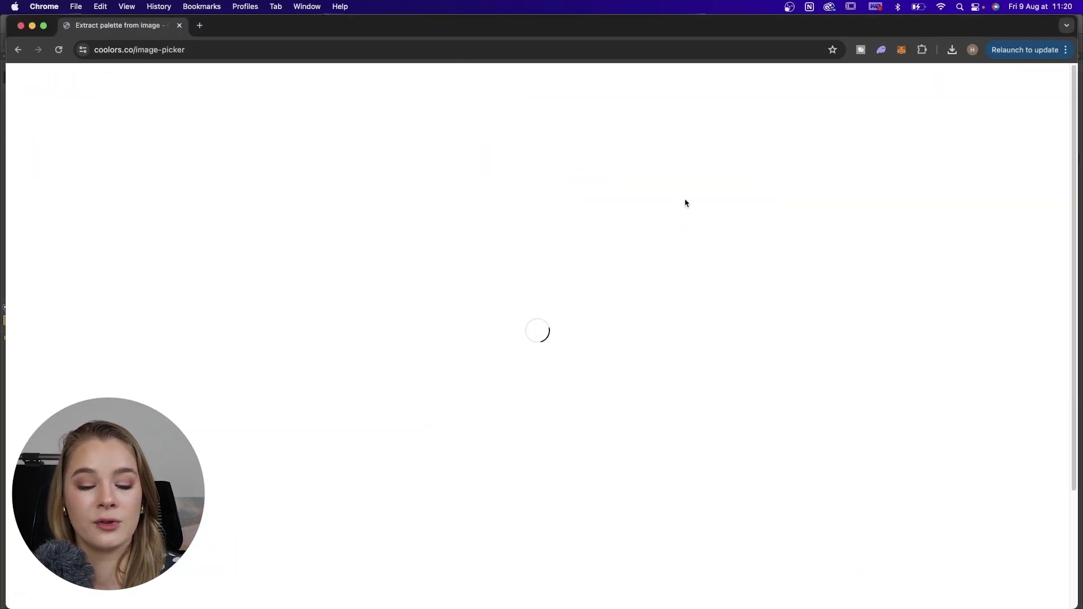
pyautogui.scroll(-3, 684, 233)
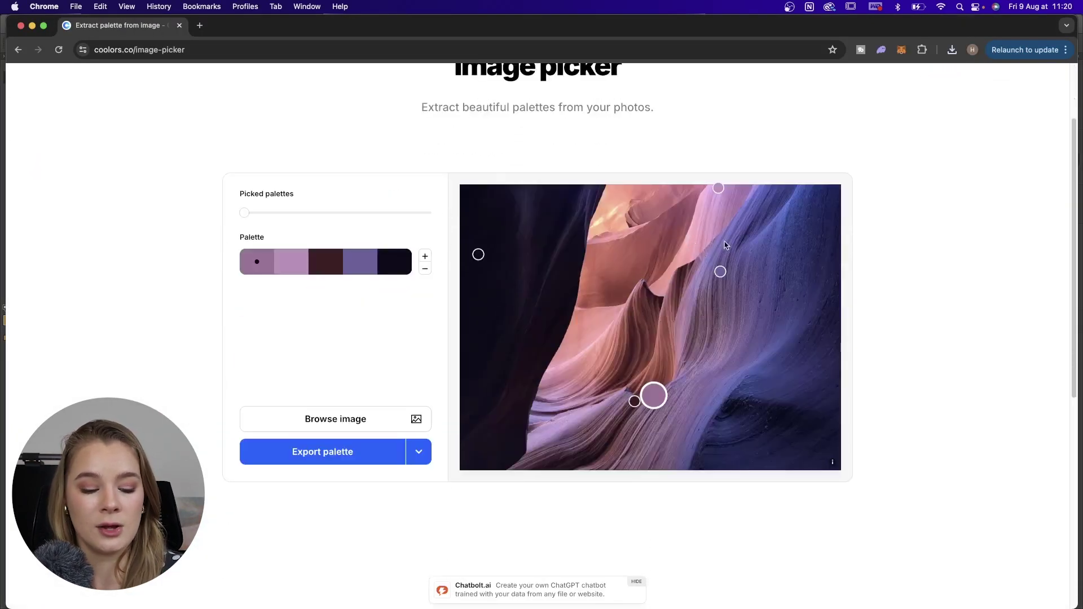
pyautogui.click(381, 427)
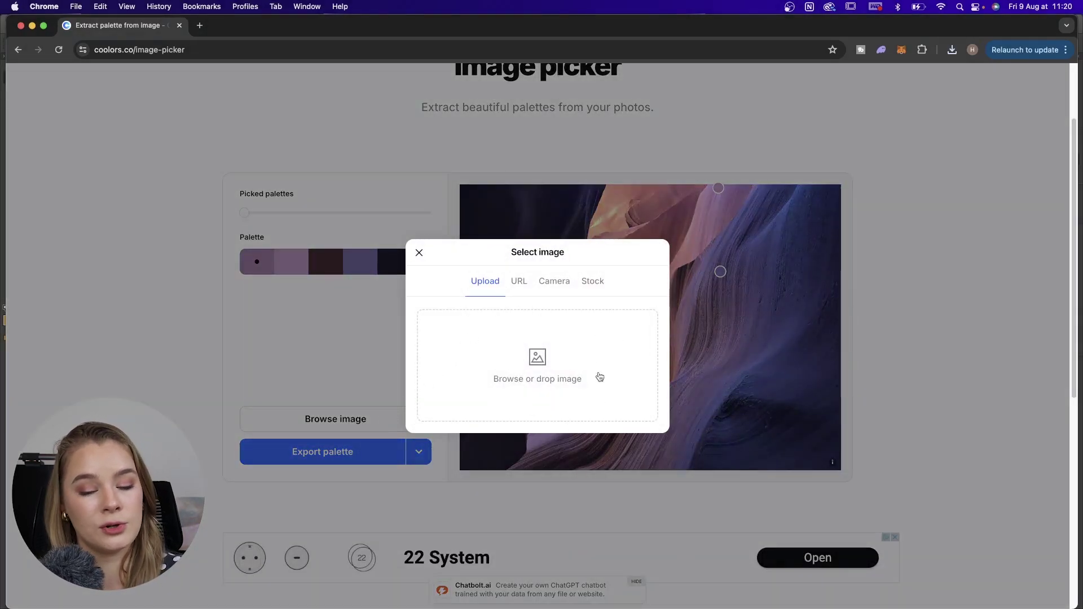
pyautogui.click(419, 254)
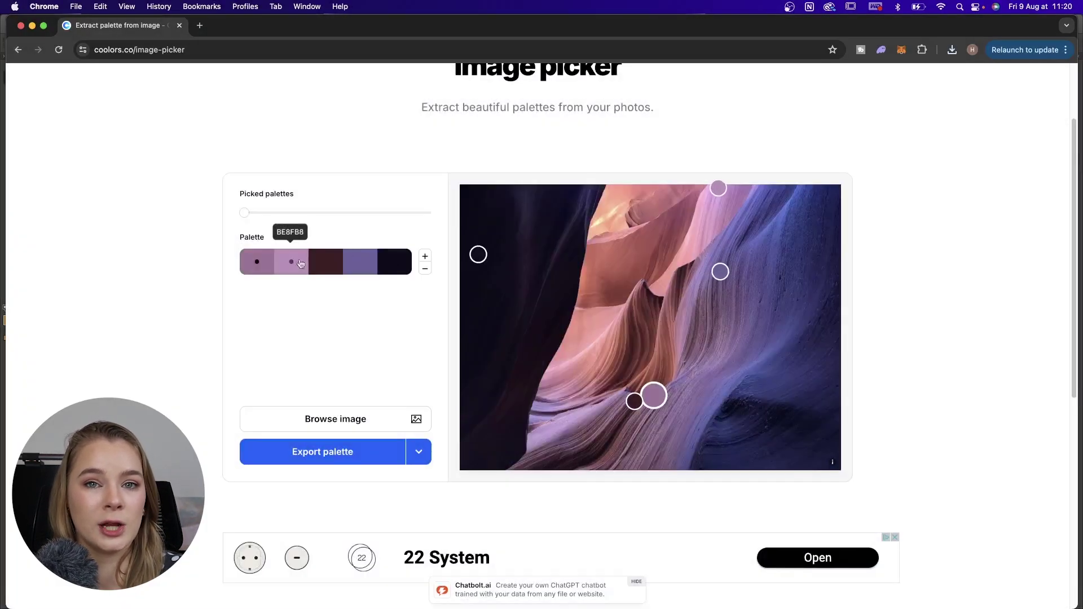
# Expand the palette extracted from the sample canyon photo to six colours and reduce it to four
pyautogui.click(426, 267)
pyautogui.click(425, 257)
pyautogui.click(425, 257)
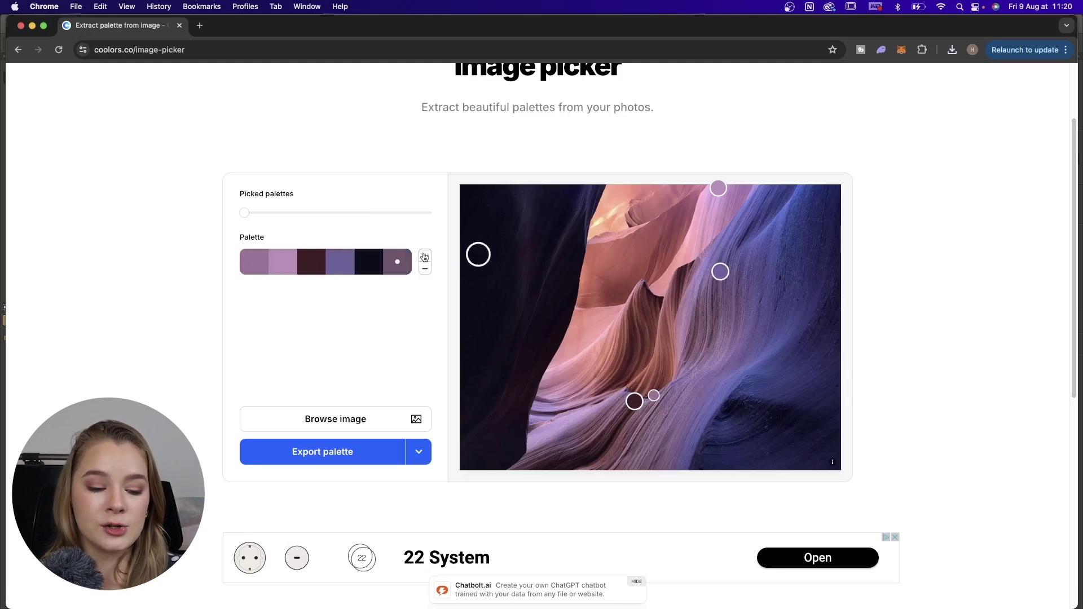
pyautogui.click(425, 269)
pyautogui.click(425, 268)
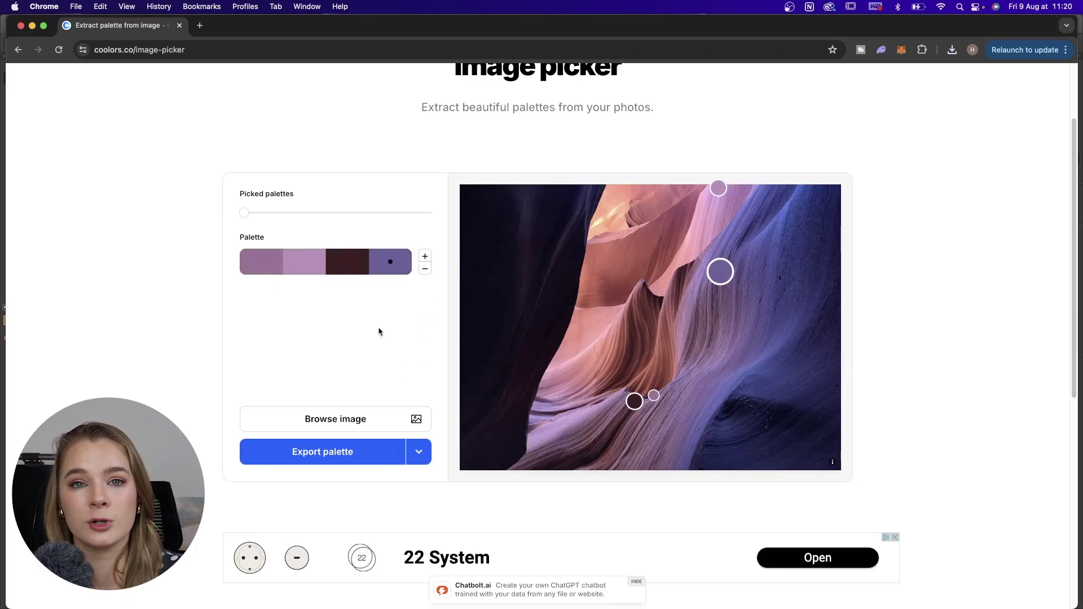
pyautogui.moveTo(246, 213)
pyautogui.mouseDown()
pyautogui.moveTo(365, 213)
pyautogui.moveTo(235, 222)
pyautogui.mouseUp()
# Upload the mountain sunset photo to the Image Picker to extract a palette from it
pyautogui.click(360, 423)
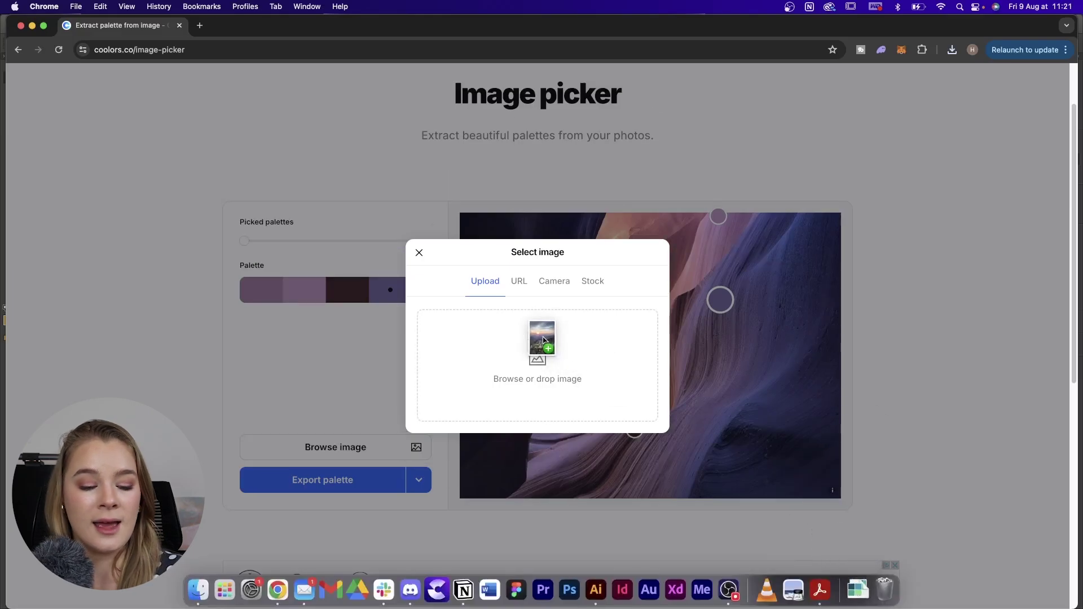
pyautogui.moveTo(537, 339); pyautogui.dragTo(544, 341)
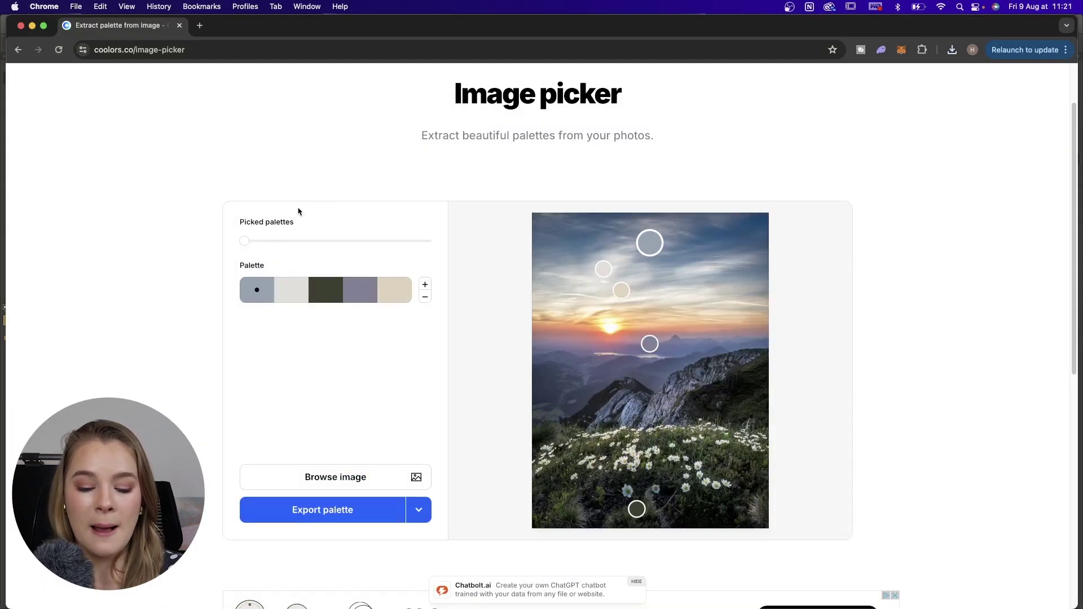
# Reposition the sampling points on the sunset photo to pick orange near the sun, peach glow, pale cloud grey and blue-violet from the hills
pyautogui.moveTo(241, 240)
pyautogui.mouseDown()
pyautogui.moveTo(272, 238)
pyautogui.moveTo(245, 239)
pyautogui.mouseUp()
pyautogui.moveTo(621, 291); pyautogui.dragTo(611, 334)
pyautogui.moveTo(646, 254); pyautogui.dragTo(645, 325)
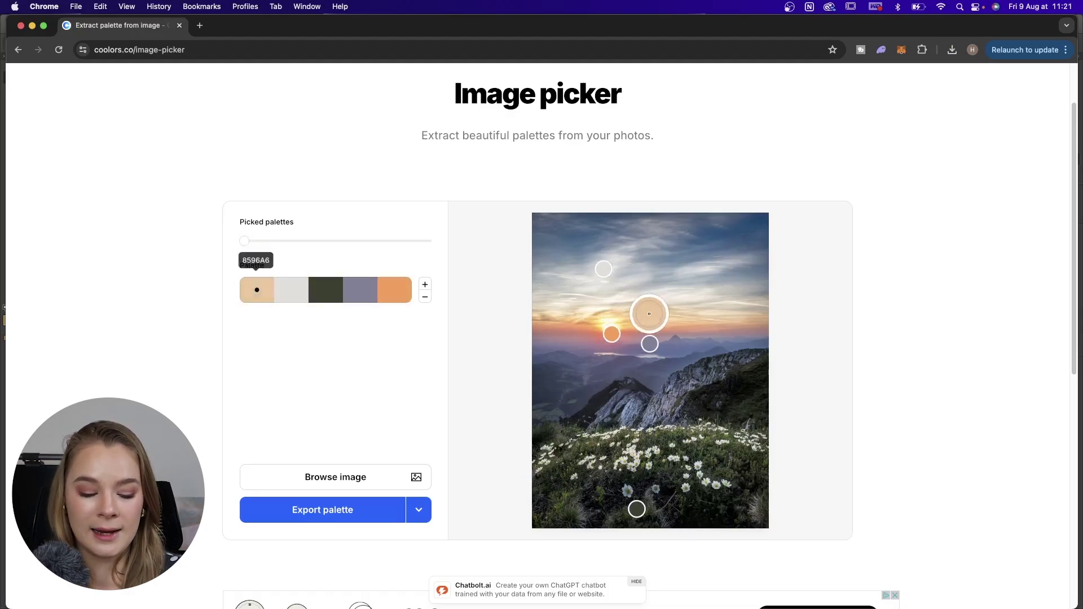
pyautogui.moveTo(604, 269); pyautogui.dragTo(588, 282)
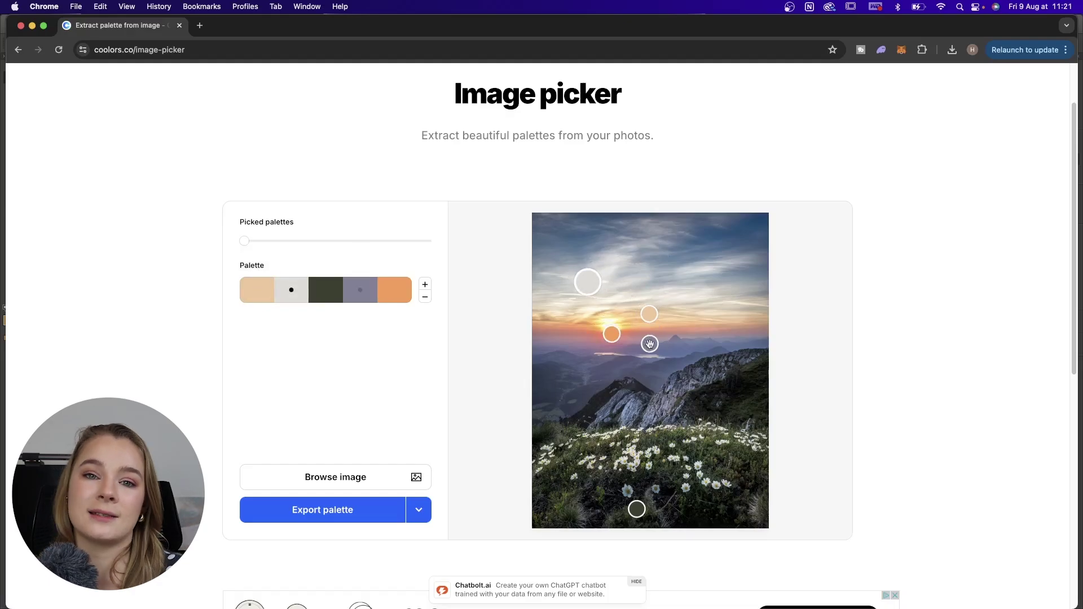
pyautogui.moveTo(649, 344); pyautogui.dragTo(673, 345)
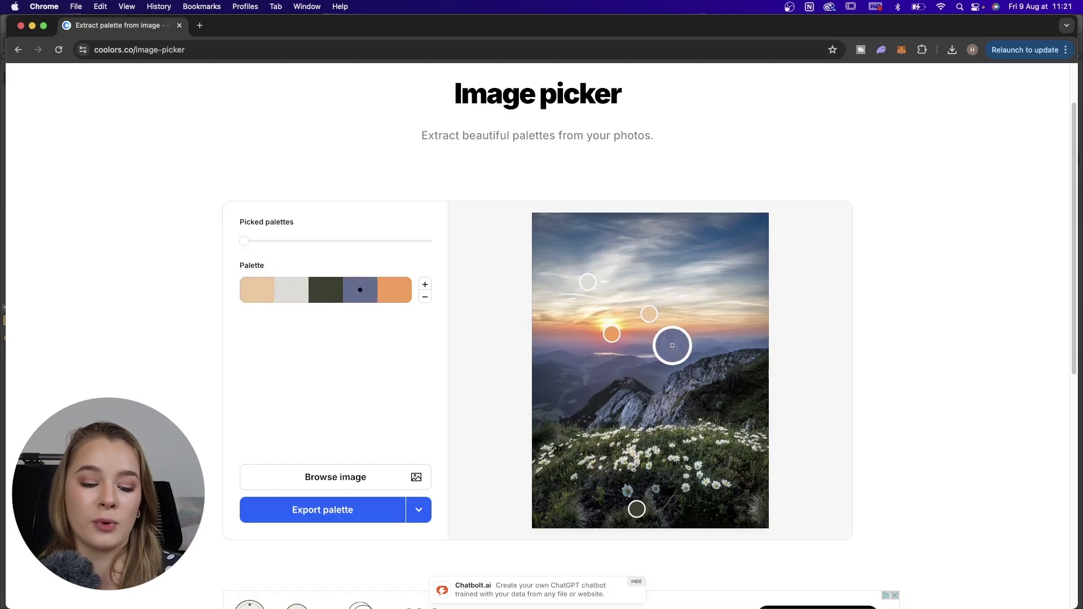
# Look over the export formats for the picked palette, close them without exporting, and try the picked palettes slider
pyautogui.click(339, 516)
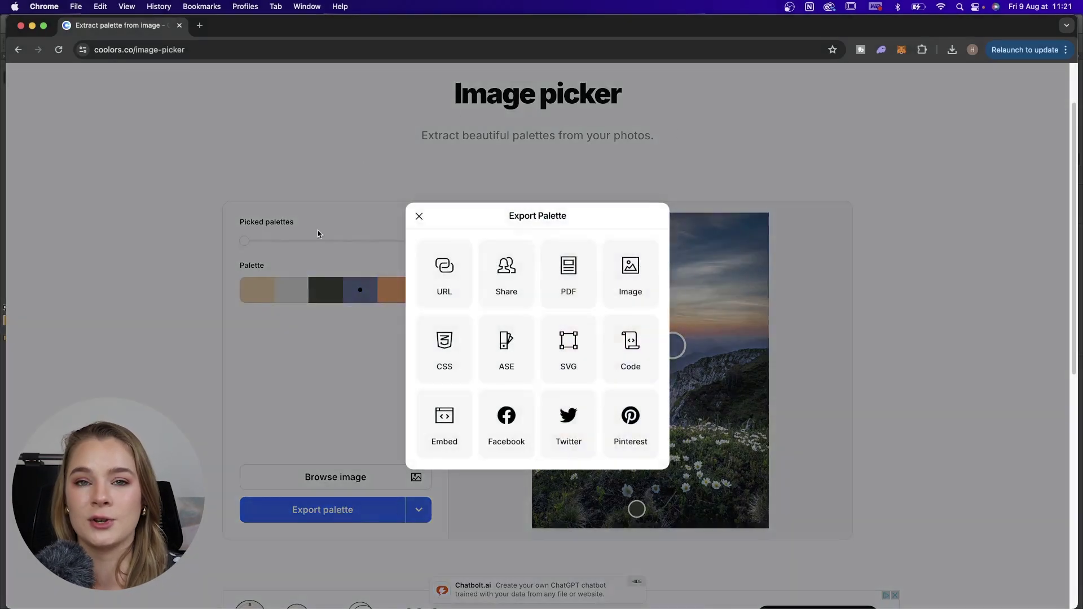
pyautogui.click(419, 217)
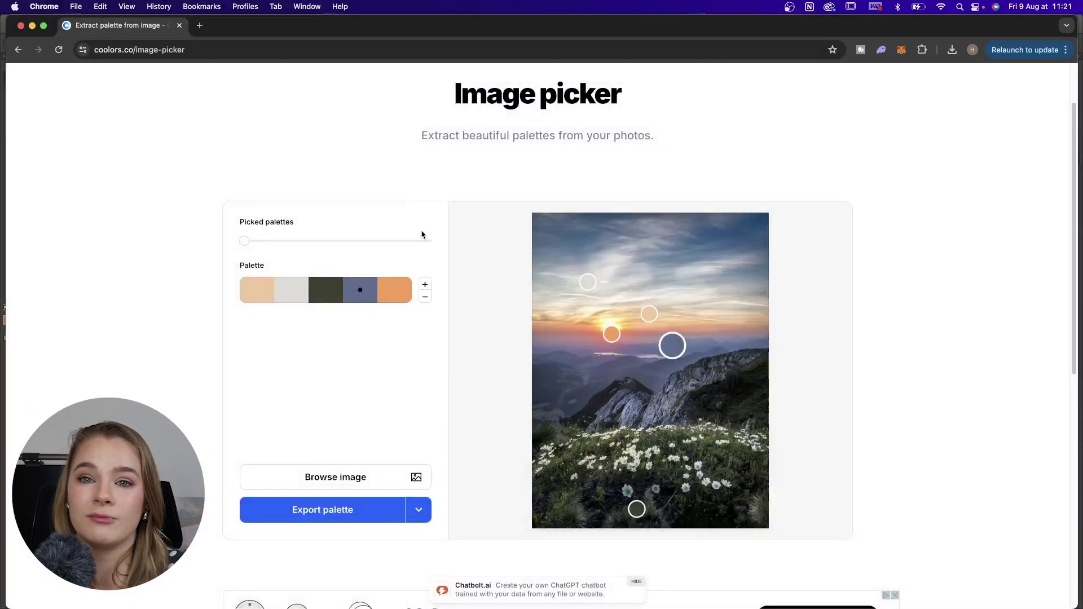
pyautogui.moveTo(245, 244); pyautogui.dragTo(253, 242)
pyautogui.moveTo(279, 244); pyautogui.dragTo(306, 245)
# Go to the Contrast Checker and set the text colour to the near-white #F3F8FF
pyautogui.scroll(2, 888, 182)
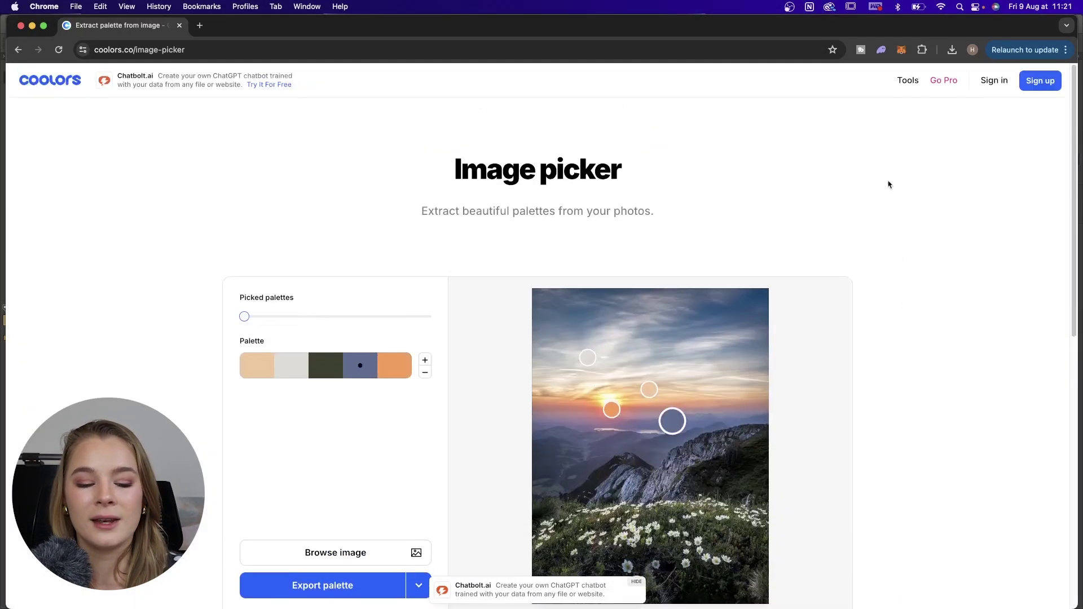
pyautogui.moveTo(918, 83)
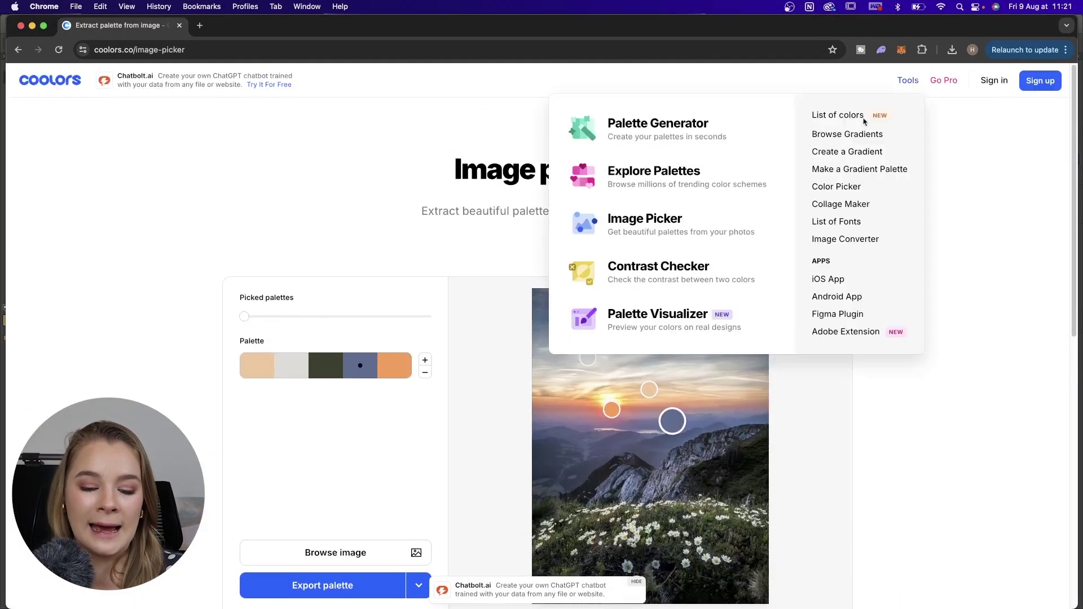
pyautogui.click(684, 269)
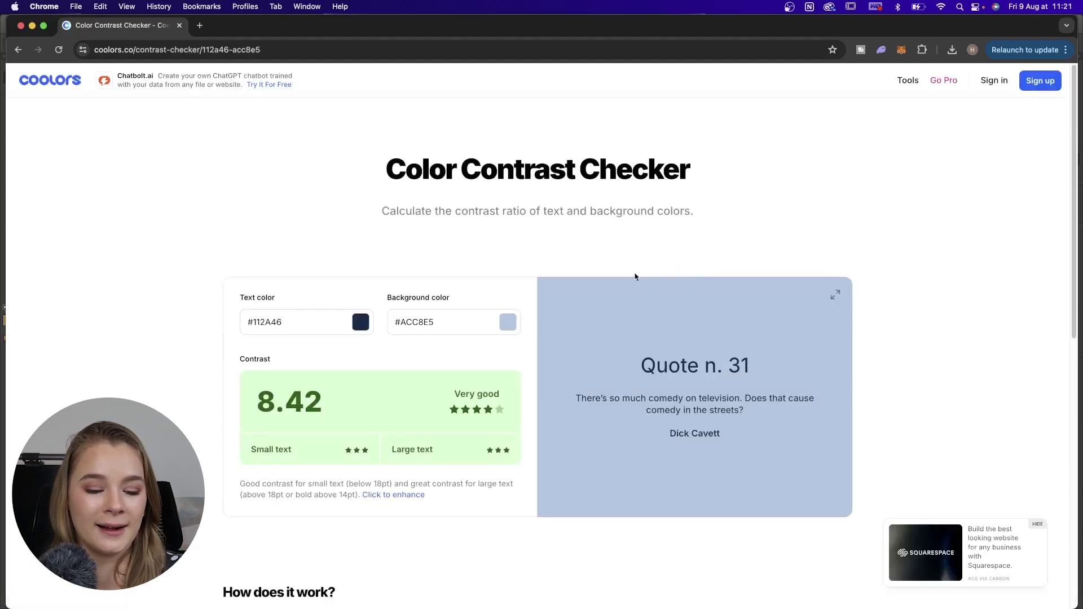
pyautogui.scroll(-1, 635, 277)
pyautogui.click(365, 292)
pyautogui.moveTo(355, 195); pyautogui.dragTo(299, 98)
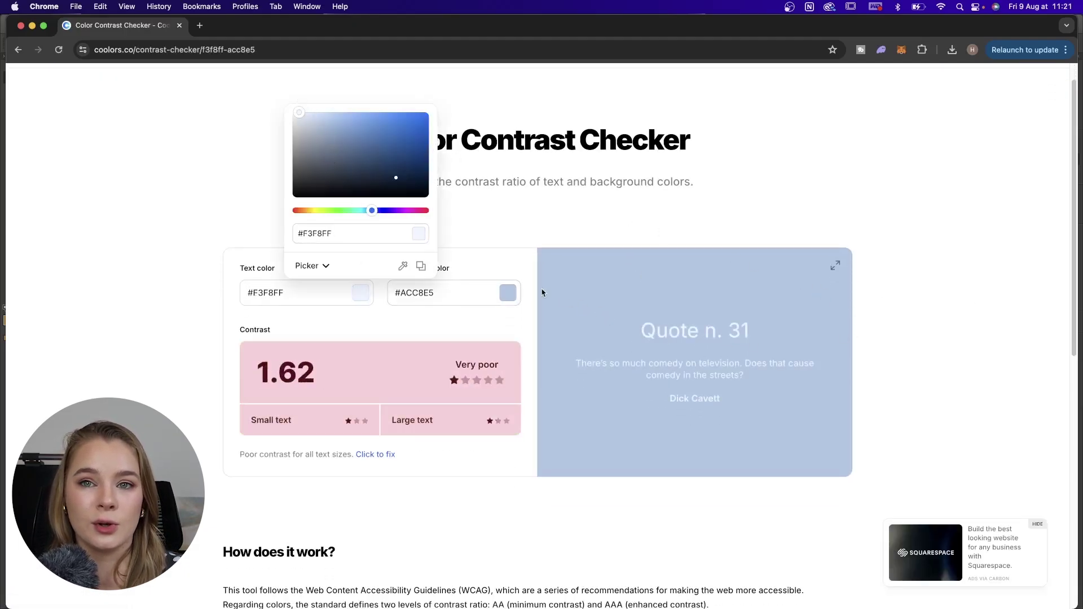
# Set the background colour to the light pink #FFD6F1 and close the colour picker
pyautogui.click(518, 294)
pyautogui.click(518, 293)
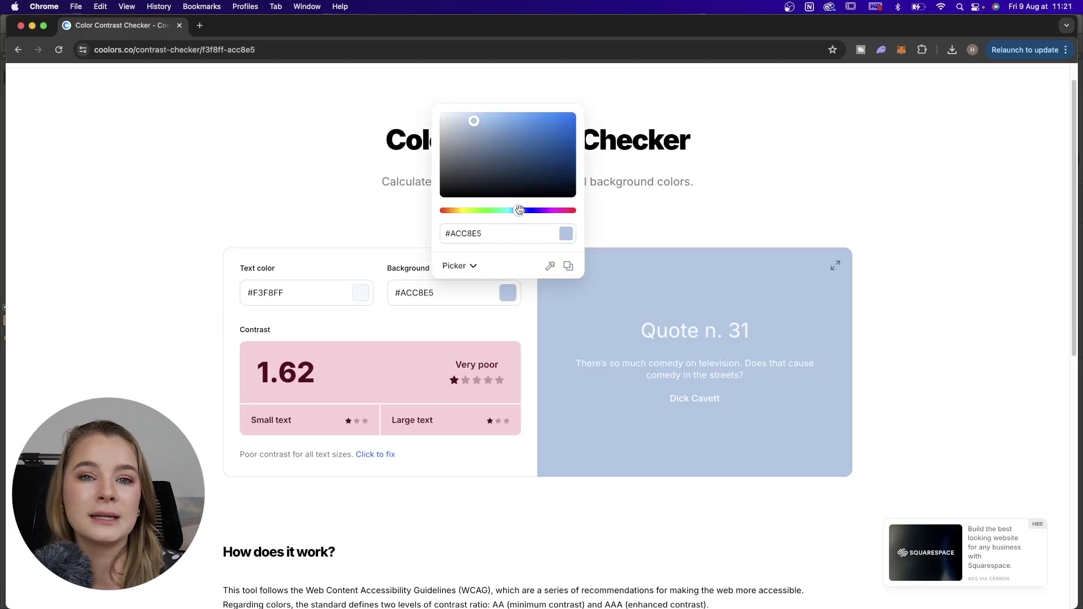
pyautogui.moveTo(518, 210); pyautogui.dragTo(557, 211)
pyautogui.moveTo(473, 119); pyautogui.dragTo(462, 111)
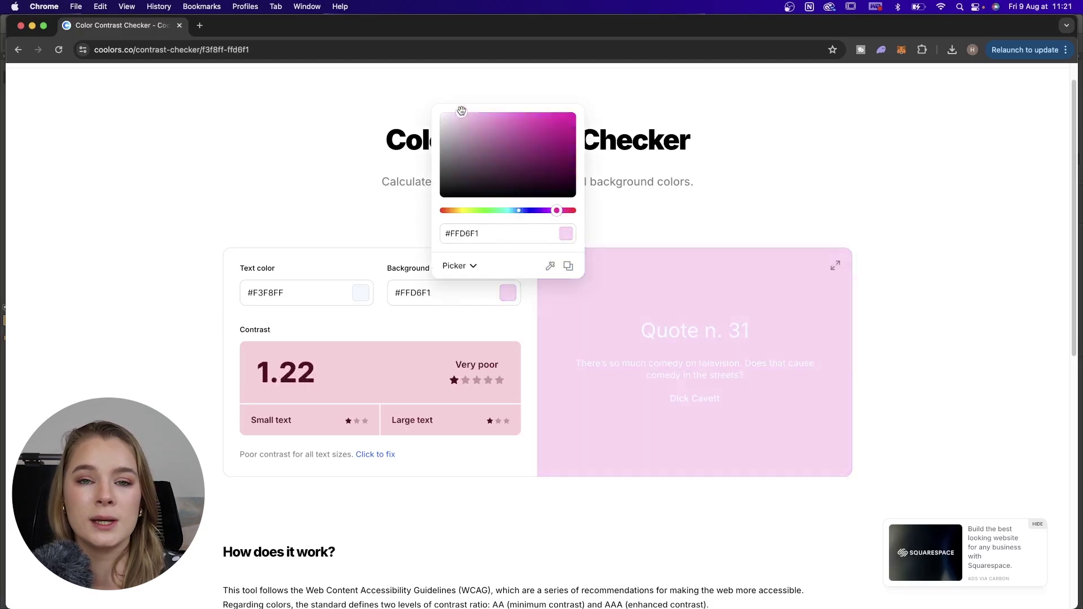
pyautogui.click(970, 381)
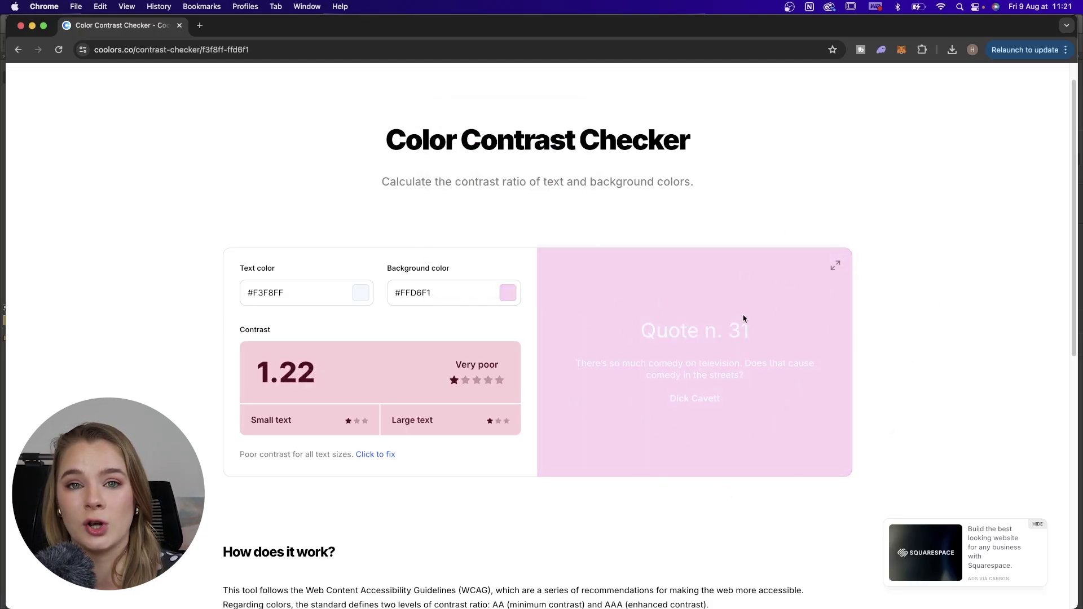
# Darken the text colour to the deep purple #45003C, and refine it to the dark maroon #3B0C1C
pyautogui.click(359, 299)
pyautogui.moveTo(394, 211); pyautogui.dragTo(404, 210)
pyautogui.moveTo(412, 161); pyautogui.dragTo(429, 174)
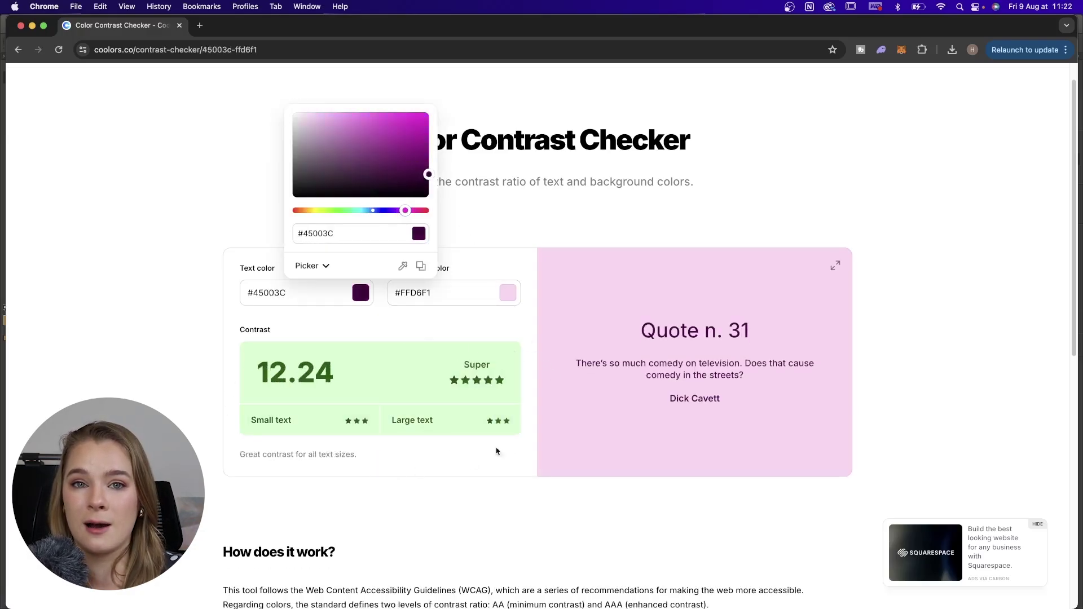
pyautogui.moveTo(427, 170); pyautogui.dragTo(418, 166)
pyautogui.moveTo(406, 211); pyautogui.dragTo(416, 210)
pyautogui.moveTo(423, 169); pyautogui.dragTo(405, 182)
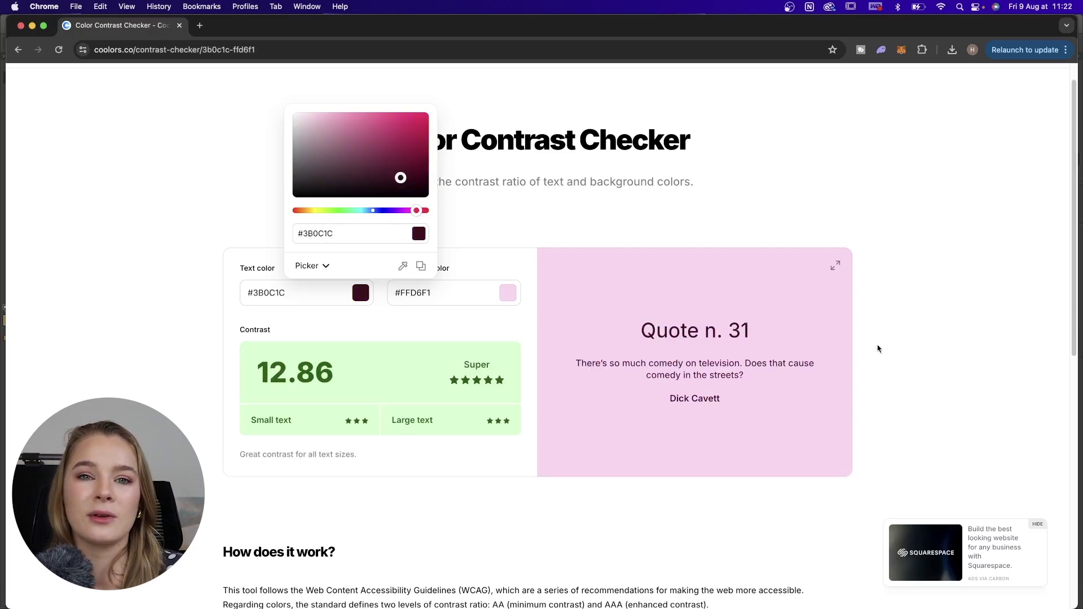
pyautogui.click(561, 472)
# Set the background colour to the dark plum #2C1524 and the text colour to white #FFFFFF
pyautogui.scroll(-5, 560, 471)
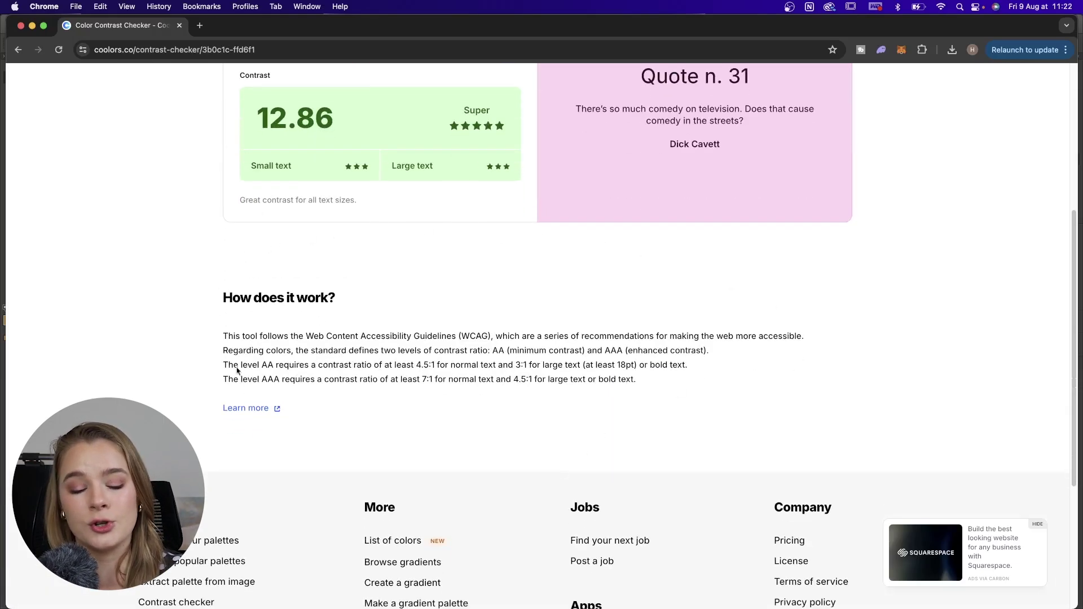
pyautogui.scroll(5, 539, 398)
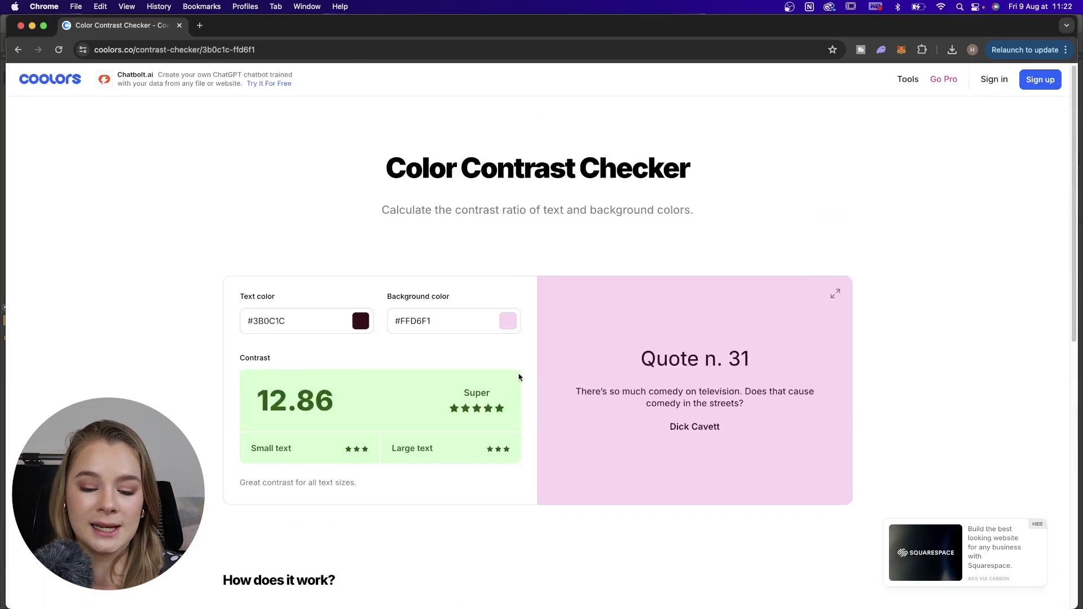
pyautogui.scroll(-3, 527, 375)
pyautogui.click(507, 149)
pyautogui.moveTo(523, 206); pyautogui.dragTo(509, 242)
pyautogui.click(362, 156)
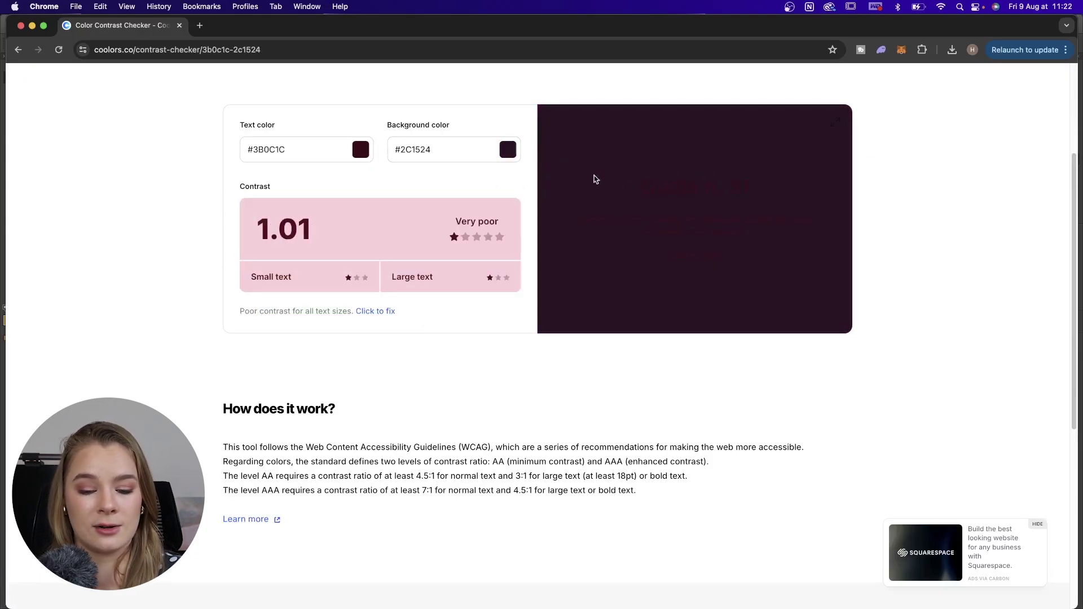
pyautogui.click(364, 145)
pyautogui.moveTo(402, 240); pyautogui.dragTo(288, 169)
pyautogui.click(926, 289)
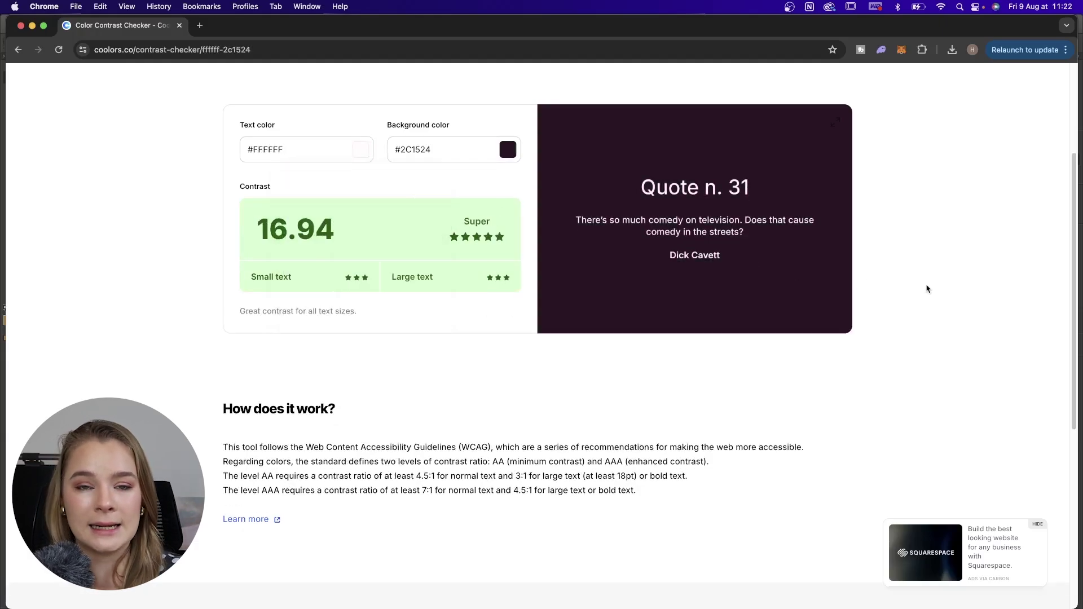
# Open the Palette Visualizer and dismiss its welcome tour
pyautogui.scroll(1, 927, 289)
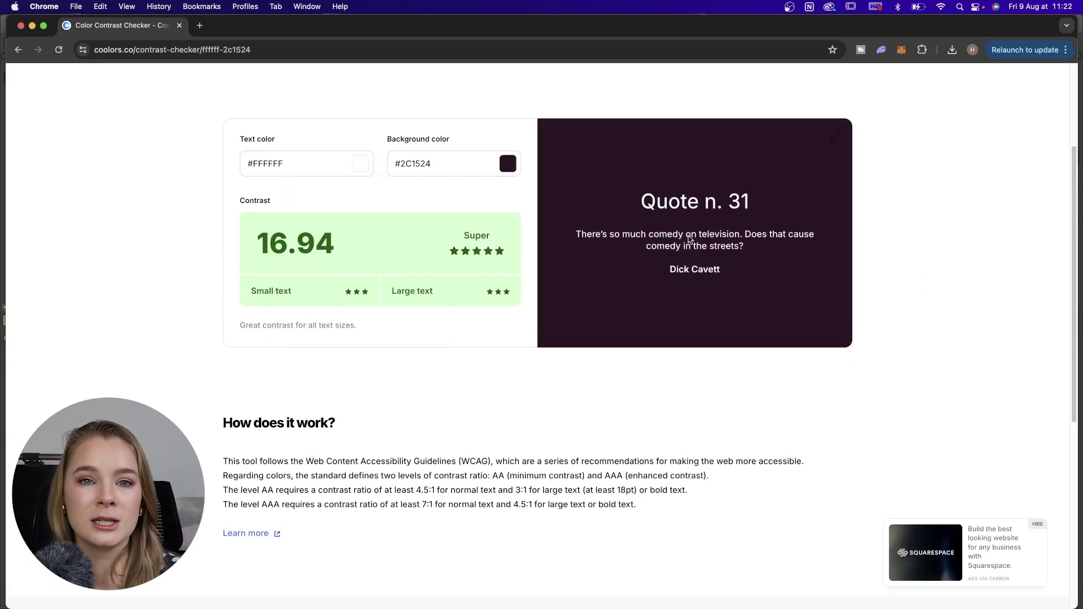
pyautogui.scroll(3, 555, 451)
pyautogui.moveTo(908, 80)
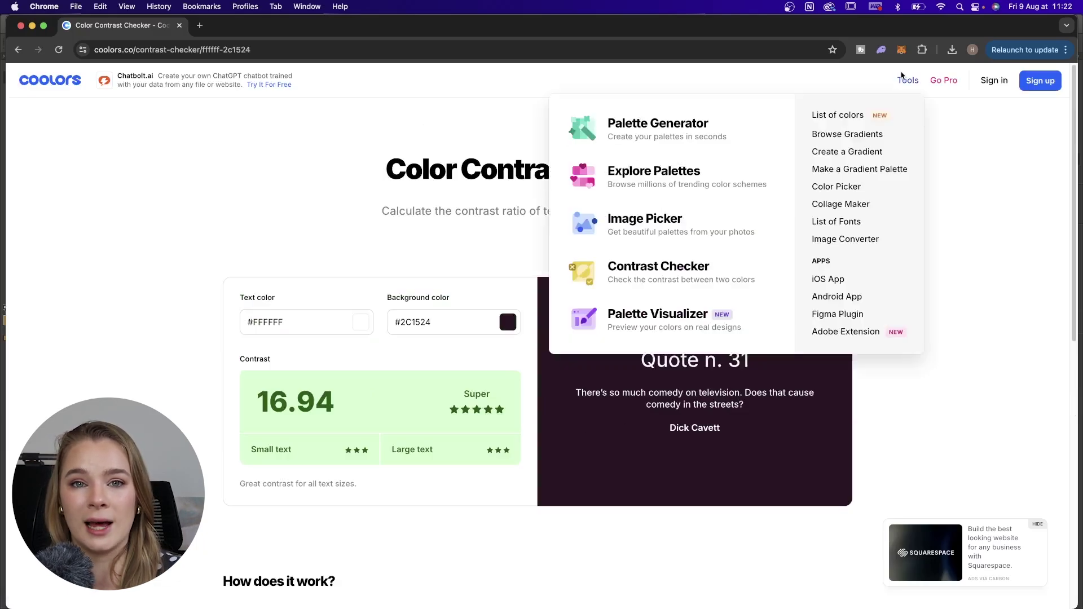
pyautogui.click(668, 319)
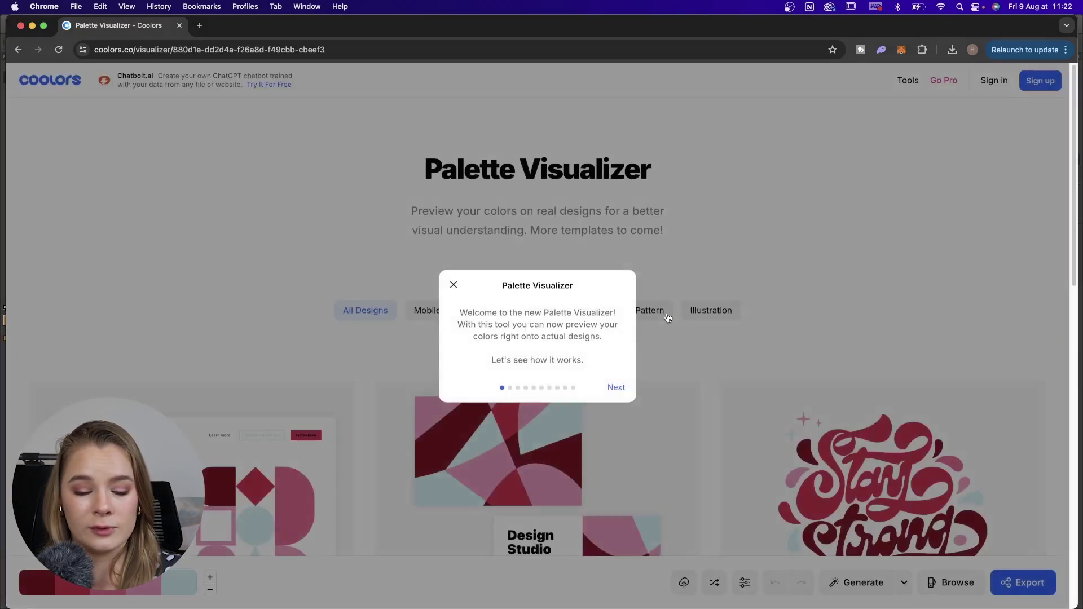
pyautogui.click(454, 285)
# Browse the design previews and open the Little Planet logo design in the large view
pyautogui.scroll(-7, 705, 384)
pyautogui.scroll(-7, 705, 386)
pyautogui.scroll(5, 705, 385)
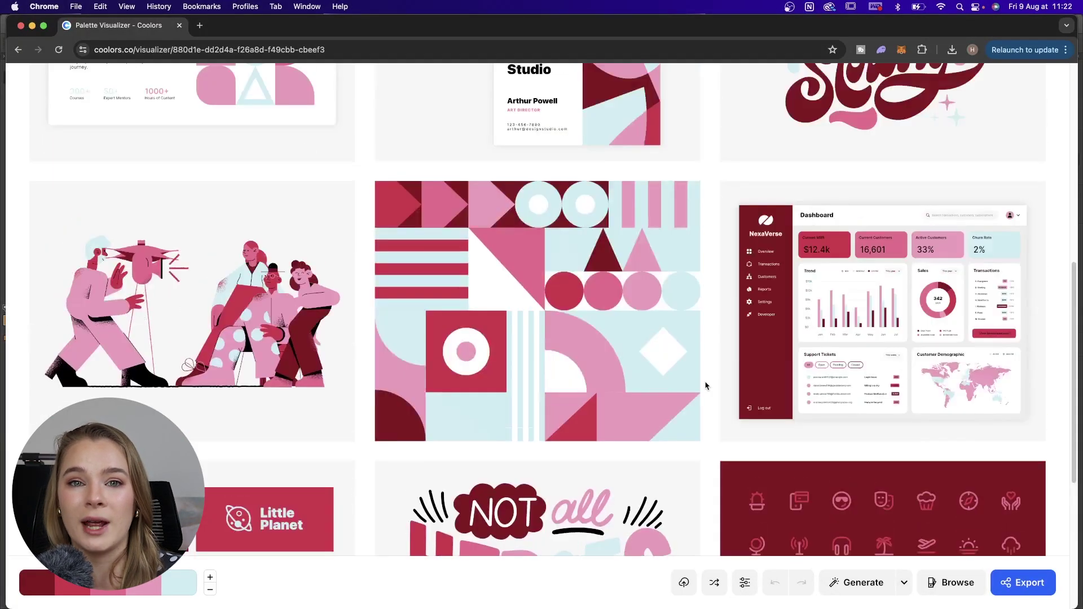
pyautogui.scroll(6, 705, 386)
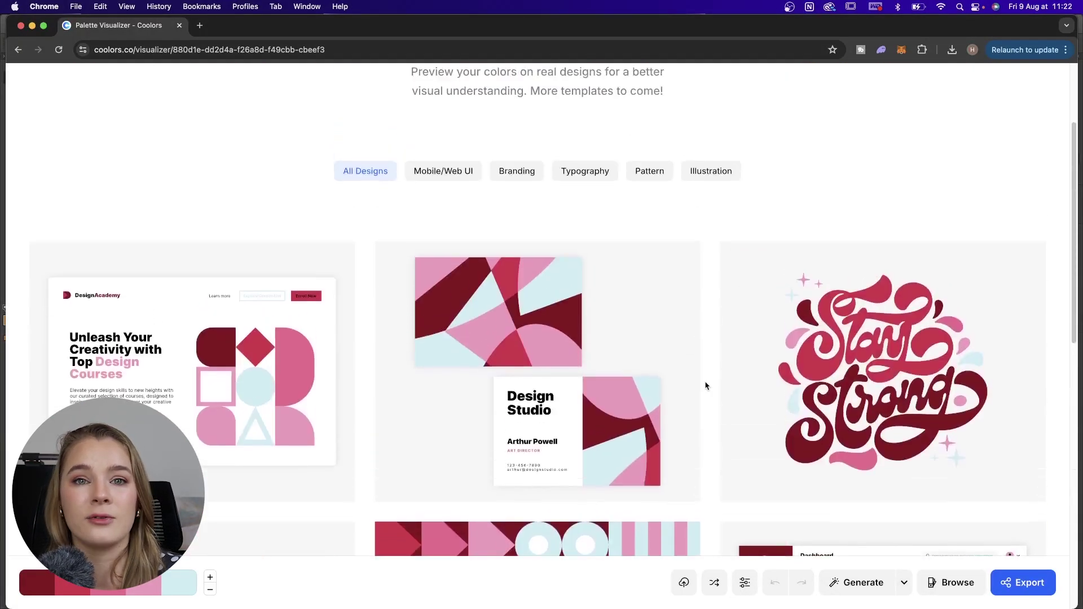
pyautogui.scroll(-8, 705, 386)
pyautogui.click(292, 431)
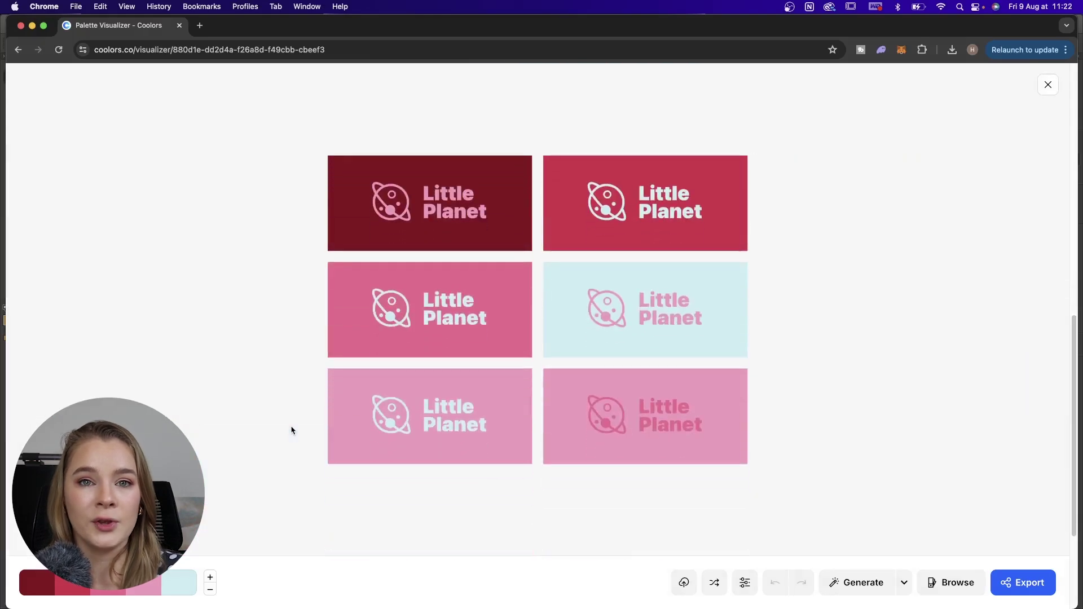
# Vary the number of palette colours on the Little Planet design from seven to three, up to six, and back to five
pyautogui.click(209, 577)
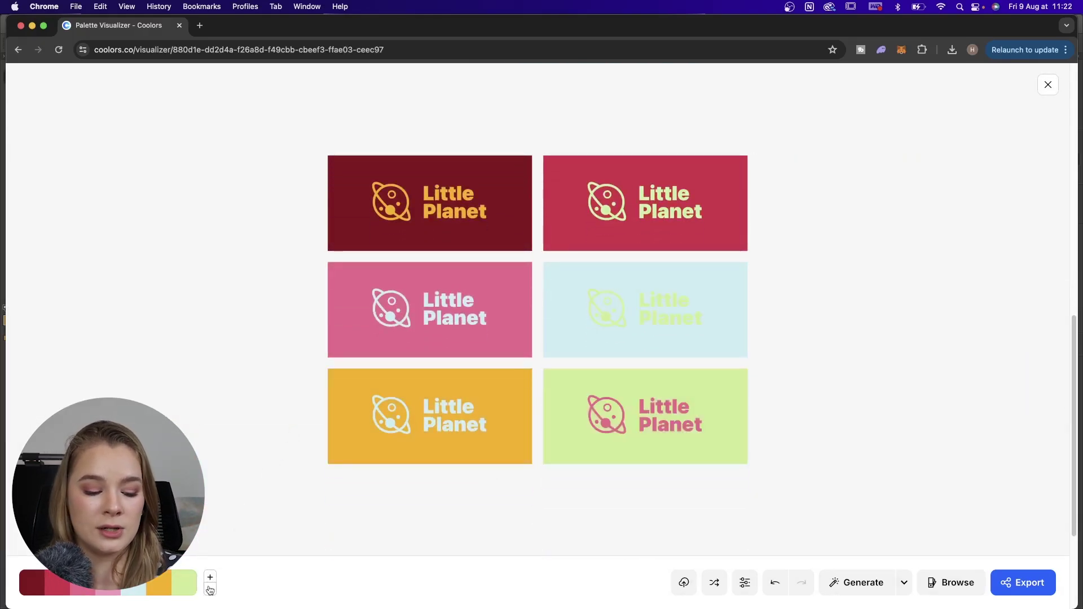
pyautogui.click(210, 590)
pyautogui.click(211, 590)
pyautogui.click(210, 590)
pyautogui.click(211, 590)
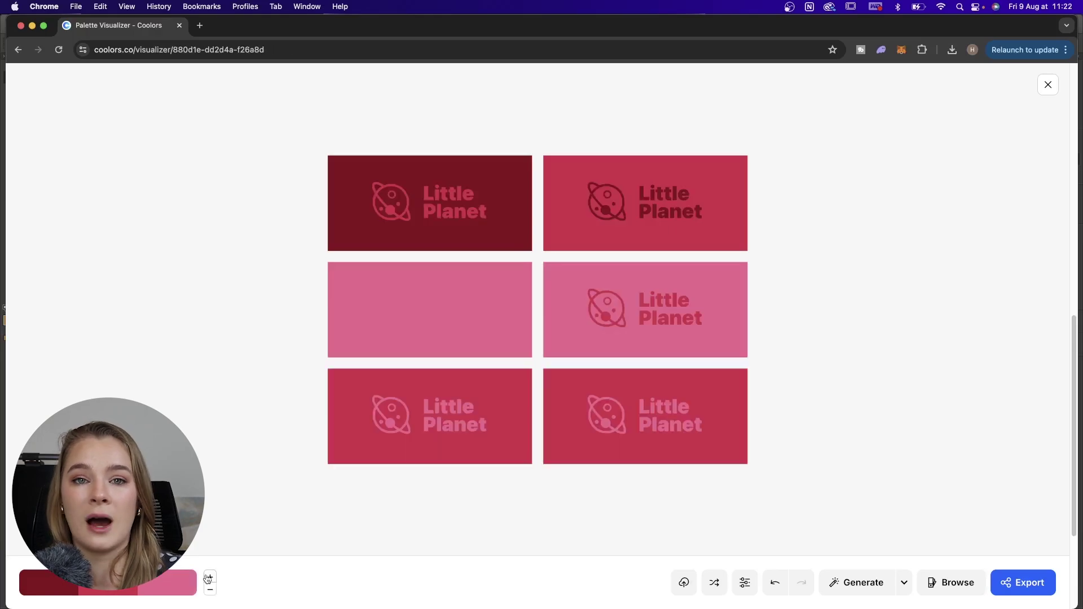
pyautogui.click(209, 577)
pyautogui.click(209, 577)
pyautogui.click(208, 578)
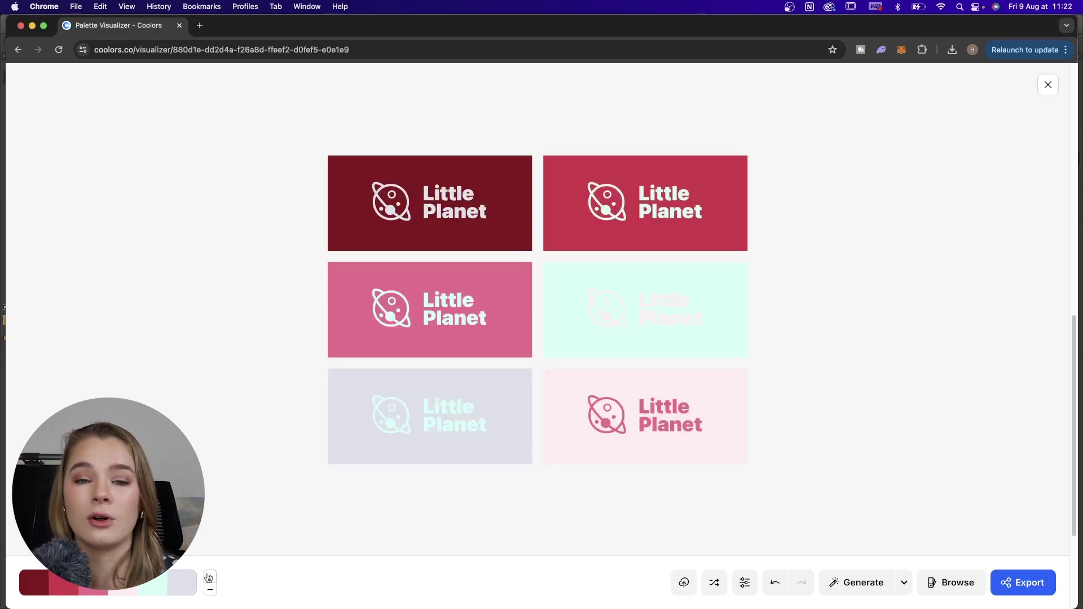
pyautogui.click(211, 590)
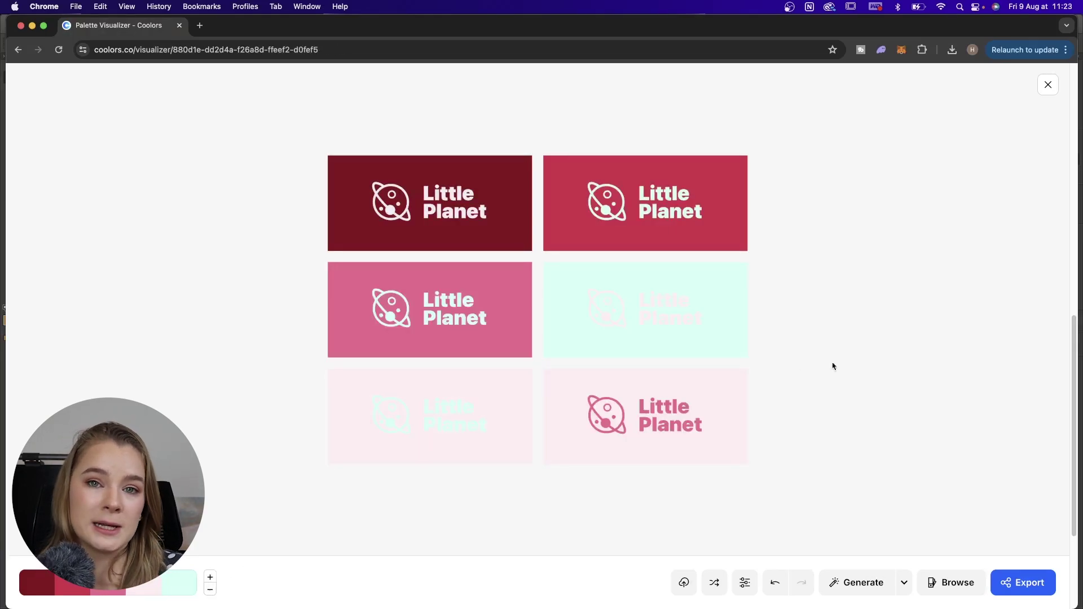
# Generate new palettes for the Little Planet design until a pale pink, lilac and dark navy palette is applied
pyautogui.press('space')
pyautogui.click(858, 581)
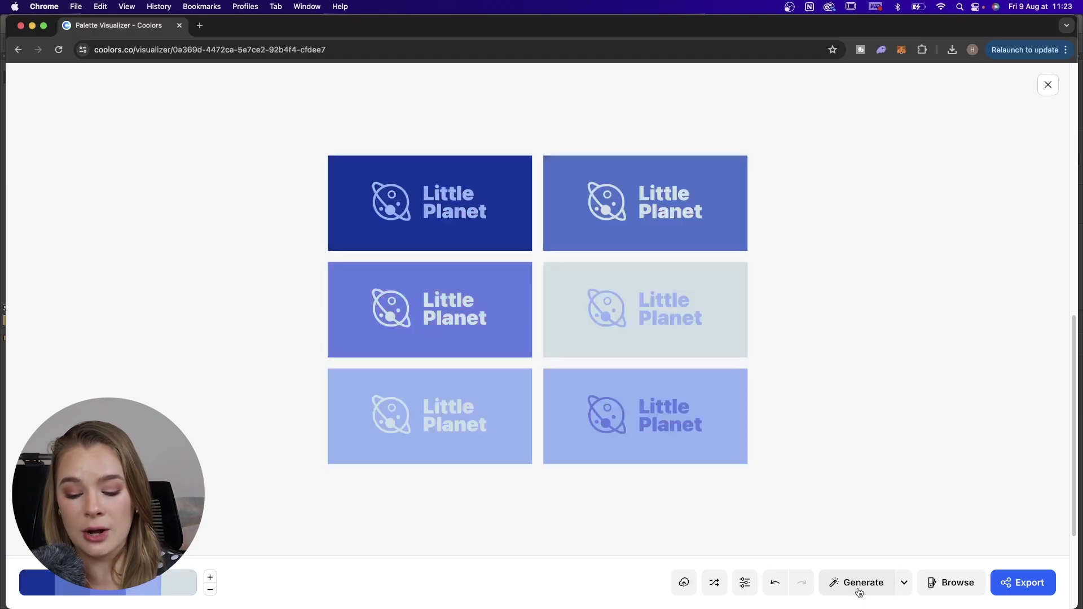
pyautogui.click(860, 585)
pyautogui.click(860, 585)
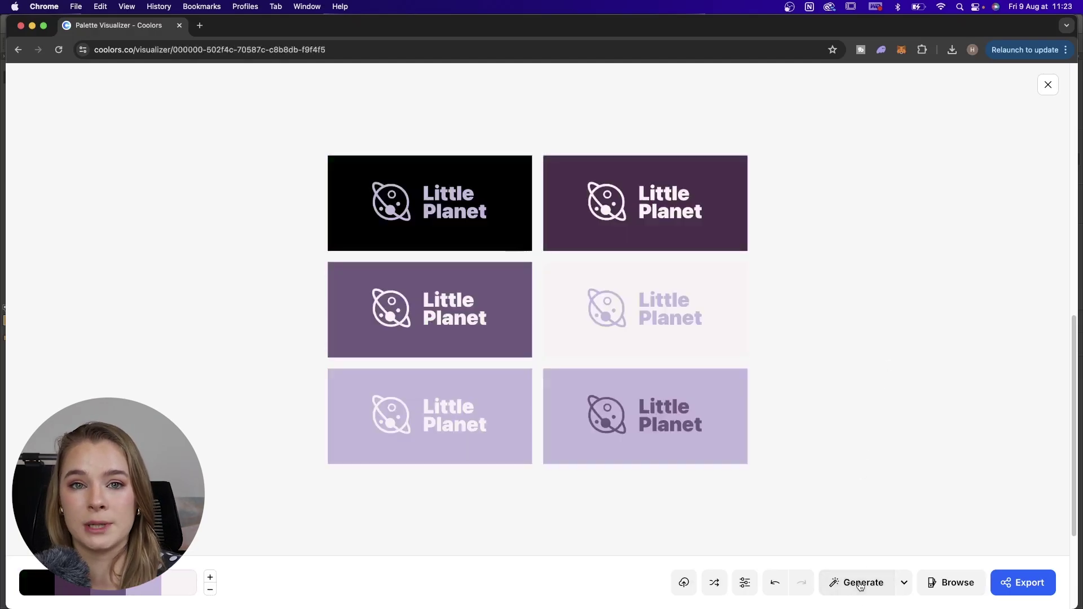
pyautogui.click(860, 586)
pyautogui.click(859, 586)
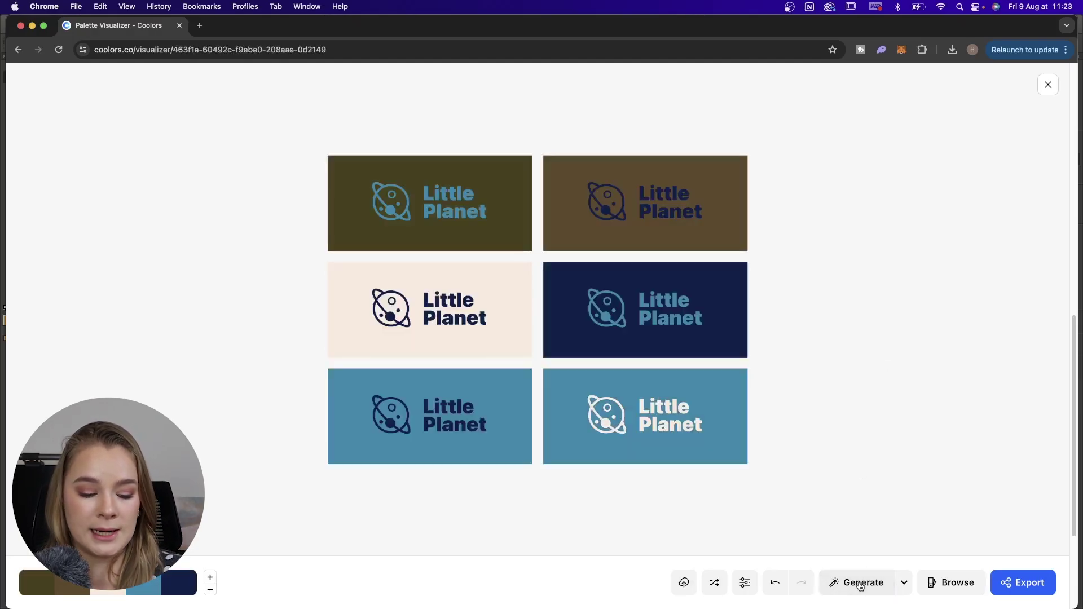
pyautogui.press('space')
pyautogui.press('space')
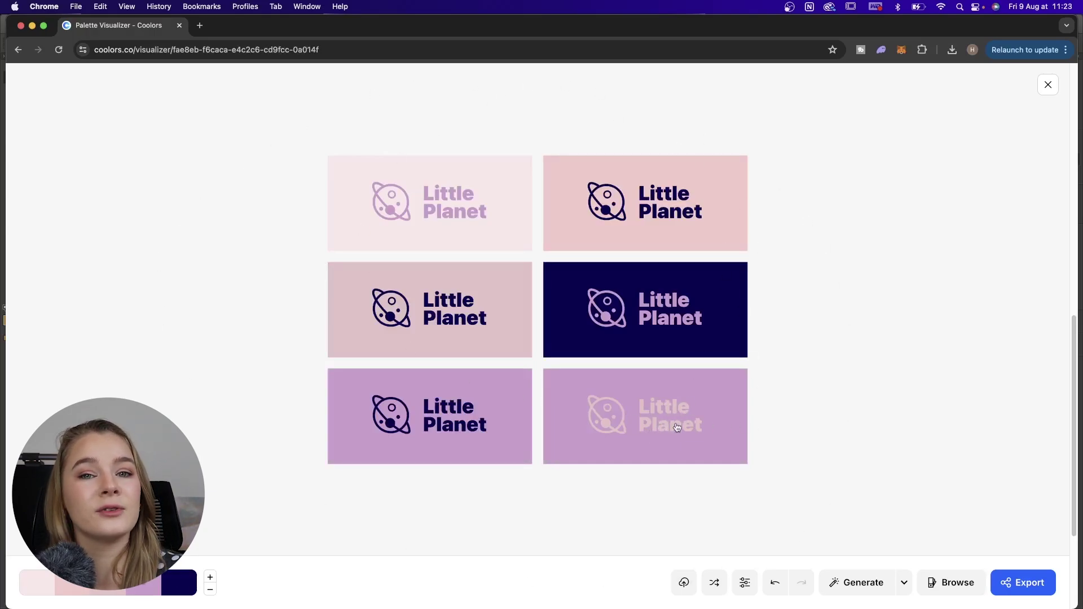
# Export the pink, lilac and navy palette as an image without a title, with HEX as the colour space
pyautogui.click(1033, 583)
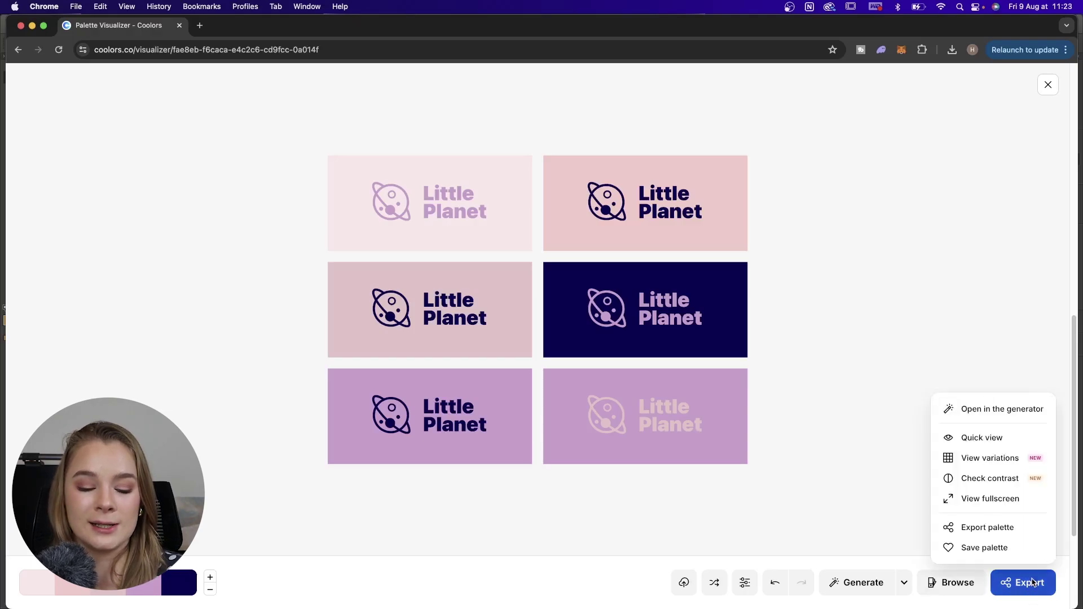
pyautogui.click(970, 527)
pyautogui.click(622, 280)
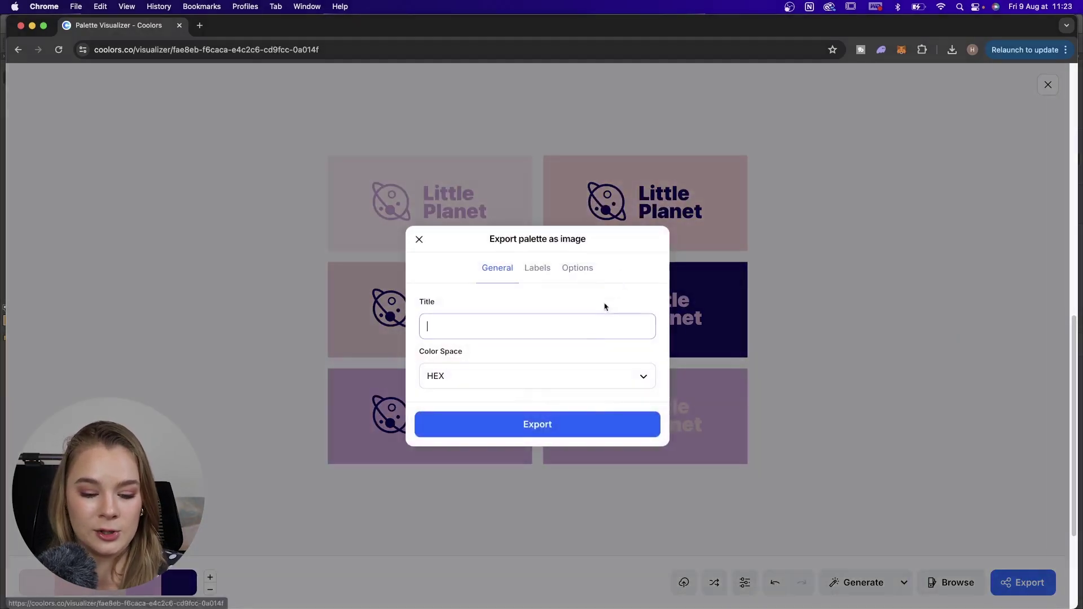
pyautogui.click(592, 435)
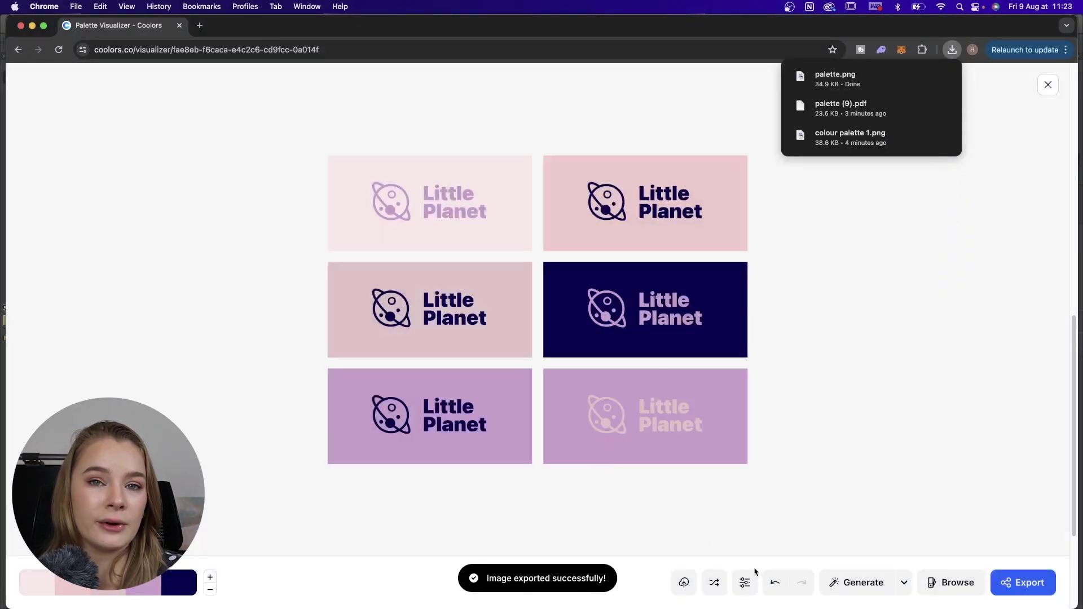
# Shuffle the palette colours on the Little Planet design and export the reordered palette as an image
pyautogui.click(715, 583)
pyautogui.click(716, 583)
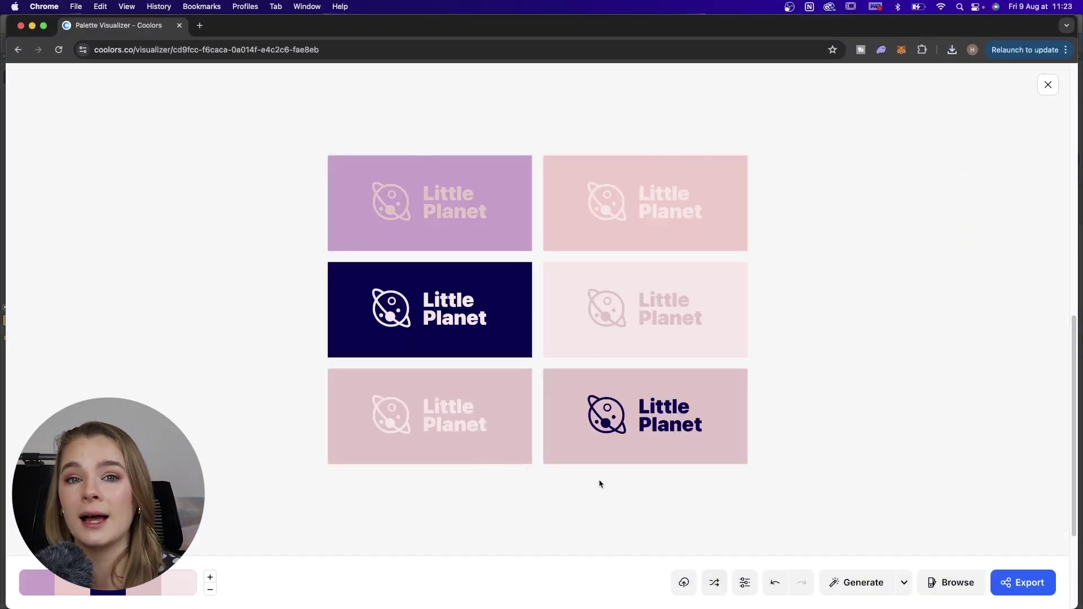
pyautogui.click(1025, 588)
pyautogui.click(984, 527)
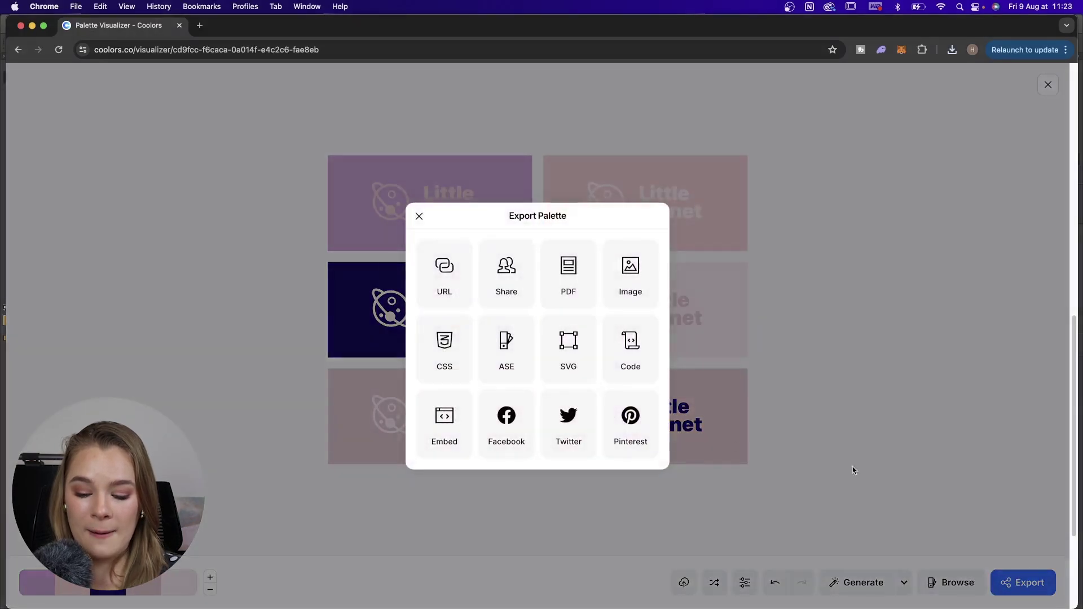
pyautogui.click(626, 292)
pyautogui.click(604, 426)
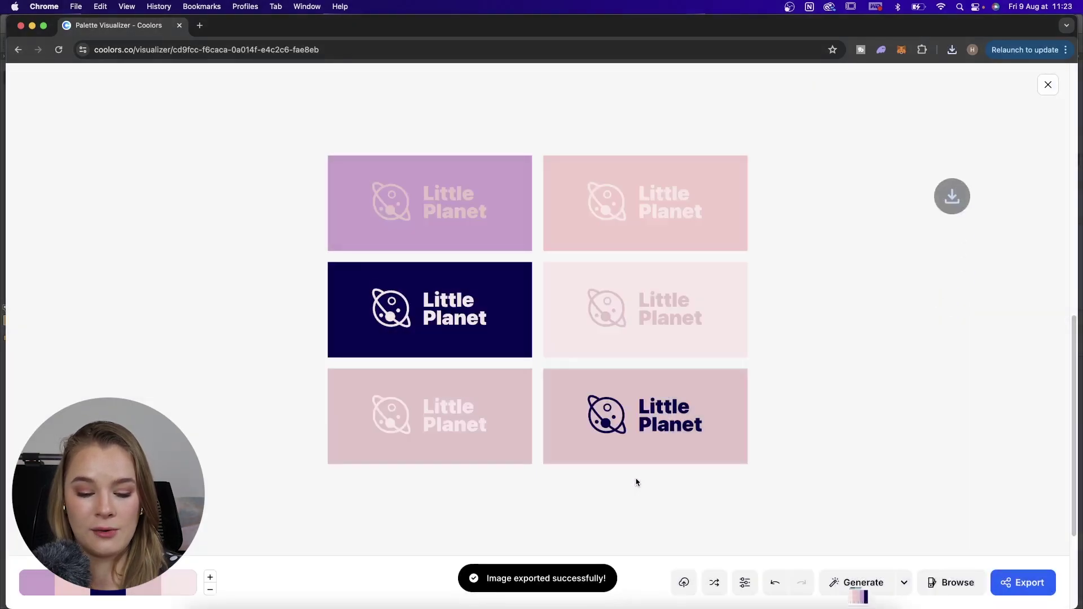
# Generate new automatic palettes for the Little Planet design, followed by several using the Monochromatic method
pyautogui.click(851, 588)
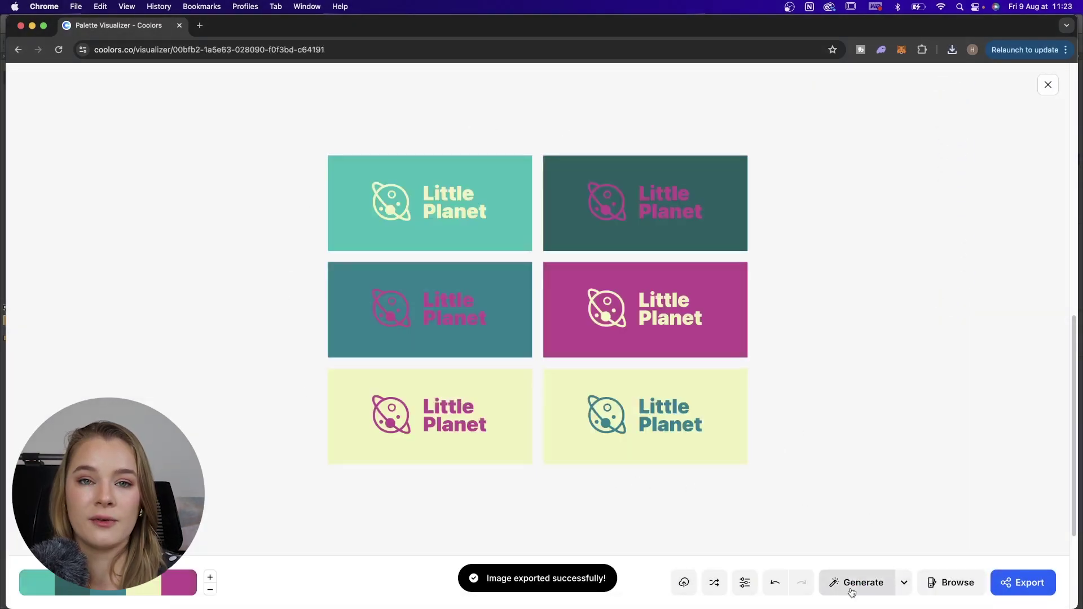
pyautogui.click(852, 591)
pyautogui.click(851, 591)
pyautogui.click(904, 582)
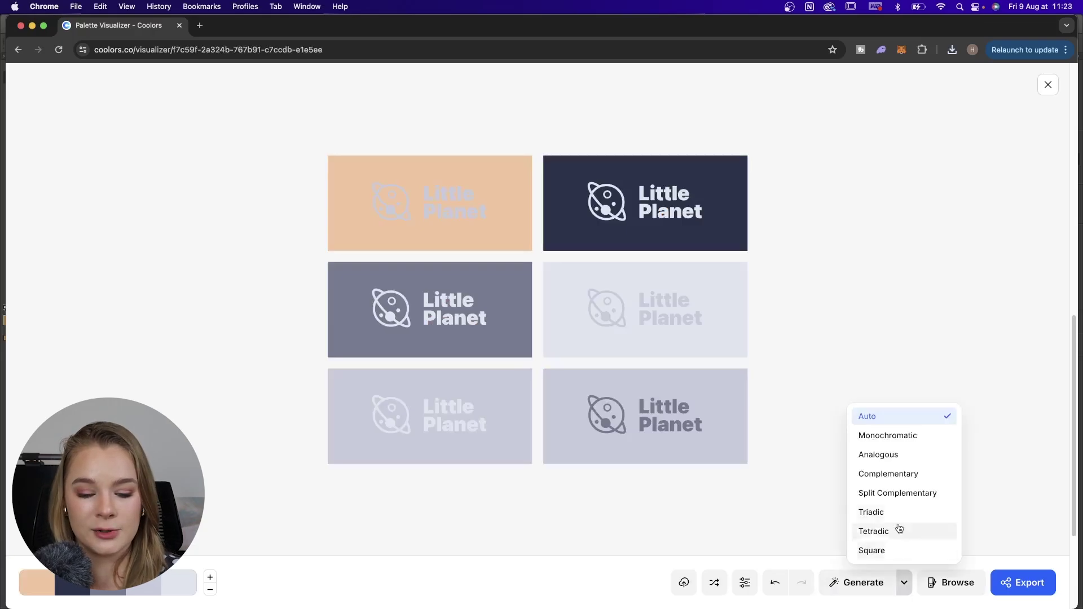
pyautogui.click(885, 437)
pyautogui.press('space')
pyautogui.press('space')
# Set the palette generation method to Analogous and generate several palettes on the Little Planet design
pyautogui.click(904, 584)
pyautogui.click(892, 476)
pyautogui.press('space')
pyautogui.press('space')
pyautogui.press('space')
pyautogui.press('space')
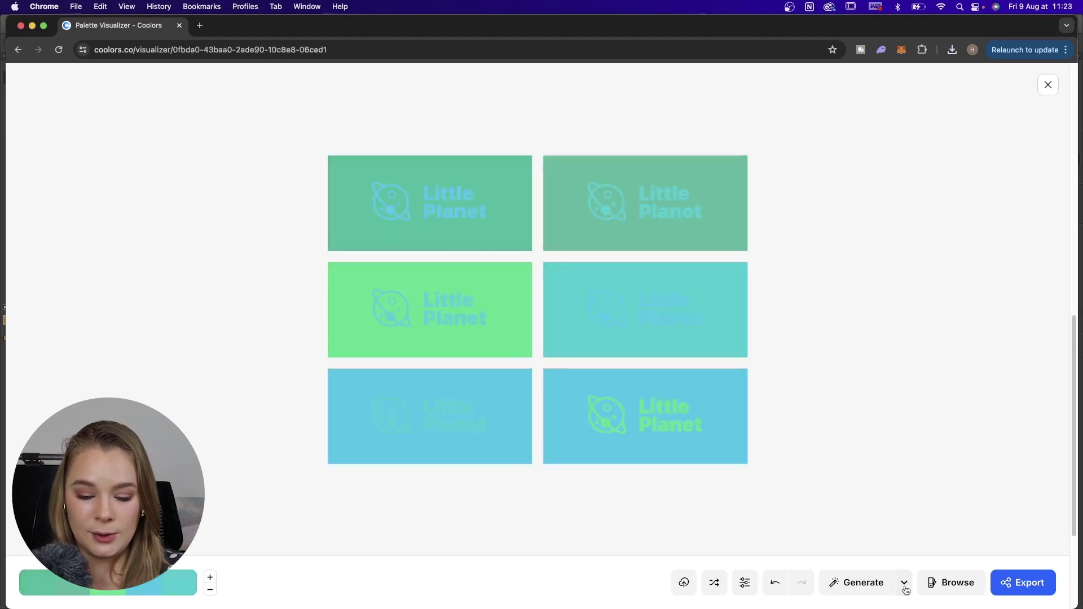
# Set the palette generation method to Complementary and generate several palettes on the Little Planet design
pyautogui.click(904, 585)
pyautogui.click(879, 478)
pyautogui.press('space')
pyautogui.press('space')
pyautogui.press('space')
pyautogui.press('space')
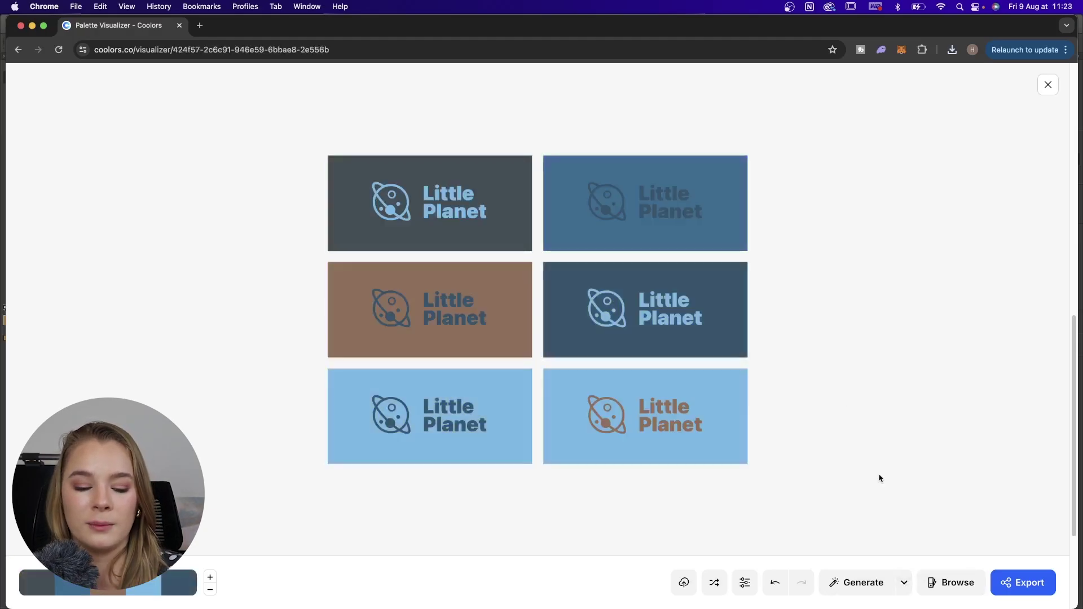
# Set the palette generation method to Split Complementary and generate several palettes on the Little Planet design
pyautogui.click(905, 582)
pyautogui.click(891, 500)
pyautogui.press('space')
pyautogui.press('space')
pyautogui.press('space')
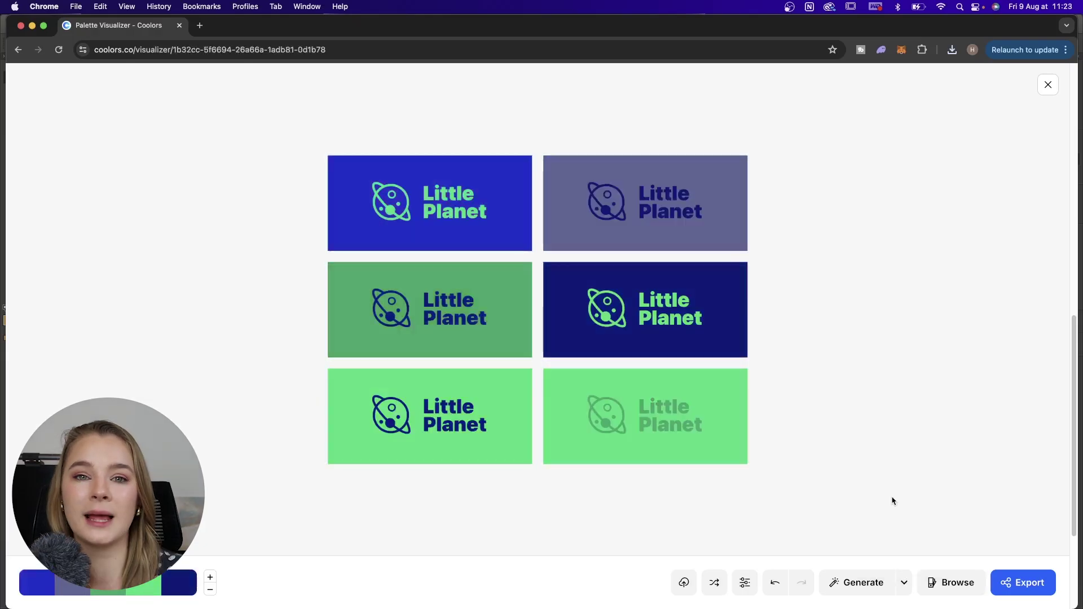
# Set the palette generation method to Triadic and generate several more palettes on the Little Planet design
pyautogui.click(904, 582)
pyautogui.click(900, 513)
pyautogui.press('space')
pyautogui.press('space')
pyautogui.press('space')
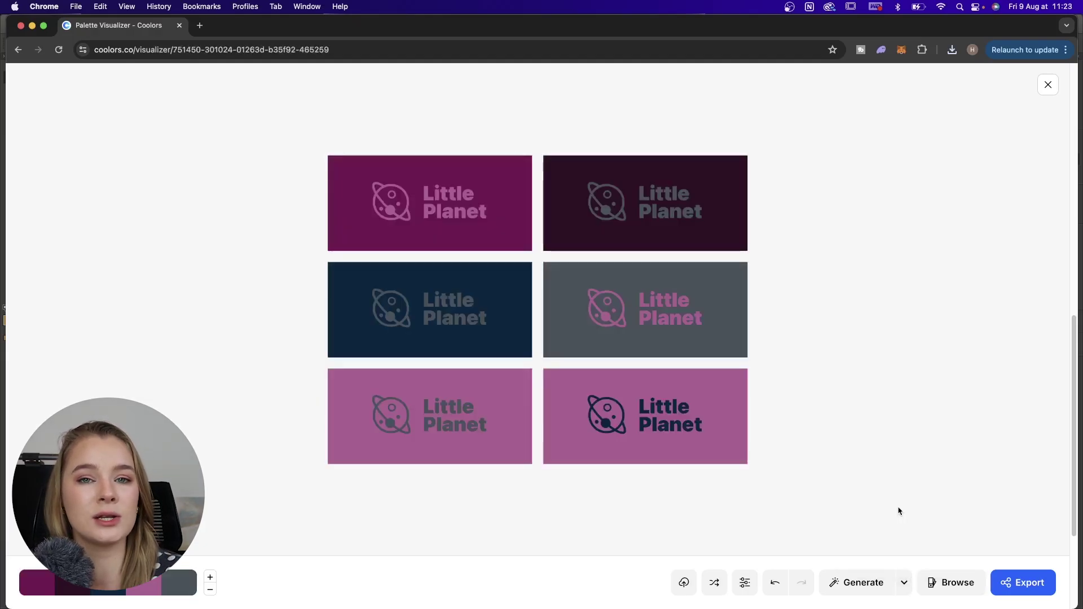
pyautogui.press('space')
pyautogui.press('space')
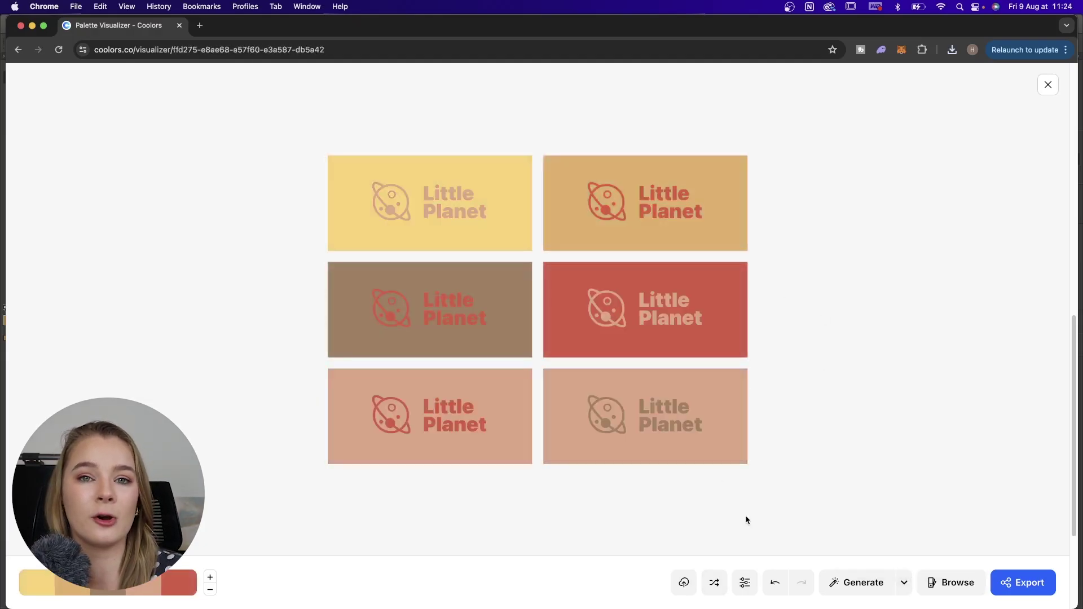
# Open the illustration of the photographer and posing group in the large view and generate several new palettes for it
pyautogui.click(1048, 84)
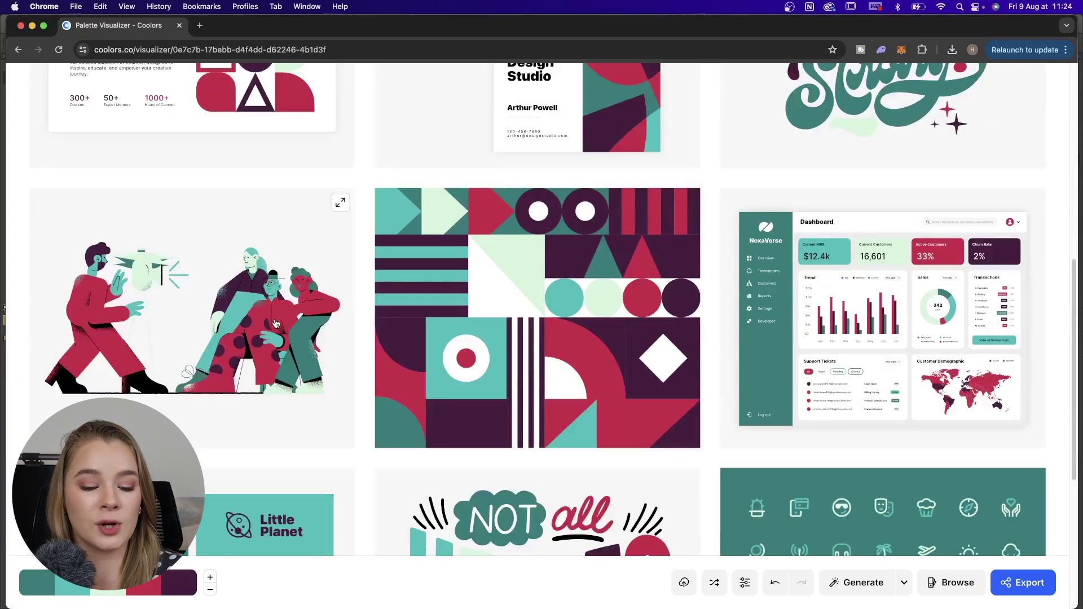
pyautogui.click(287, 299)
pyautogui.click(840, 585)
pyautogui.click(841, 585)
pyautogui.click(840, 585)
pyautogui.click(840, 585)
pyautogui.click(840, 585)
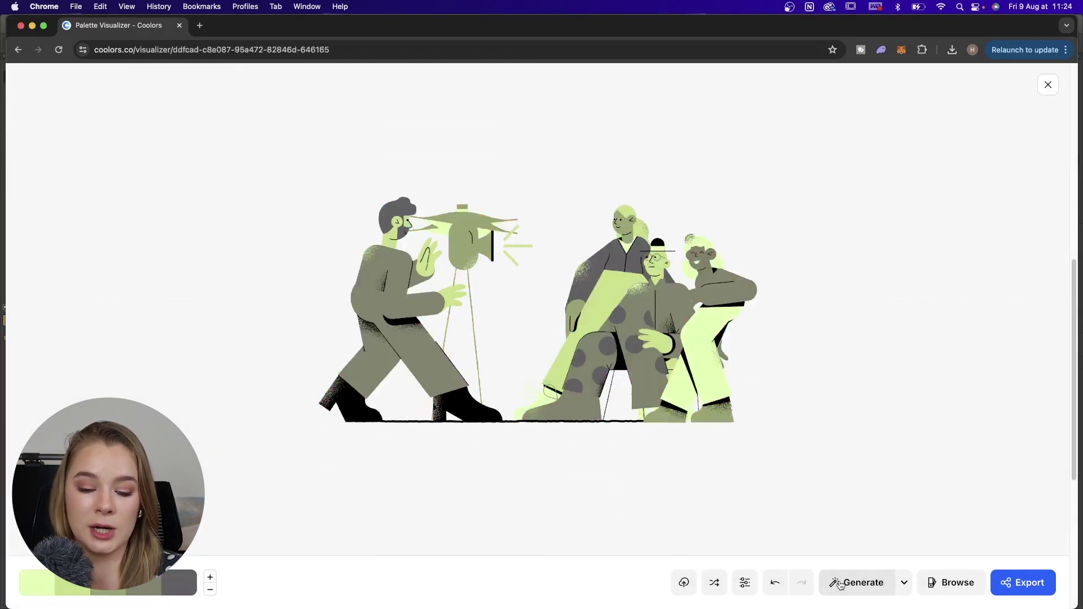
# Undo the last generated palette and shuffle the previous one's colours on the photographer illustration
pyautogui.click(773, 585)
pyautogui.click(716, 577)
pyautogui.click(717, 577)
pyautogui.click(716, 577)
pyautogui.click(717, 577)
pyautogui.click(1046, 84)
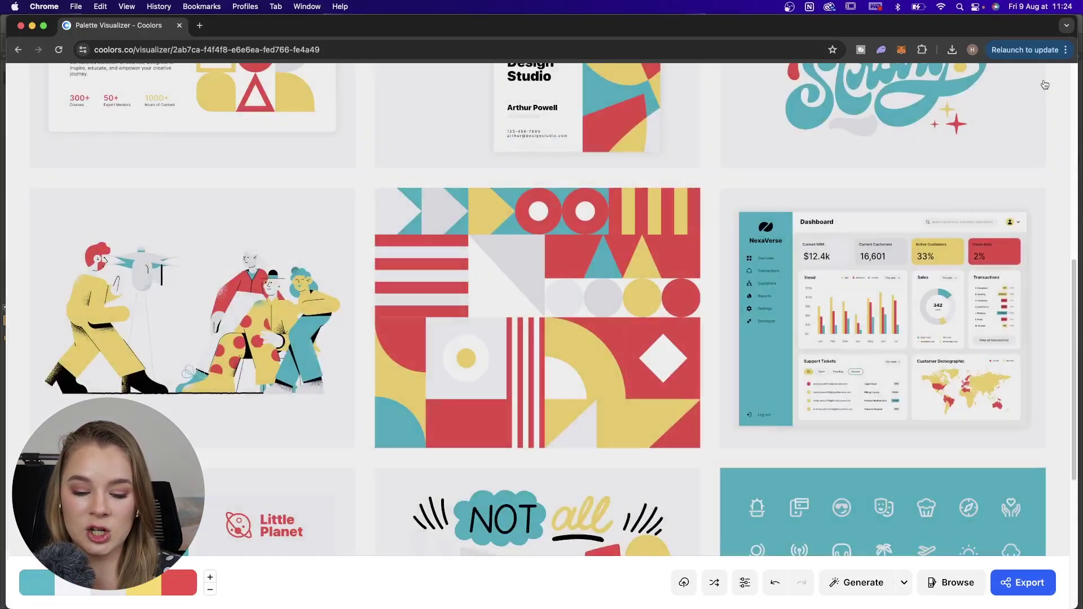
# Open the icon set design in the large view and generate palettes until a red, teal and yellow one is applied
pyautogui.scroll(-5, 925, 150)
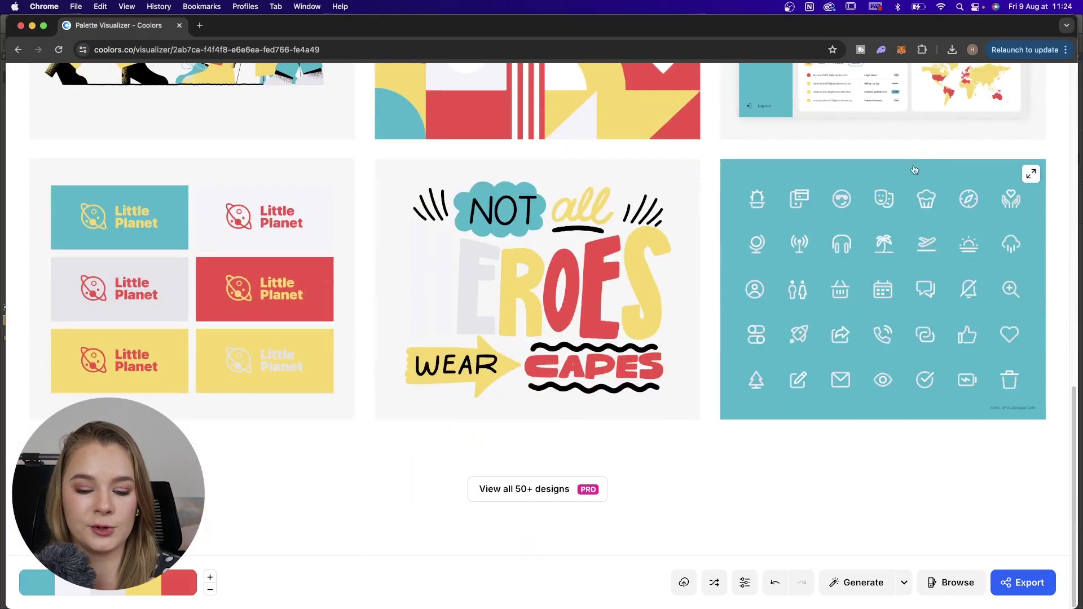
pyautogui.click(862, 232)
pyautogui.press('space')
pyautogui.press('space')
pyautogui.press('space')
pyautogui.press('space')
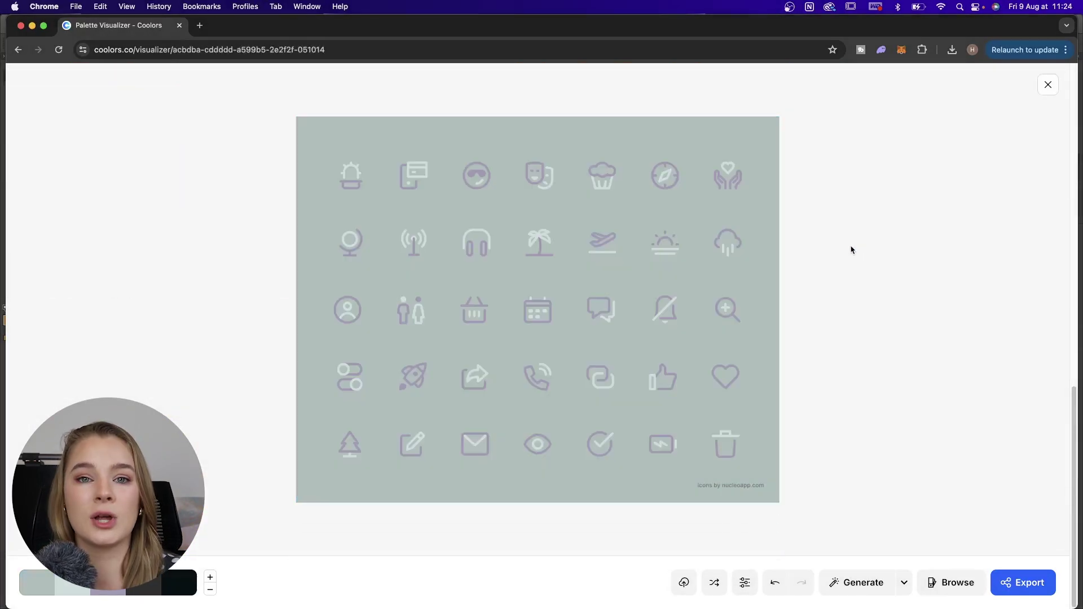
pyautogui.press('space')
pyautogui.press('space')
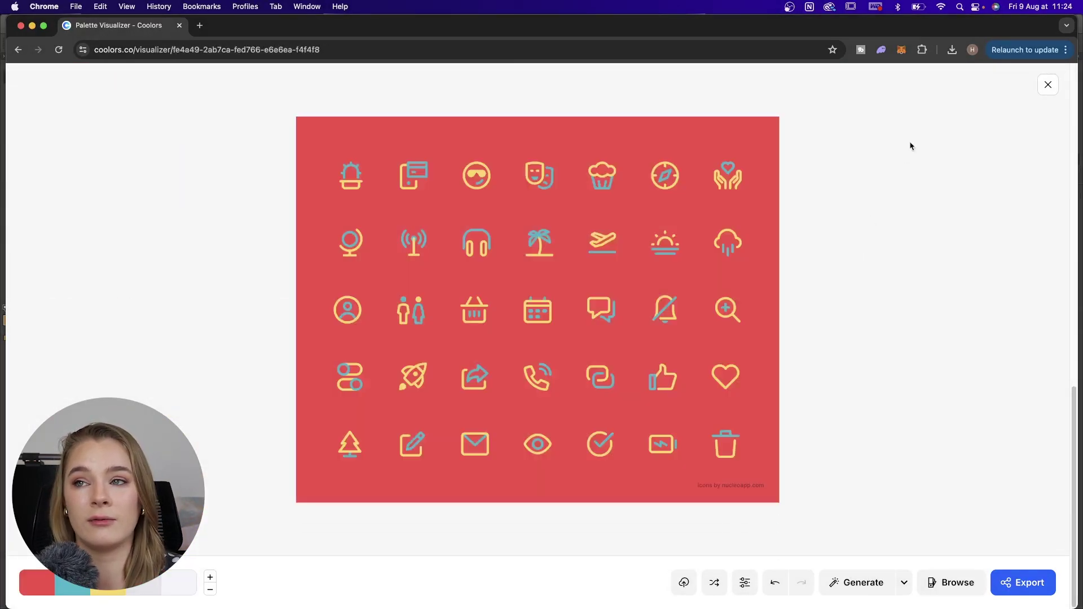
pyautogui.click(1039, 88)
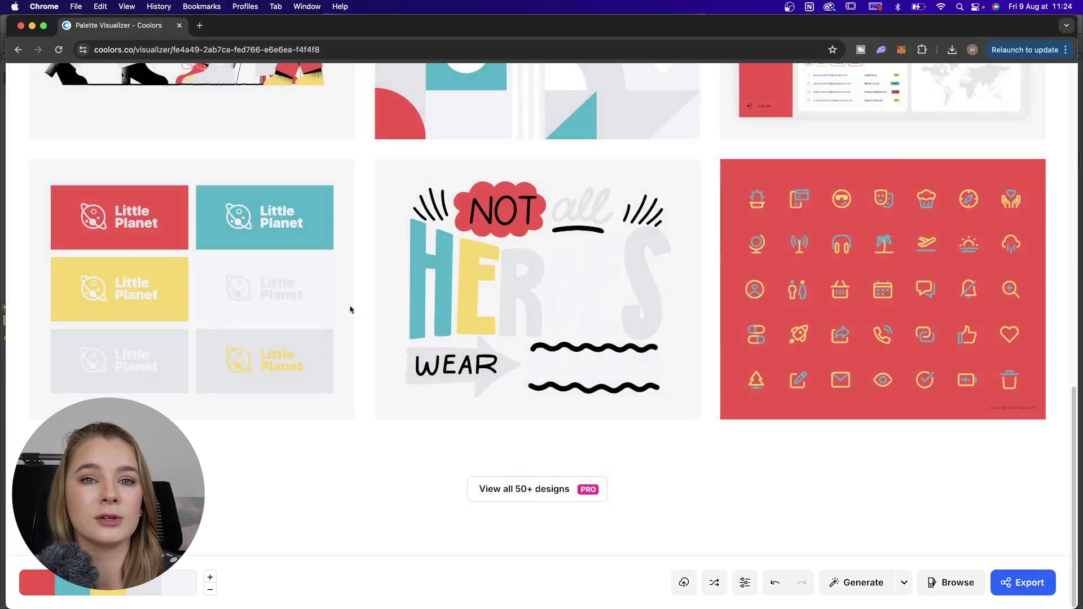
# Open the Stay Strong lettering in the large view and generate palettes until a dark navy, purple, pink and beige one is applied
pyautogui.scroll(10, 435, 268)
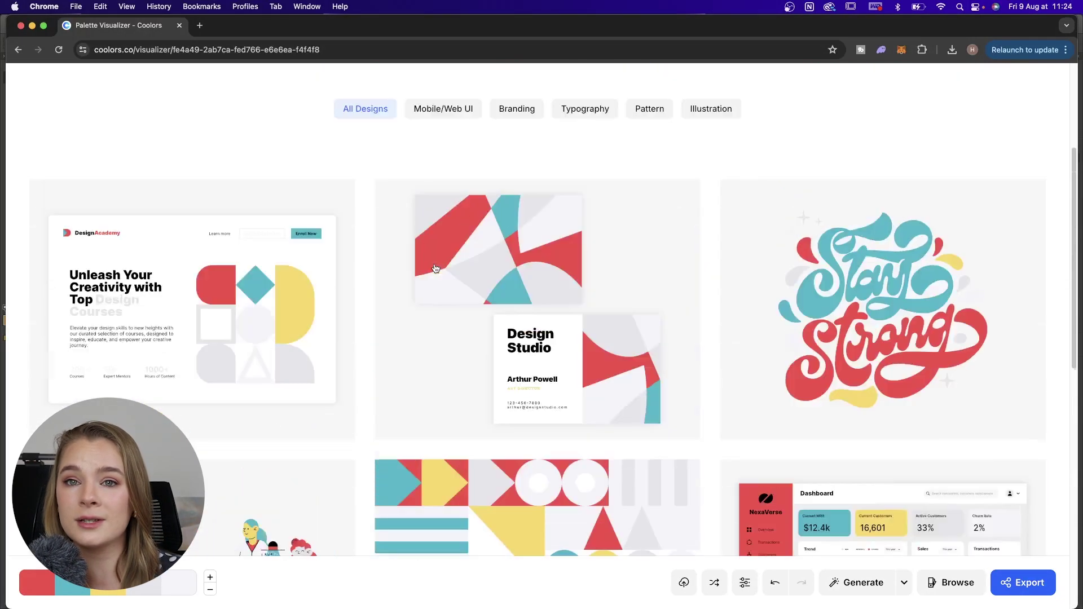
pyautogui.click(859, 289)
pyautogui.press('space')
pyautogui.press('space')
pyautogui.press('space')
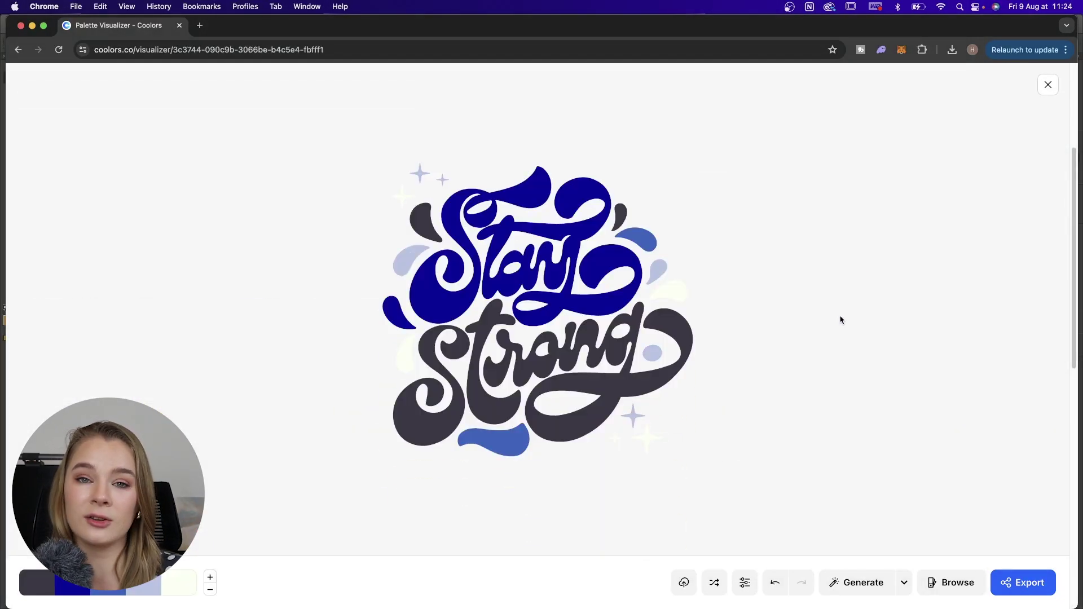
pyautogui.press('space')
pyautogui.press('space')
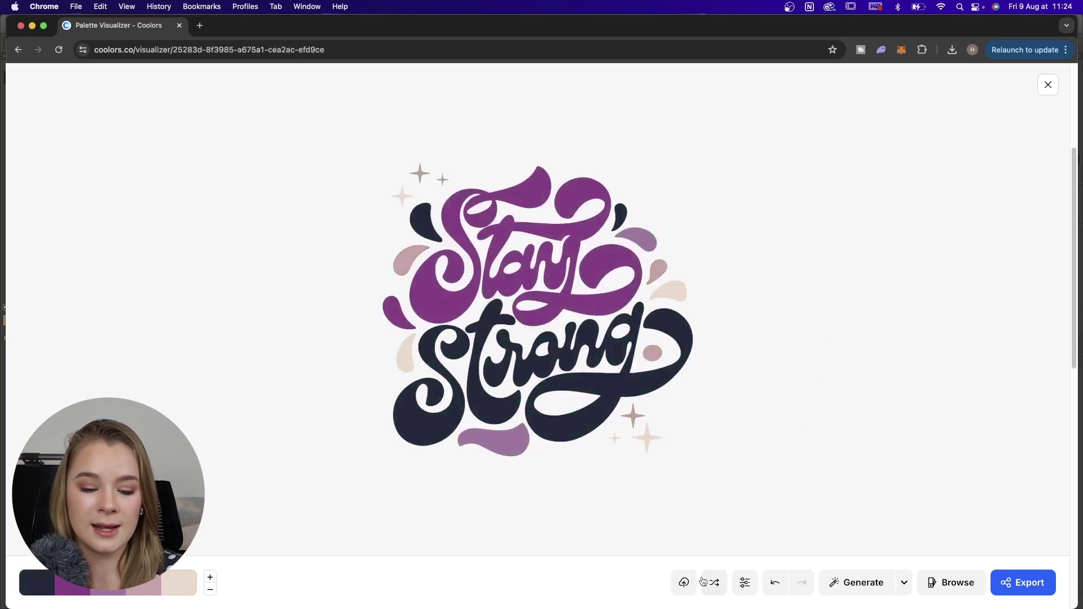
# Shuffle the order of the navy, purple, pink and beige colours on the Stay Strong lettering
pyautogui.click(715, 582)
pyautogui.click(715, 582)
pyautogui.click(715, 582)
# Apply the light blue, teal, navy, yellow and orange palette from the trending palettes to the Stay Strong lettering
pyautogui.click(903, 581)
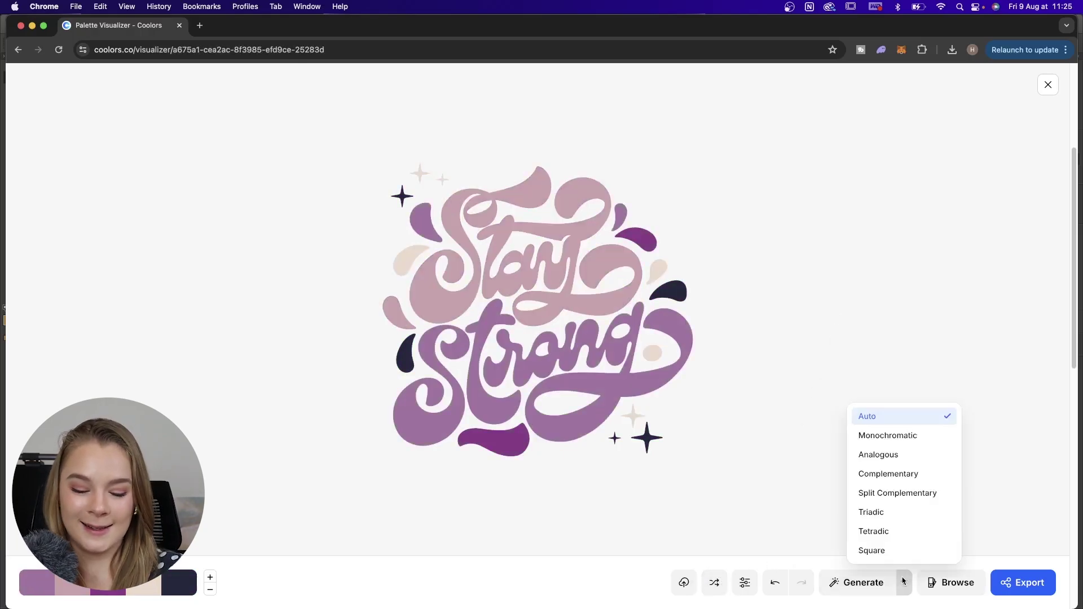
pyautogui.click(949, 583)
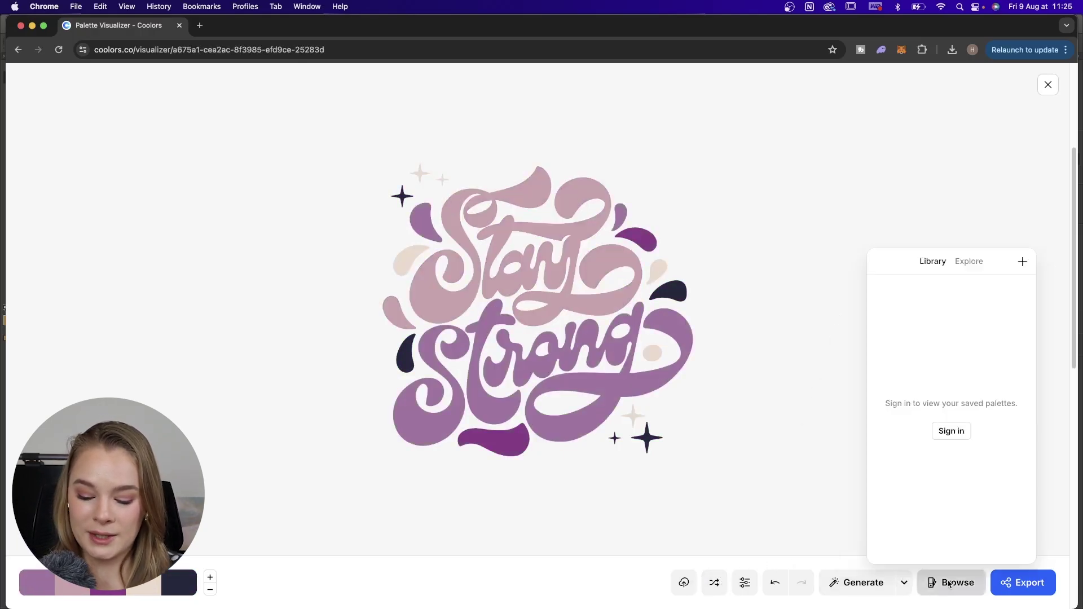
pyautogui.click(966, 261)
pyautogui.click(949, 348)
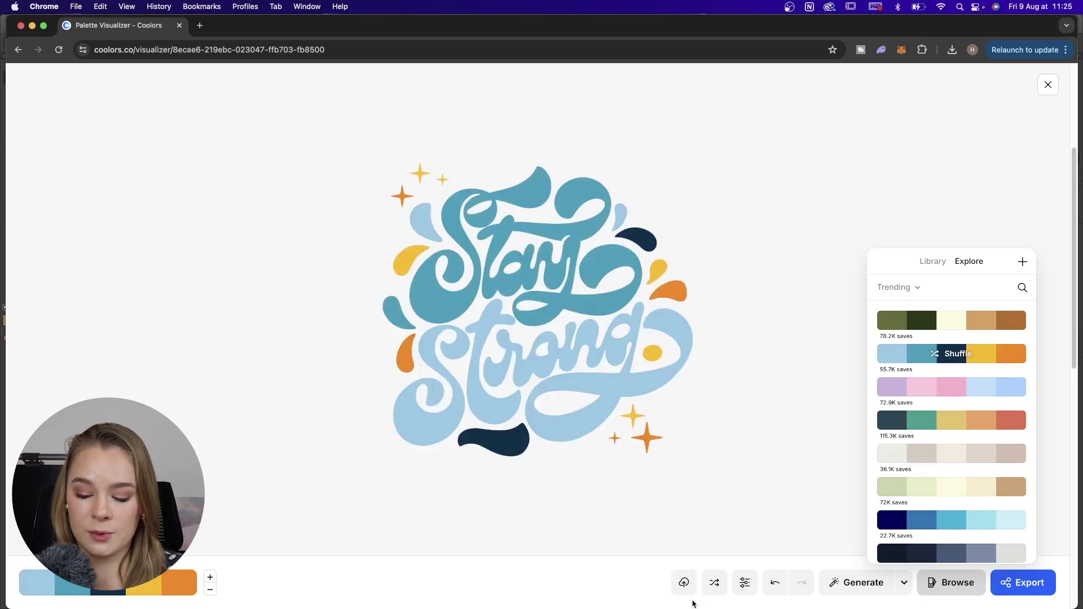
# Shuffle the trending palette on the Stay Strong lettering until Stay is teal and Strong is navy, and leave the large view
pyautogui.click(714, 581)
pyautogui.click(715, 580)
pyautogui.click(714, 581)
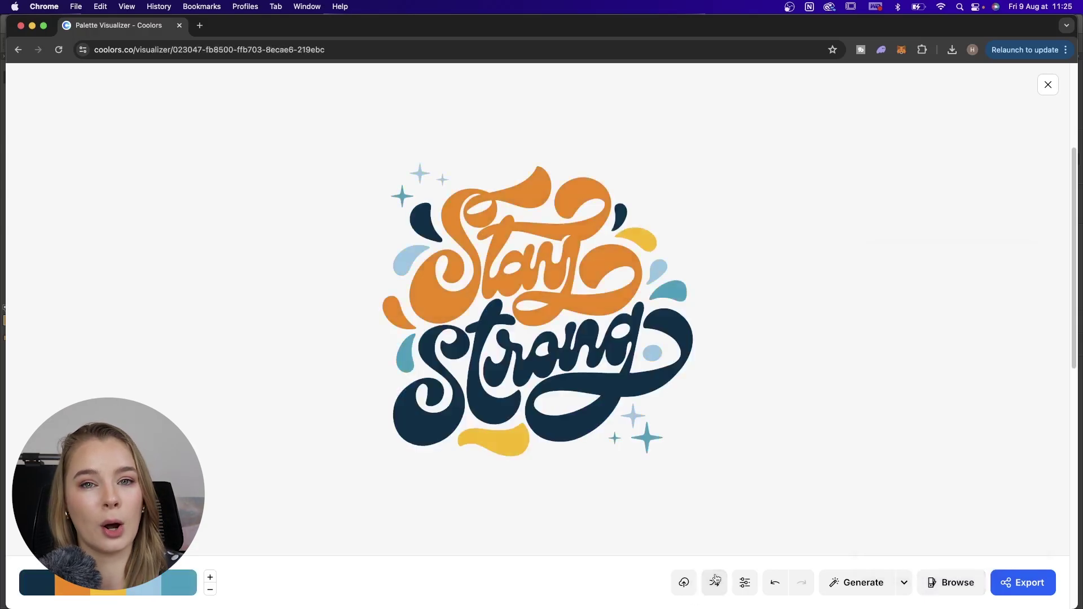
pyautogui.click(715, 581)
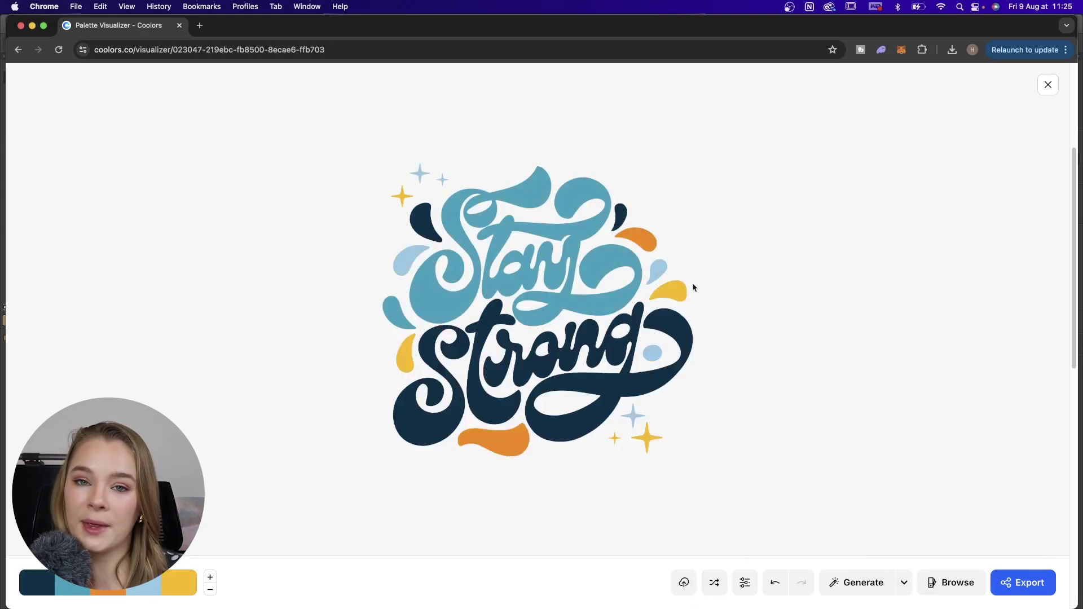
pyautogui.click(1048, 85)
# Look over the recoloured design previews, open the Palette Generator and generate several new palettes
pyautogui.scroll(-10, 757, 333)
pyautogui.scroll(10, 758, 347)
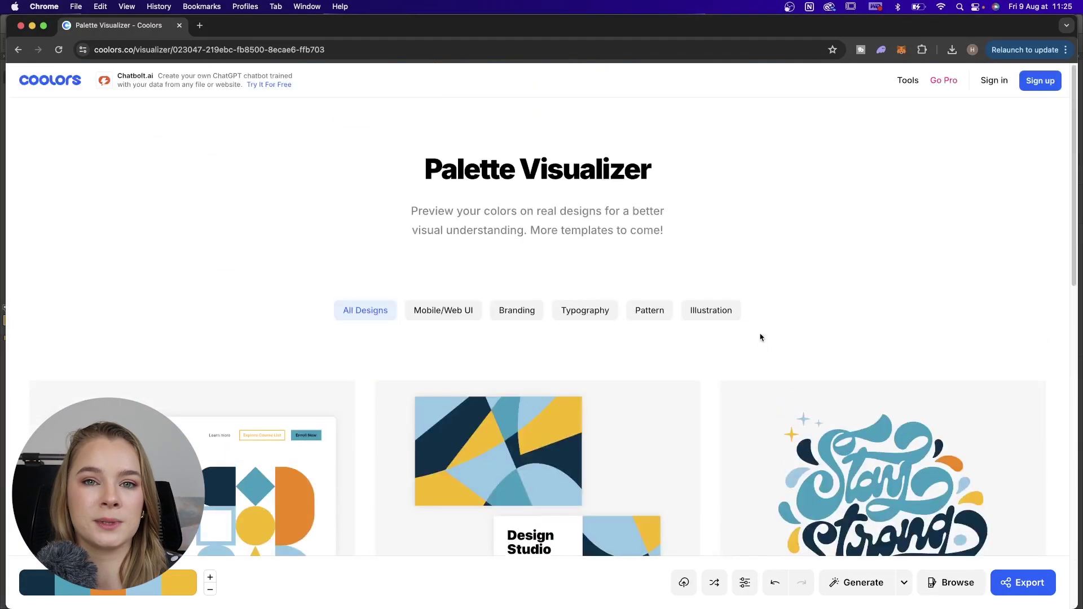
pyautogui.moveTo(899, 79)
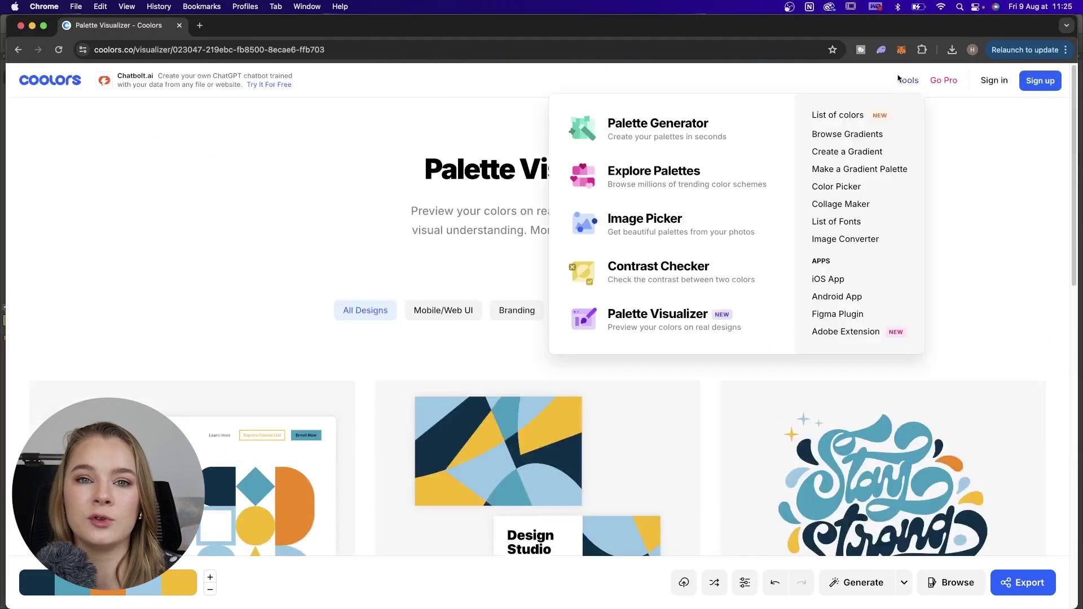
pyautogui.click(693, 142)
pyautogui.press('space')
pyautogui.press('space')
pyautogui.press('space')
pyautogui.press('space')
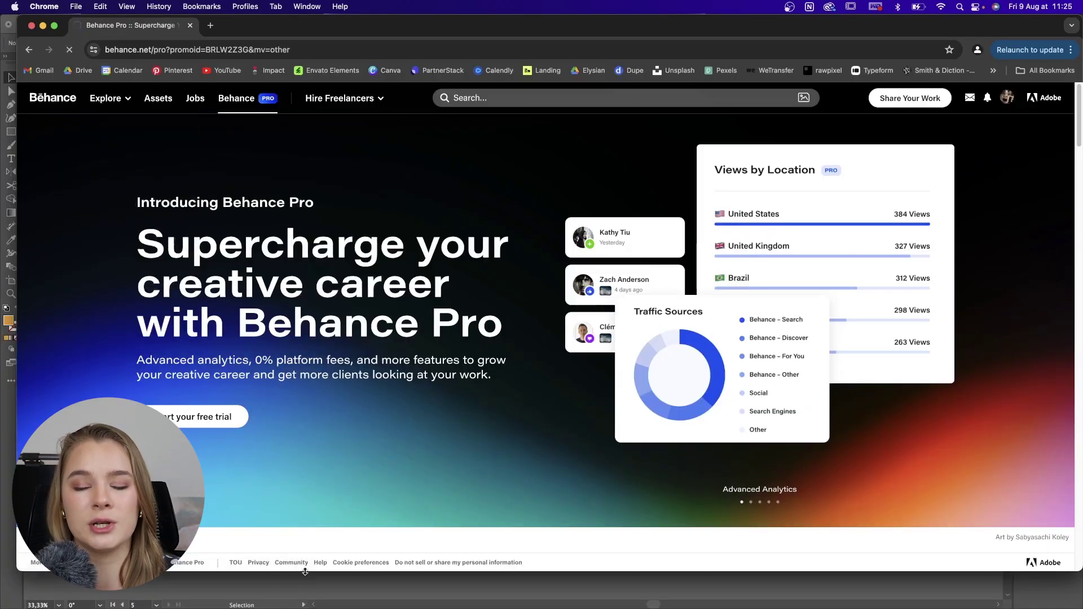
# Go to the Behance project feed and browse it for colour inspiration
pyautogui.scroll(-2, 505, 479)
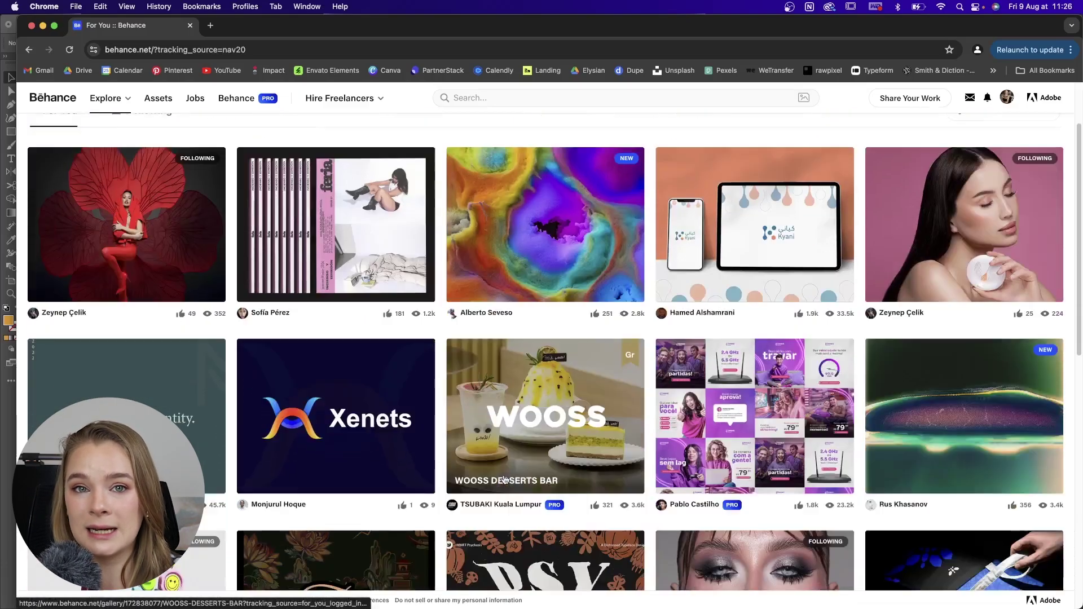
pyautogui.scroll(-5, 504, 479)
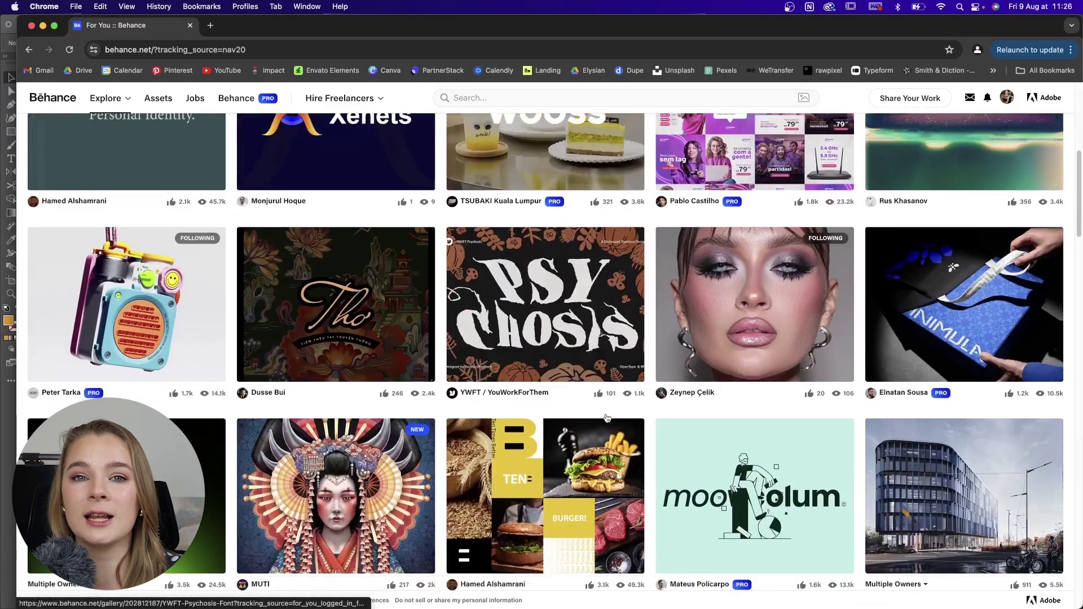
pyautogui.scroll(-1, 733, 445)
pyautogui.scroll(-2, 791, 453)
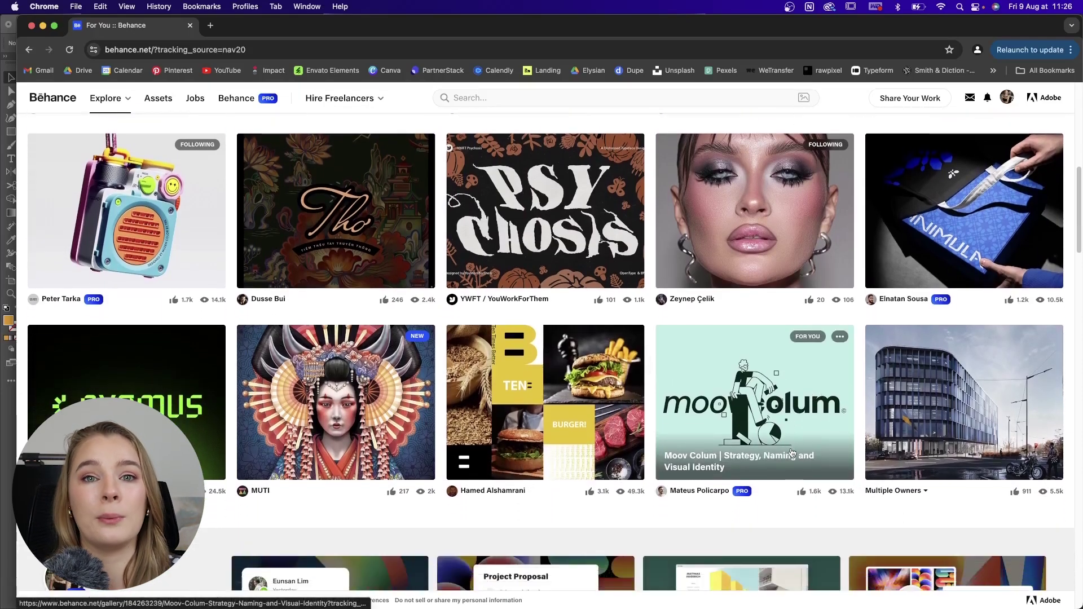
pyautogui.scroll(-3, 791, 453)
pyautogui.scroll(-6, 730, 381)
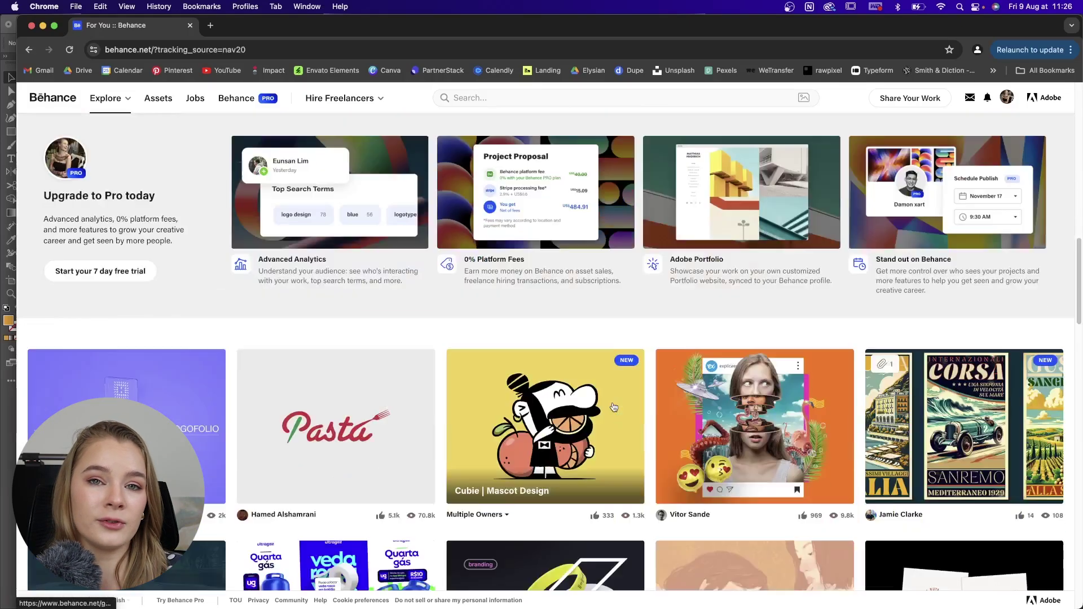
pyautogui.scroll(-1, 616, 411)
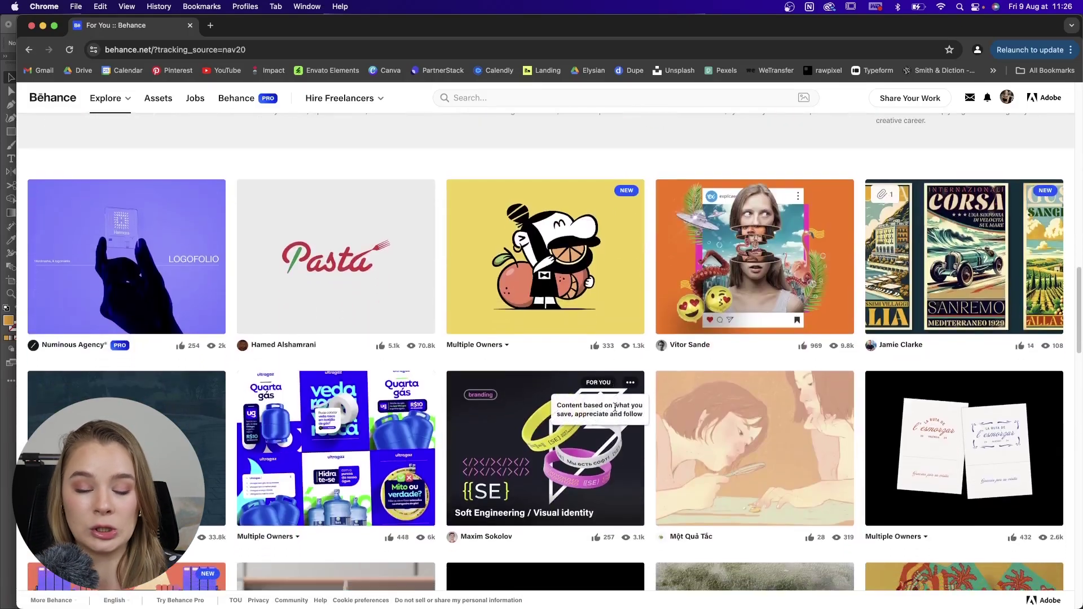
# Open the Cubie Mascot Design project and look through its character sketches and fruit illustrations
pyautogui.click(567, 257)
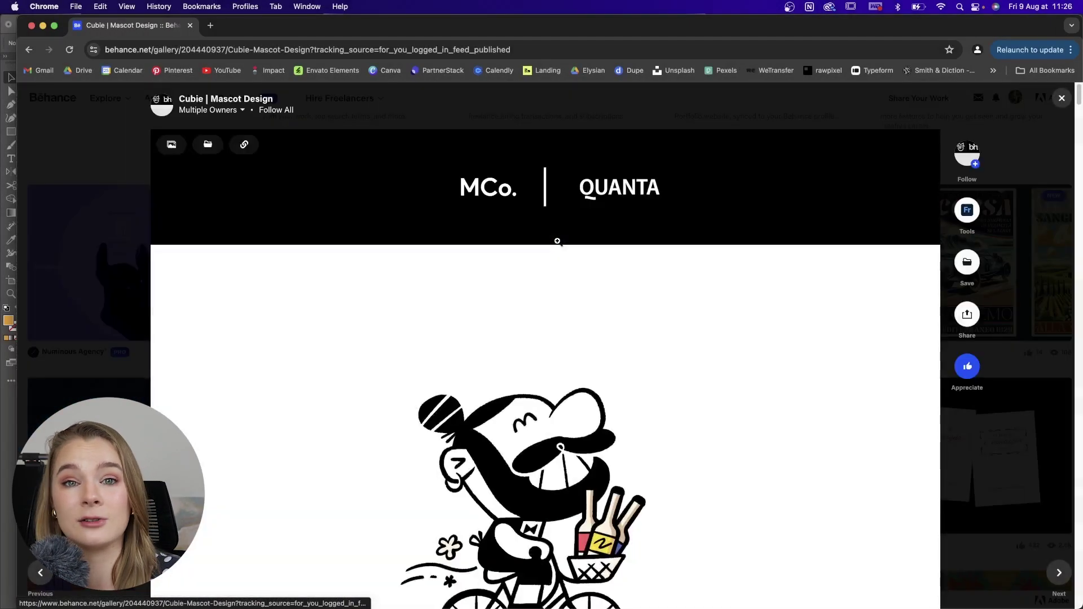
pyautogui.scroll(-10, 738, 415)
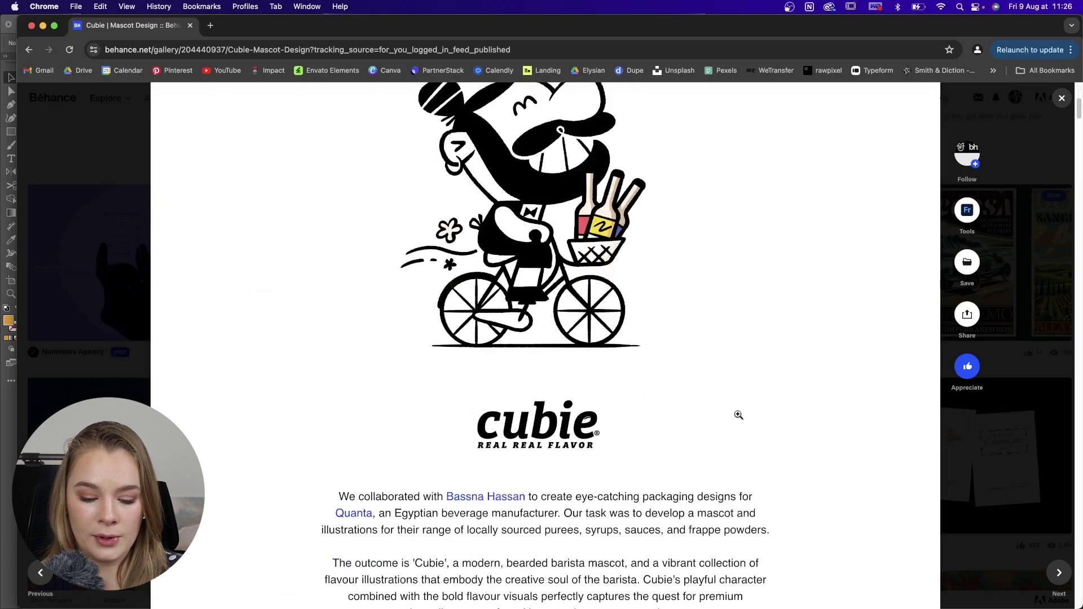
pyautogui.scroll(-10, 739, 415)
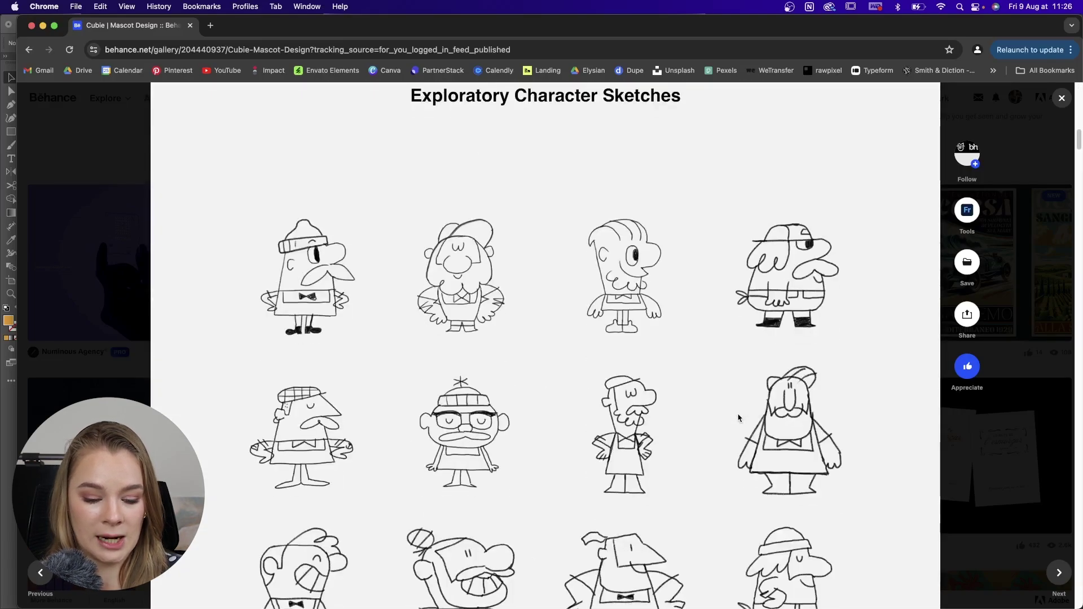
pyautogui.scroll(-10, 738, 415)
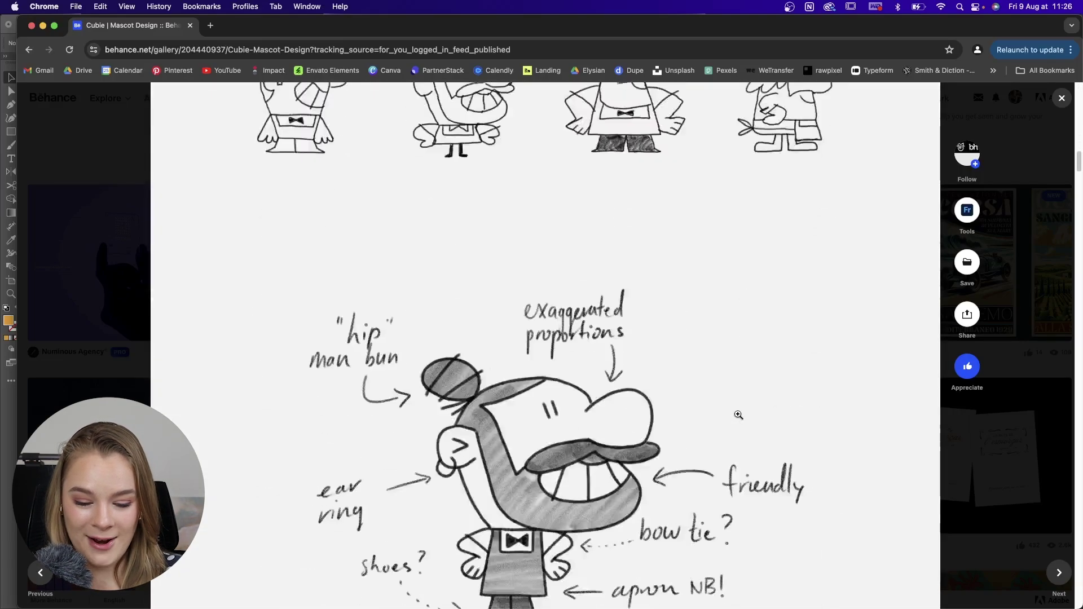
pyautogui.scroll(-8, 738, 415)
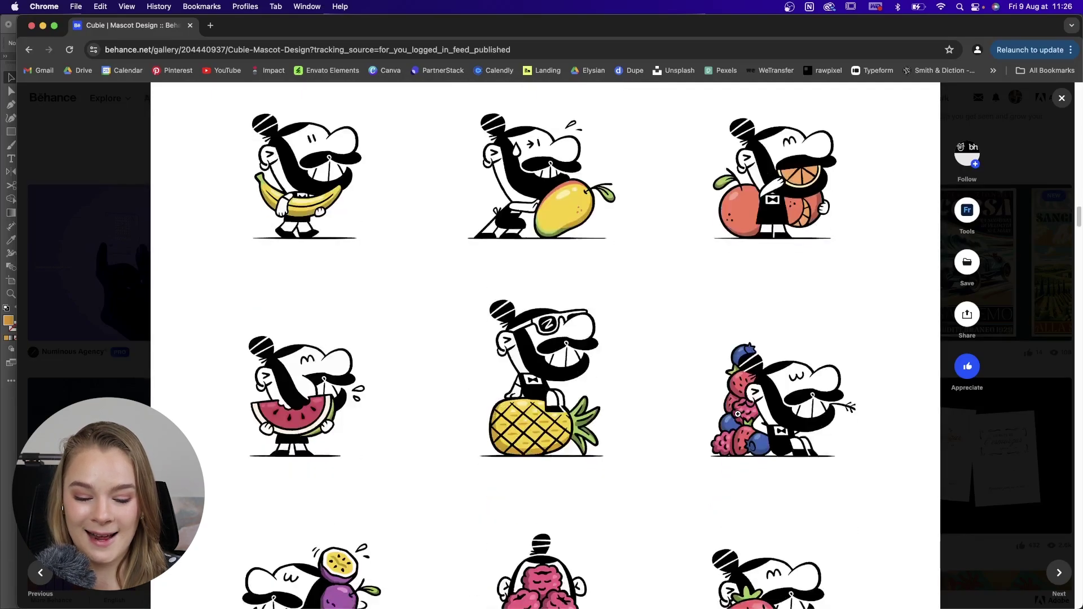
pyautogui.scroll(-12, 860, 537)
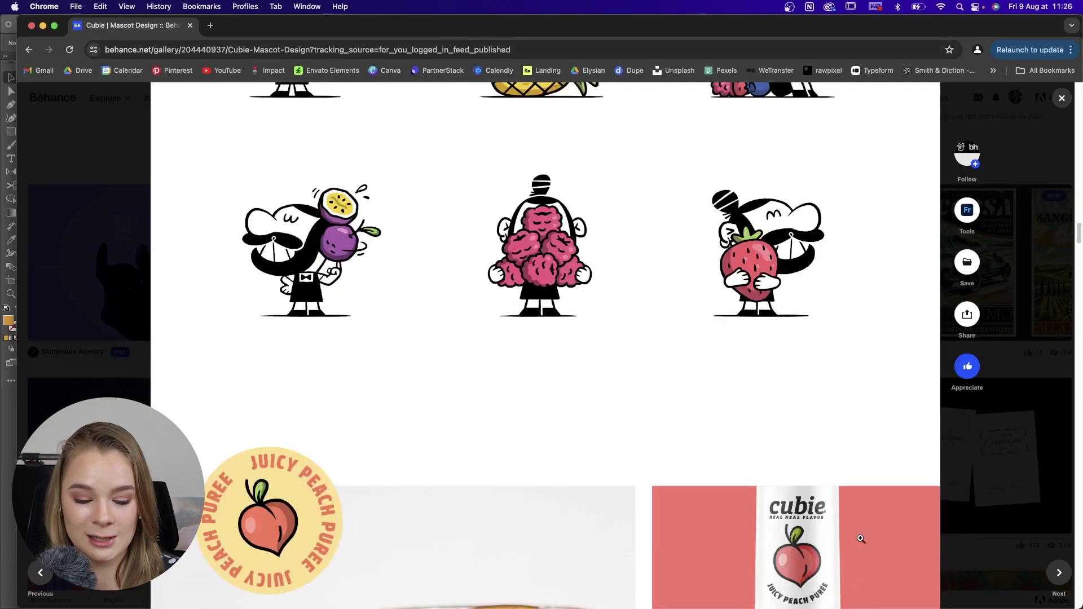
# Look over the Cubie packaging and flavour artwork, ending at the grid of fruit mascot illustrations
pyautogui.scroll(-10, 859, 538)
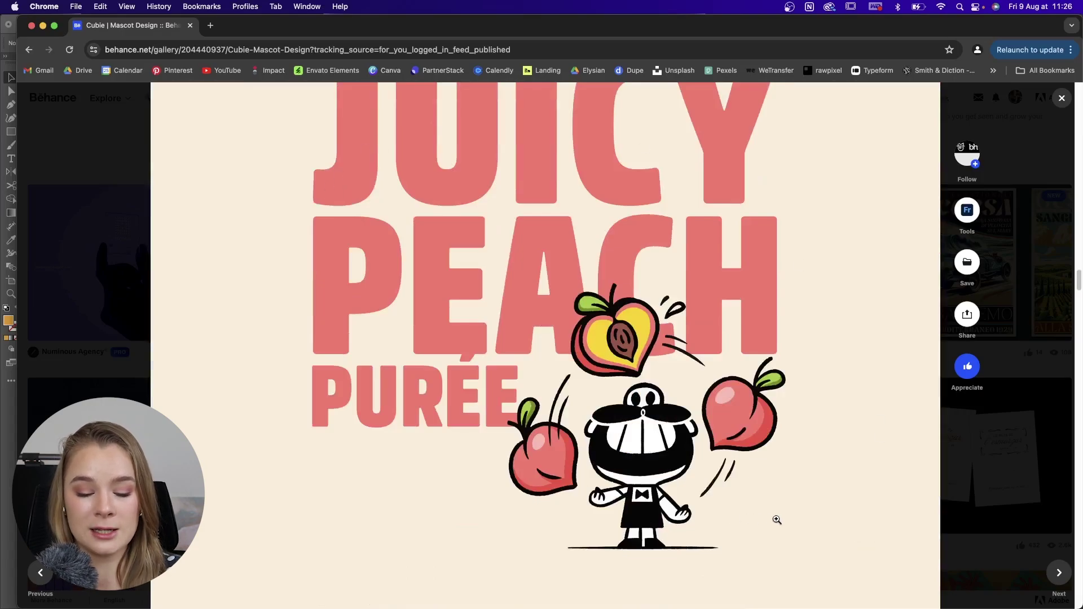
pyautogui.scroll(-15, 776, 519)
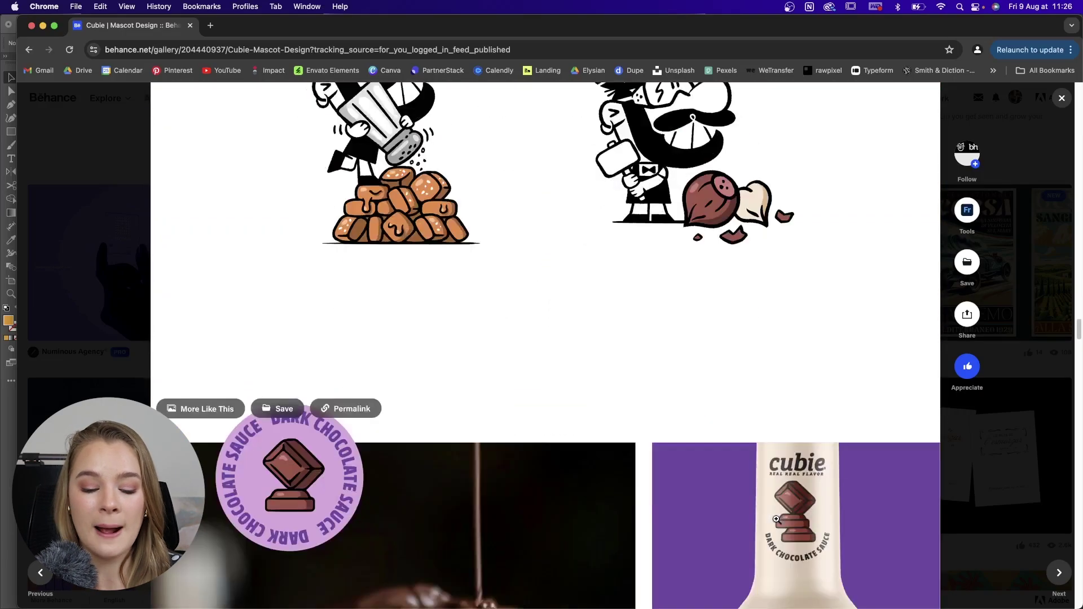
pyautogui.scroll(-15, 777, 520)
pyautogui.scroll(-15, 777, 519)
pyautogui.scroll(-5, 777, 519)
pyautogui.scroll(20, 777, 519)
pyautogui.scroll(20, 776, 519)
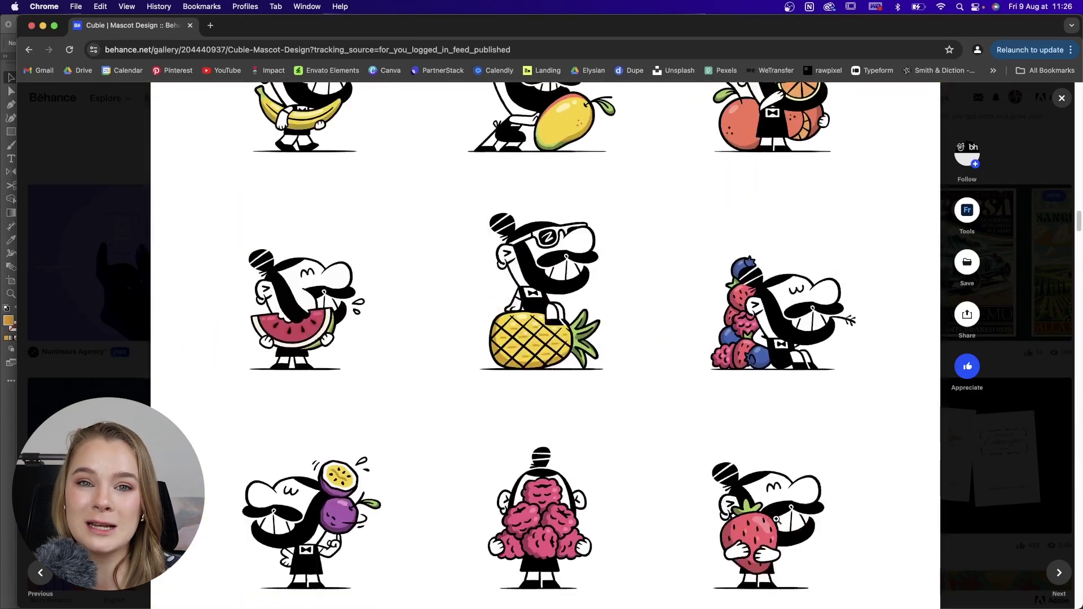
pyautogui.scroll(2, 776, 519)
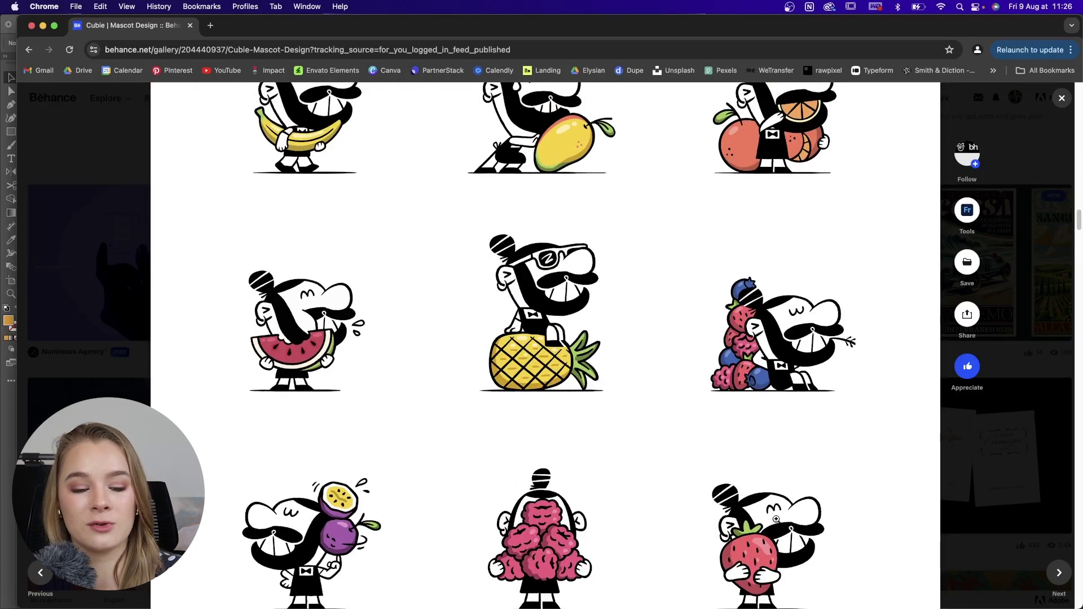
# Capture the fruit mascot illustrations as a screenshot and place it, scaled down, on the empty artboard in Illustrator
pyautogui.moveTo(200, 90); pyautogui.dragTo(897, 607)
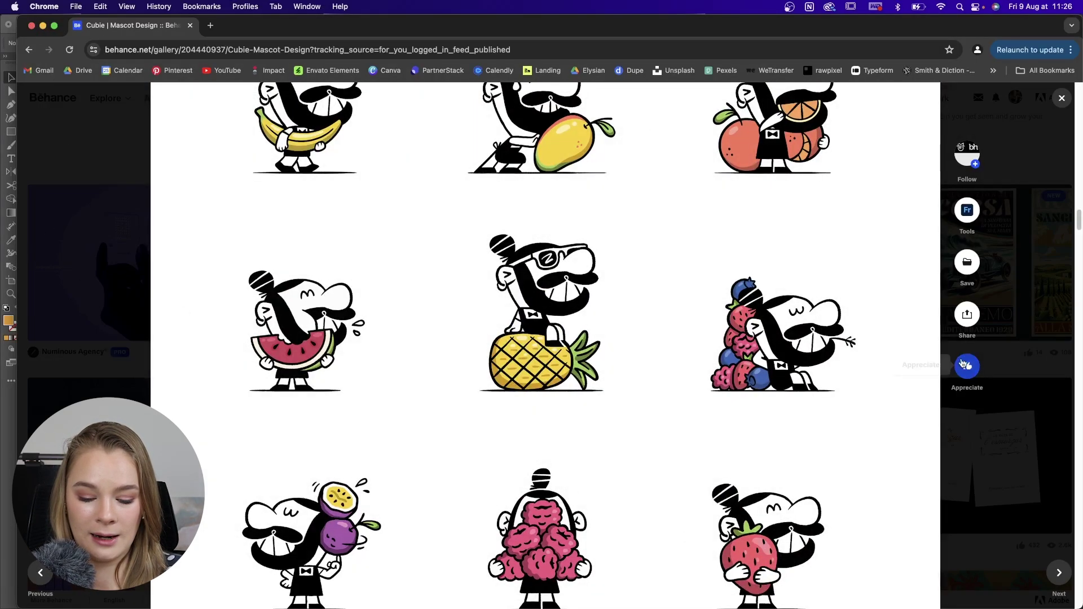
pyautogui.scroll(20, 771, 237)
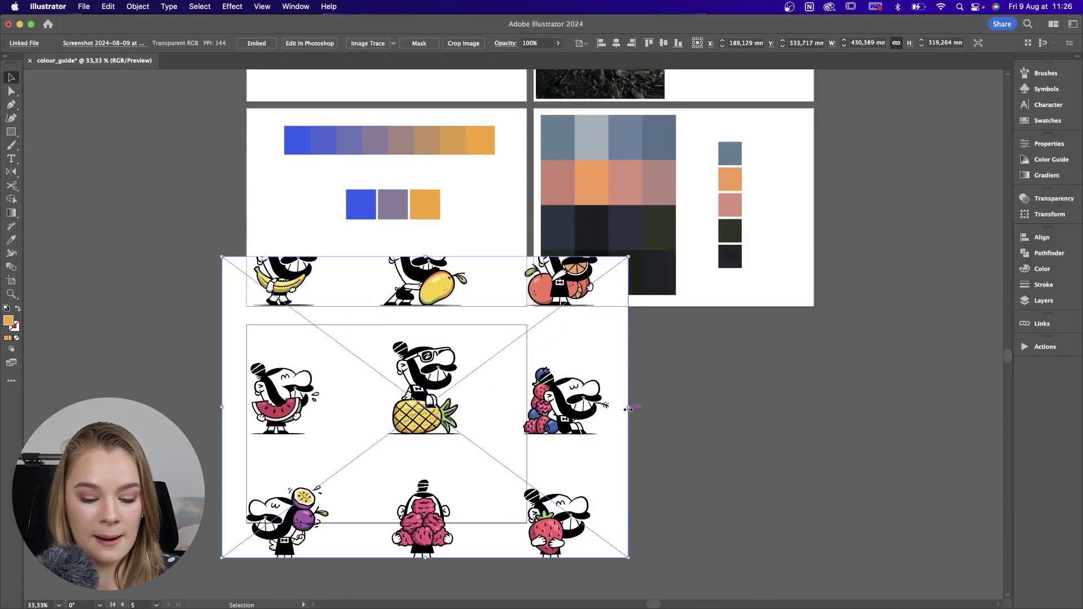
pyautogui.moveTo(624, 405); pyautogui.dragTo(387, 413)
pyautogui.moveTo(352, 407); pyautogui.dragTo(394, 424)
# Copy the column of five palette squares from the artboard above to beside the mascot image
pyautogui.click(732, 158)
pyautogui.moveTo(737, 237); pyautogui.dragTo(462, 460)
pyautogui.press('super+equal')
pyautogui.press('super+equal')
pyautogui.press('super+equal')
pyautogui.moveTo(470, 421); pyautogui.dragTo(698, 425)
pyautogui.click(863, 280)
# Fill all five copied squares with black sampled from the mascot artwork, then recolour the first with the mango's yellow
pyautogui.moveTo(681, 150); pyautogui.dragTo(747, 493)
pyautogui.press('i')
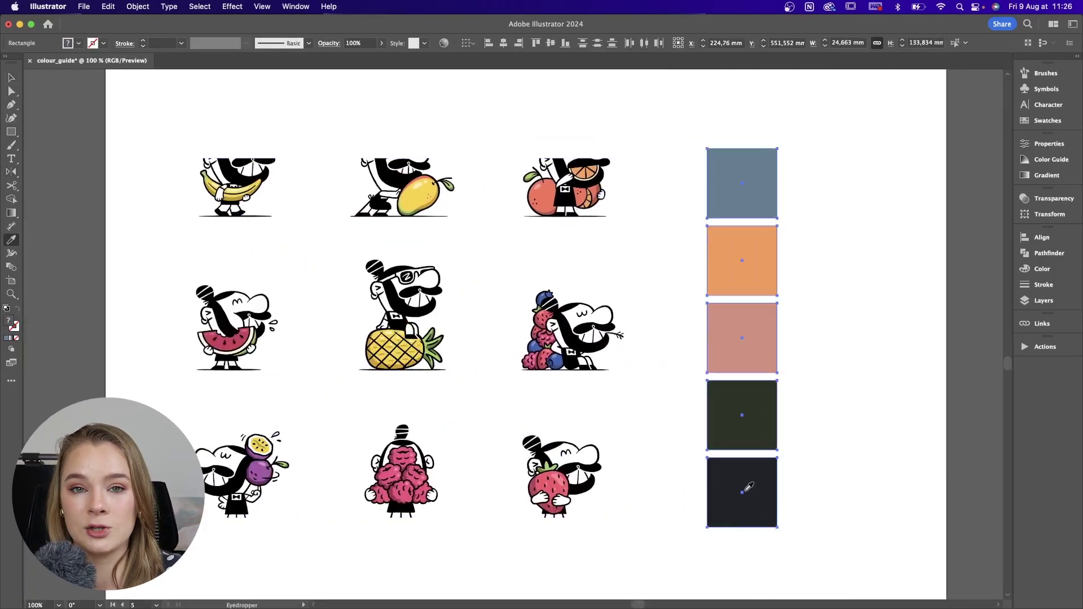
pyautogui.click(556, 469)
pyautogui.press('v')
pyautogui.click(677, 316)
pyautogui.click(740, 178)
pyautogui.press('i')
pyautogui.click(420, 195)
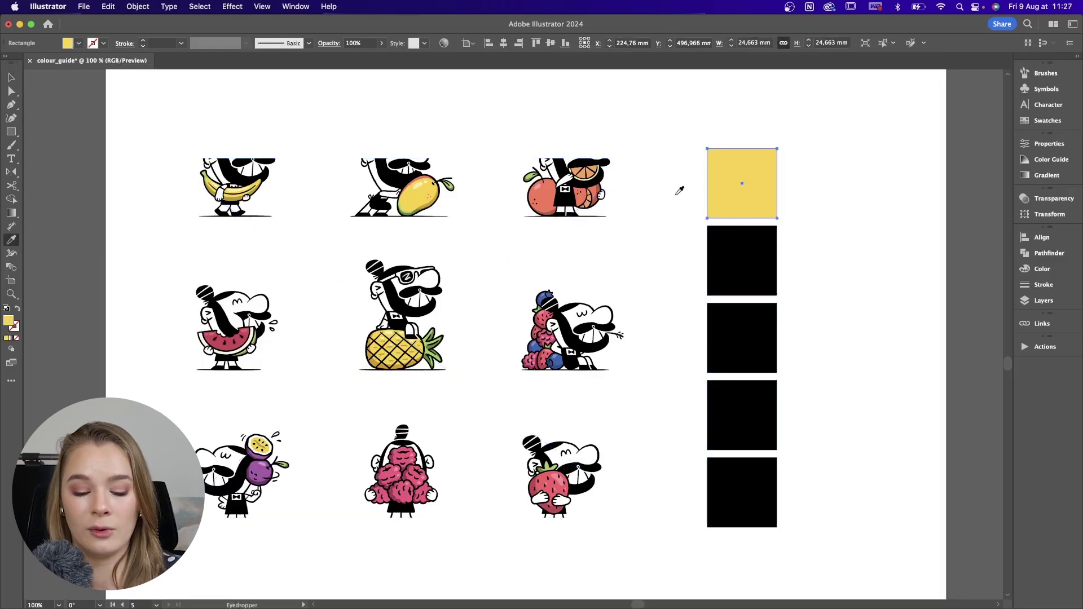
# Recolour the remaining four squares with the orange's coral, blueberry blue, raspberry pink and passion fruit purple using the Eyedropper
pyautogui.click(726, 262)
pyautogui.press('i')
pyautogui.click(548, 193)
pyautogui.click(555, 361)
pyautogui.keyDown('super'); pyautogui.click(734, 417); pyautogui.keyUp('super')
pyautogui.click(408, 490)
pyautogui.keyDown('super'); pyautogui.click(754, 491); pyautogui.keyUp('super')
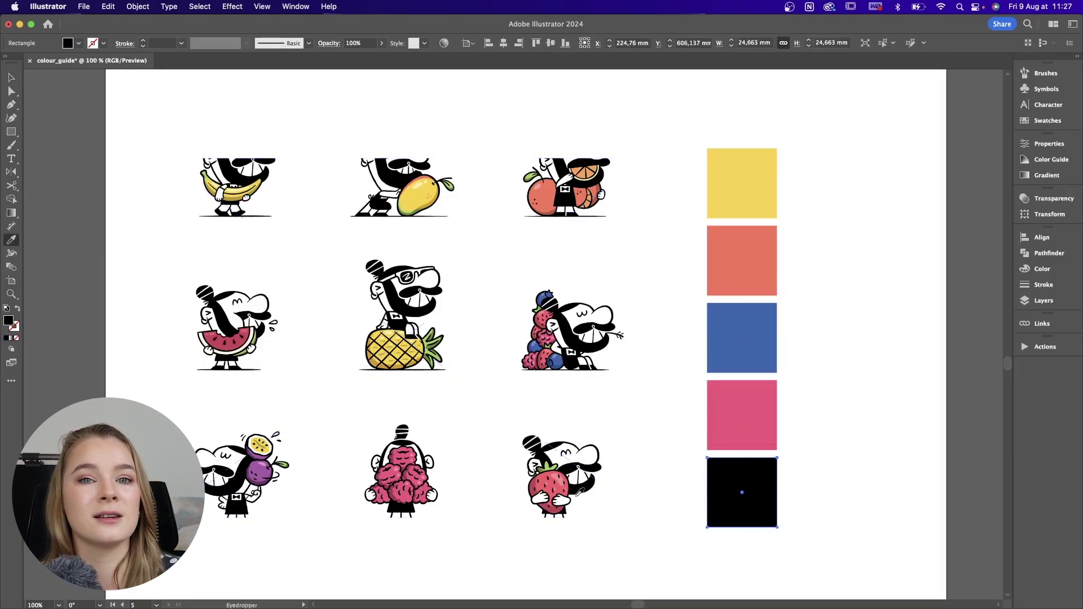
pyautogui.click(258, 472)
pyautogui.keyDown('super'); pyautogui.click(914, 416); pyautogui.keyUp('super')
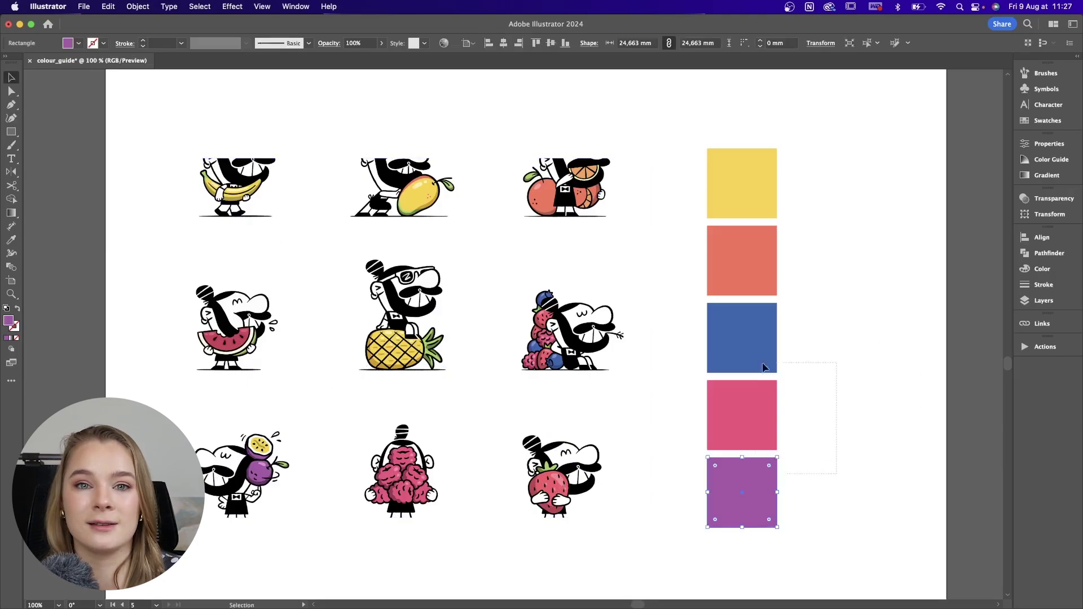
# Duplicate the blue, pink and purple squares as a second column and fill its bottom square with the mascot's black
pyautogui.moveTo(788, 415); pyautogui.dragTo(753, 349)
pyautogui.moveTo(739, 343); pyautogui.dragTo(817, 344)
pyautogui.keyDown('super'); pyautogui.click(902, 406); pyautogui.keyUp('super')
pyautogui.keyDown('super'); pyautogui.click(820, 490); pyautogui.keyUp('super')
pyautogui.click(583, 488)
# Add a pale yellow square beside the yellow one and a lilac square beside the pink one, sampling the mascot image
pyautogui.keyDown('super'); pyautogui.click(827, 426); pyautogui.keyUp('super')
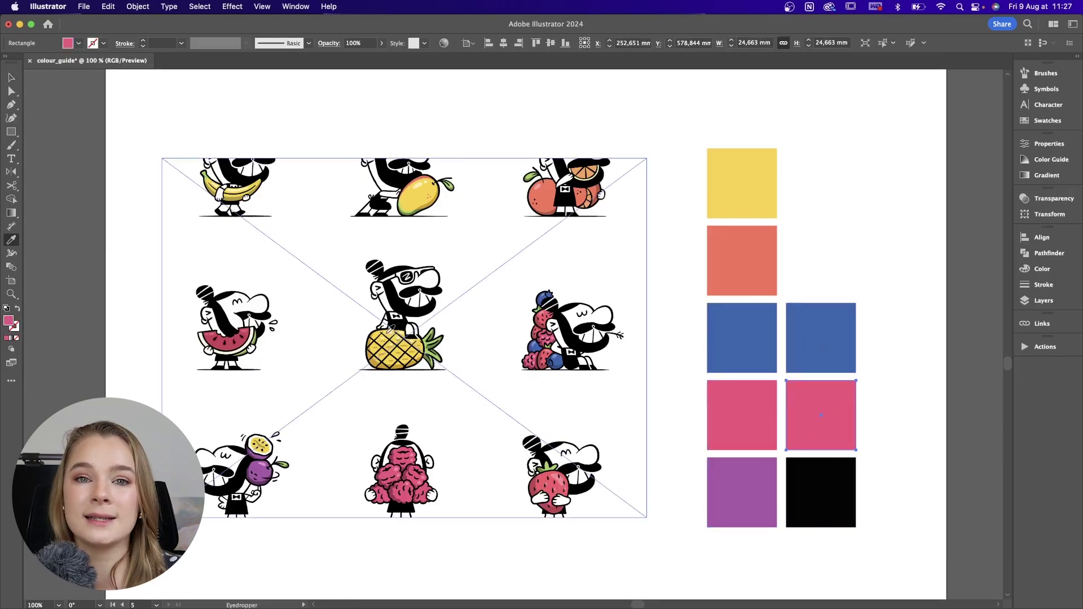
pyautogui.click(391, 330)
pyautogui.moveTo(829, 426); pyautogui.dragTo(829, 228)
pyautogui.moveTo(834, 349); pyautogui.dragTo(834, 425)
pyautogui.press('i')
pyautogui.click(267, 458)
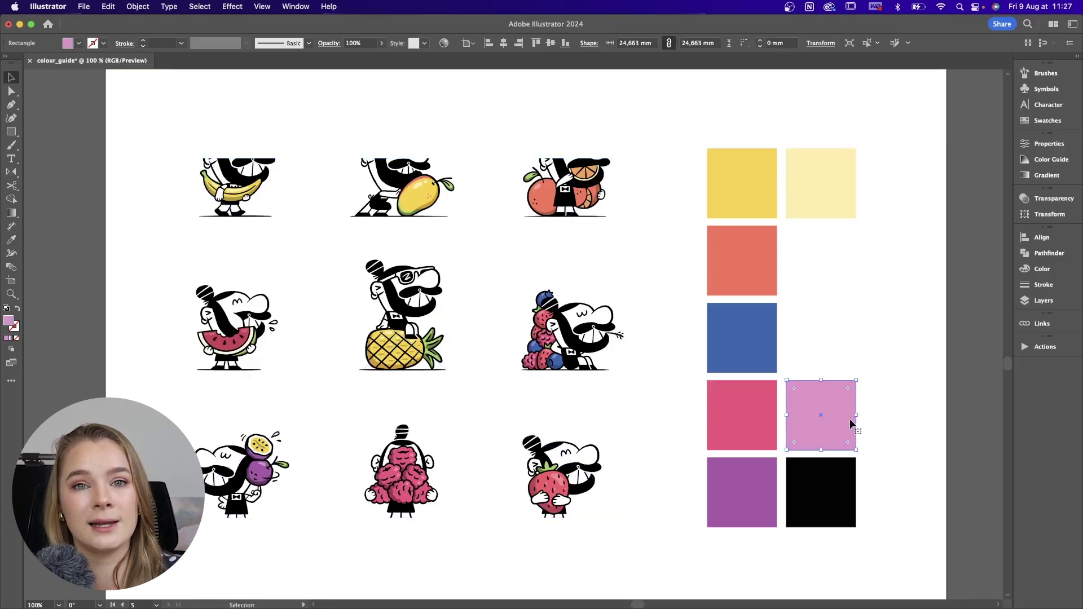
# Complete the second column with a light blue square sampled from the blueberries and a crimson square sampled from the watermelon
pyautogui.press('i')
pyautogui.moveTo(845, 346); pyautogui.dragTo(808, 262)
pyautogui.click(555, 357)
pyautogui.press('v')
pyautogui.click(235, 345)
pyautogui.press('v')
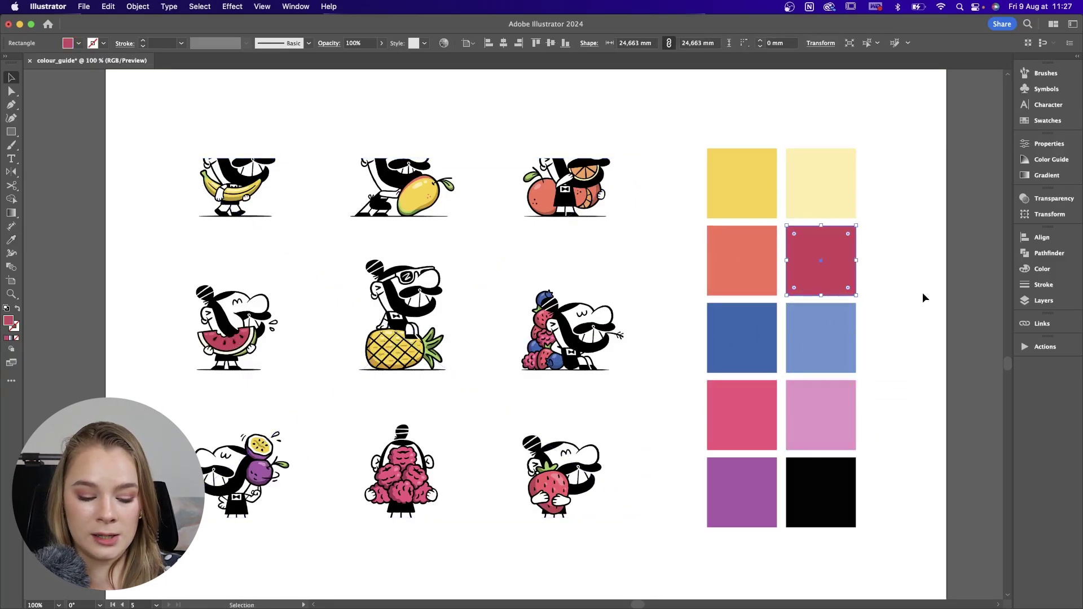
pyautogui.click(917, 303)
pyautogui.hscroll(1, 918, 303)
# Switch to Chrome, return to the Behance feed and open the A Few Pieces project
pyautogui.press('super+Tab')
pyautogui.click(32, 51)
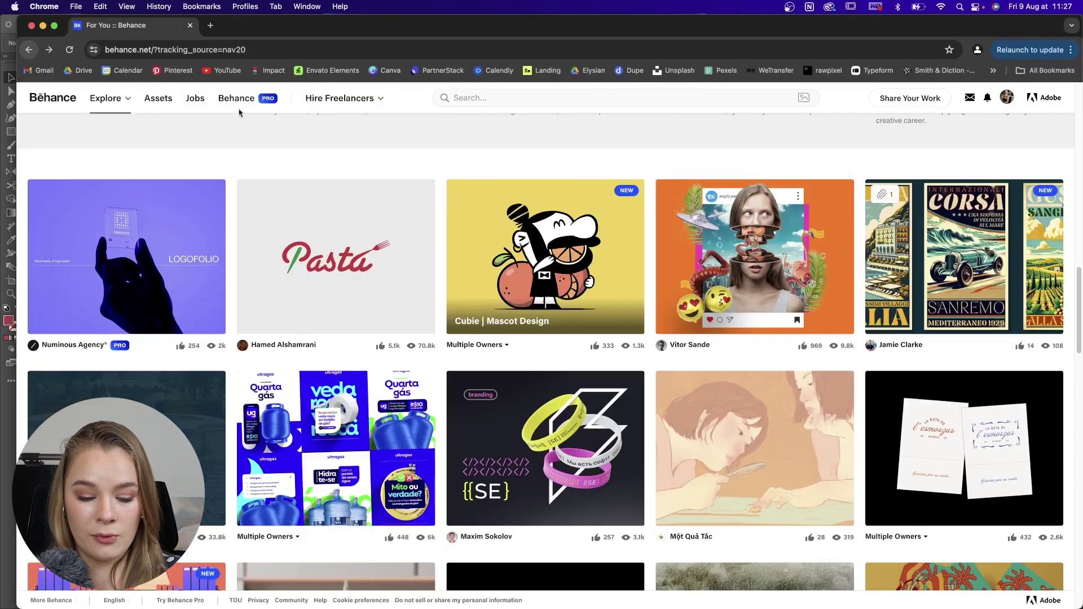
pyautogui.scroll(-10, 522, 361)
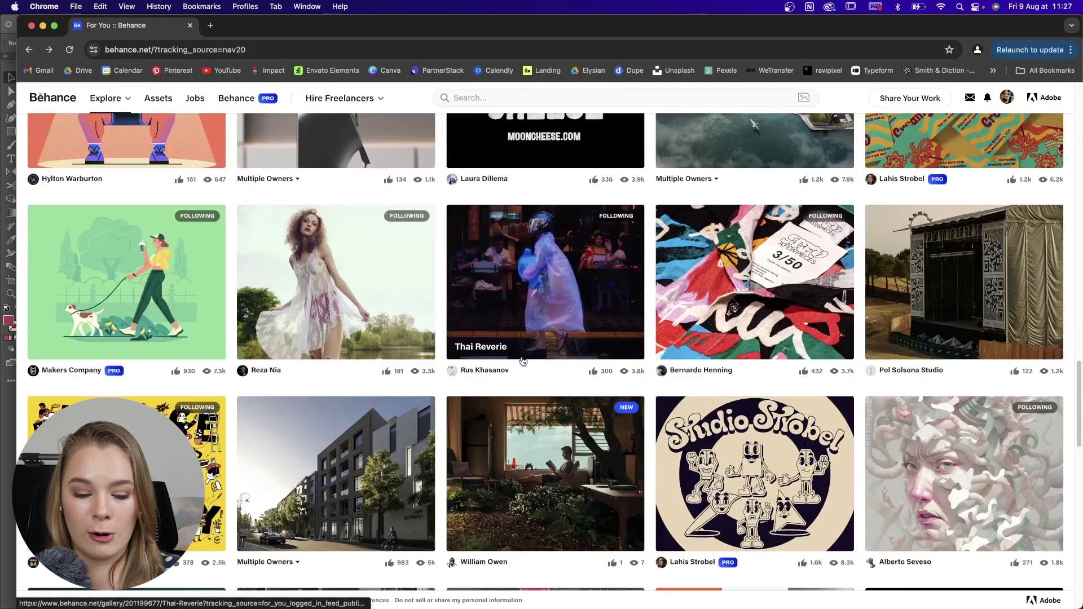
pyautogui.scroll(3, 523, 361)
pyautogui.click(746, 480)
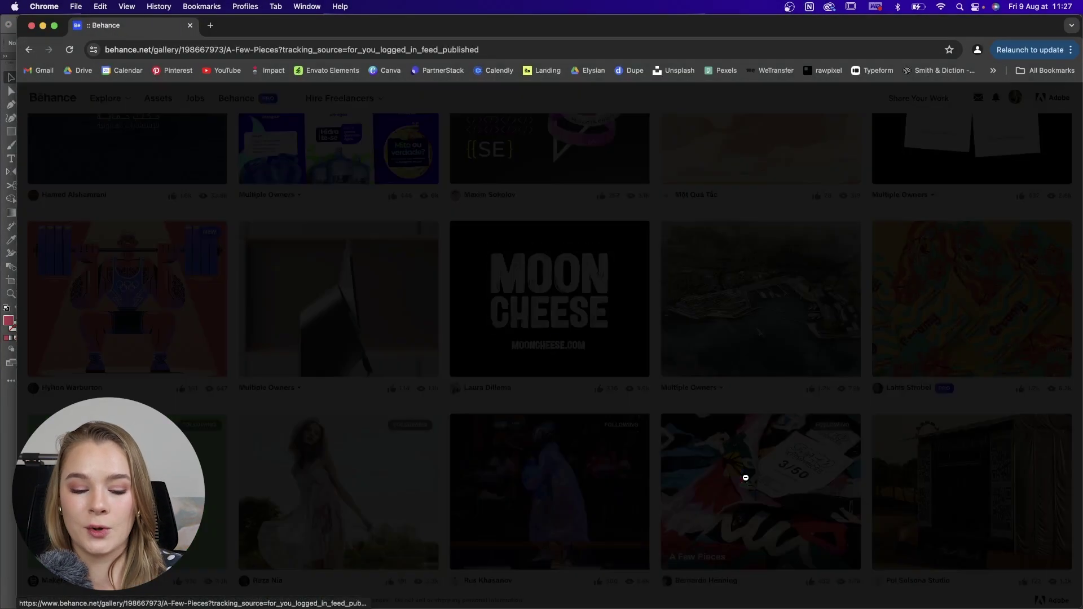
# View the colourful abstract pattern in the A Few Pieces project and appreciate the project
pyautogui.scroll(-3, 254, 157)
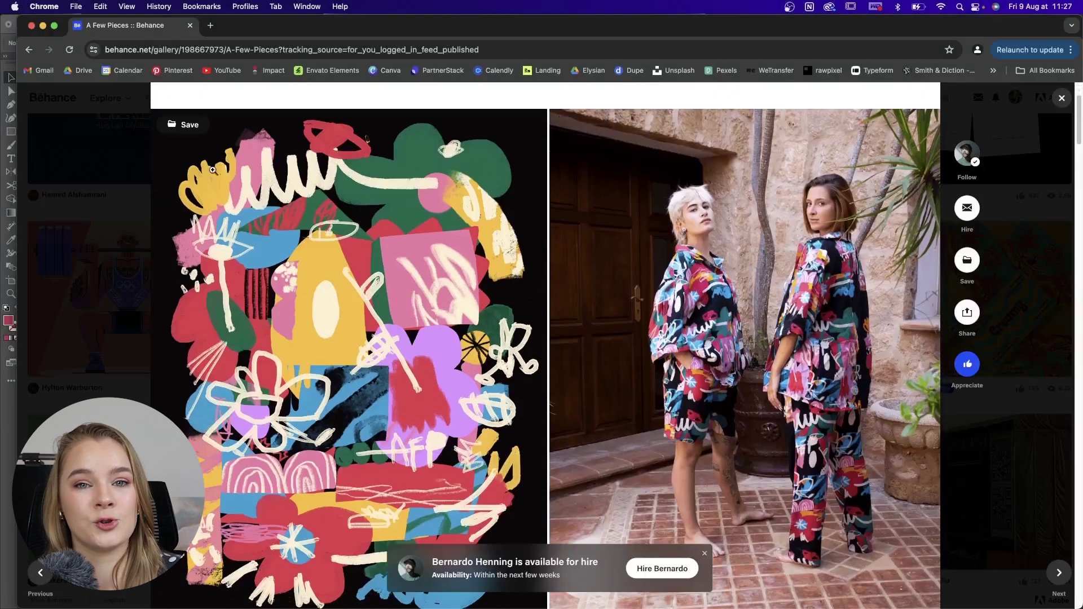
pyautogui.scroll(-1, 397, 233)
pyautogui.click(967, 365)
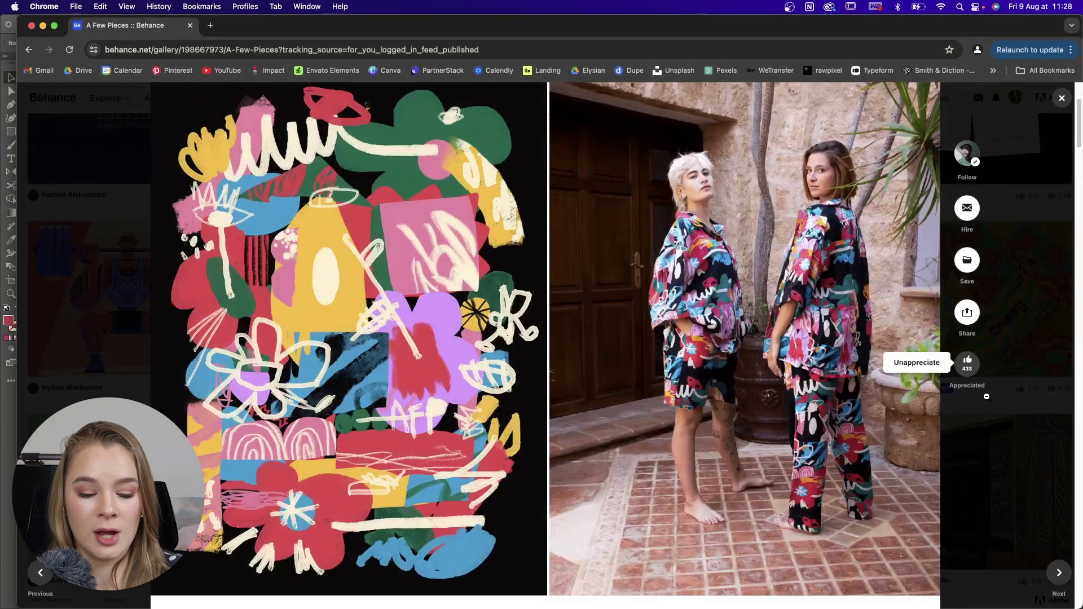
# Return to Illustrator and duplicate the mascot artboard into the empty space beside it
pyautogui.click(43, 26)
pyautogui.click(792, 373)
pyautogui.press('super+minus')
pyautogui.press('super+minus')
pyautogui.moveTo(692, 404); pyautogui.dragTo(392, 438)
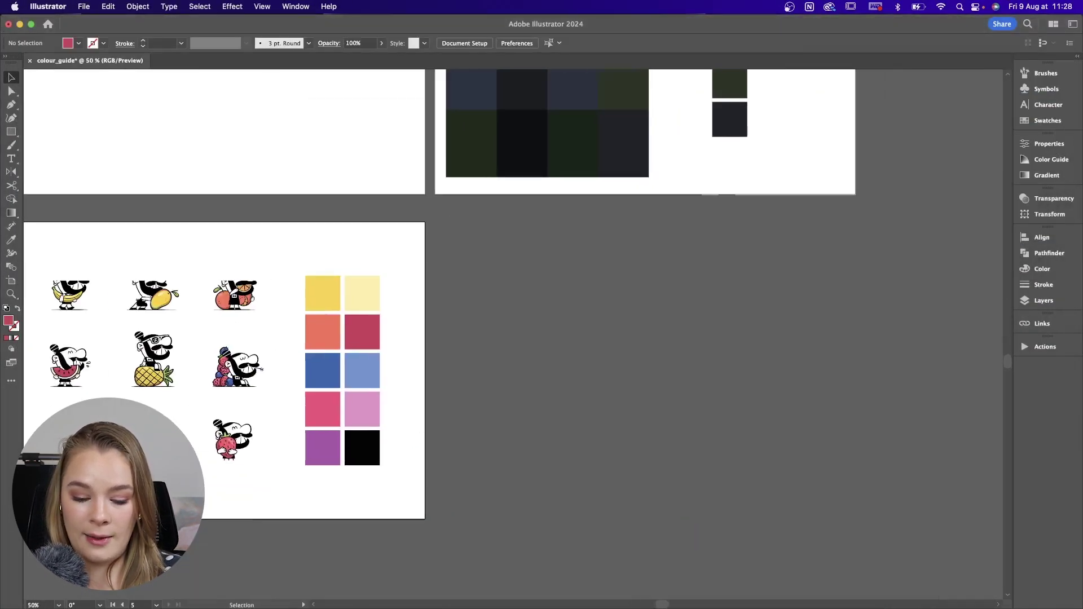
pyautogui.click(12, 284)
pyautogui.moveTo(181, 265); pyautogui.dragTo(611, 267)
# Delete the copied mascot image and colour squares from the new artboard
pyautogui.press('v')
pyautogui.moveTo(545, 252); pyautogui.dragTo(709, 485)
pyautogui.press('Delete')
pyautogui.moveTo(615, 231); pyautogui.dragTo(829, 486)
pyautogui.press('Delete')
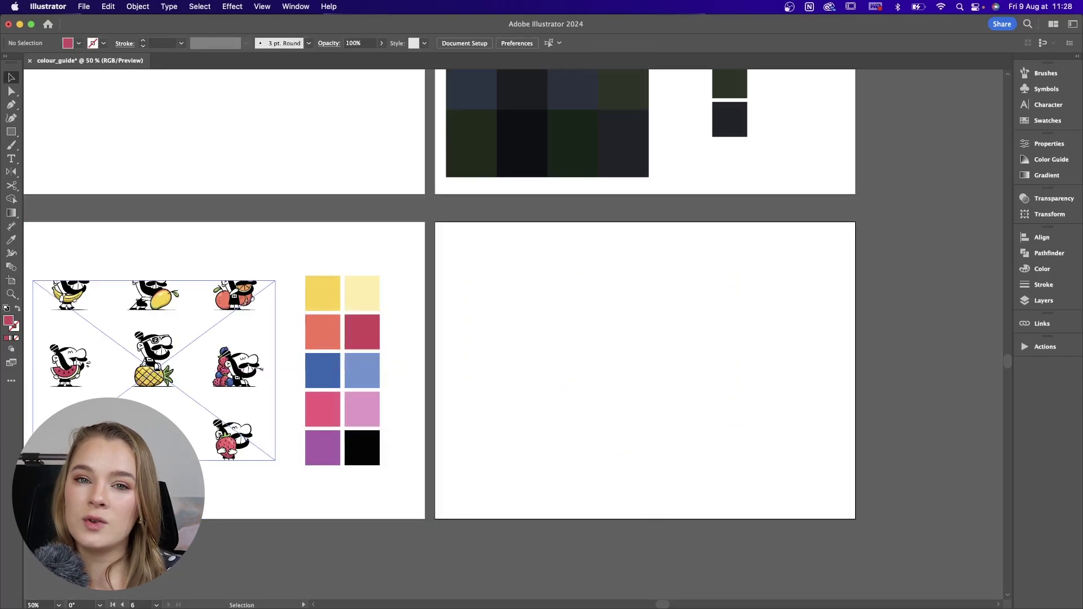
# Place the abstract pattern screenshot on the empty artboard at about 142 by 188 mm
pyautogui.moveTo(1, 192); pyautogui.dragTo(636, 354)
pyautogui.moveTo(801, 356); pyautogui.dragTo(674, 356)
pyautogui.moveTo(643, 352); pyautogui.dragTo(621, 370)
# Try an object mosaic of 4 by 4 tiles on the abstract pattern image, and undo it
pyautogui.click(261, 5)
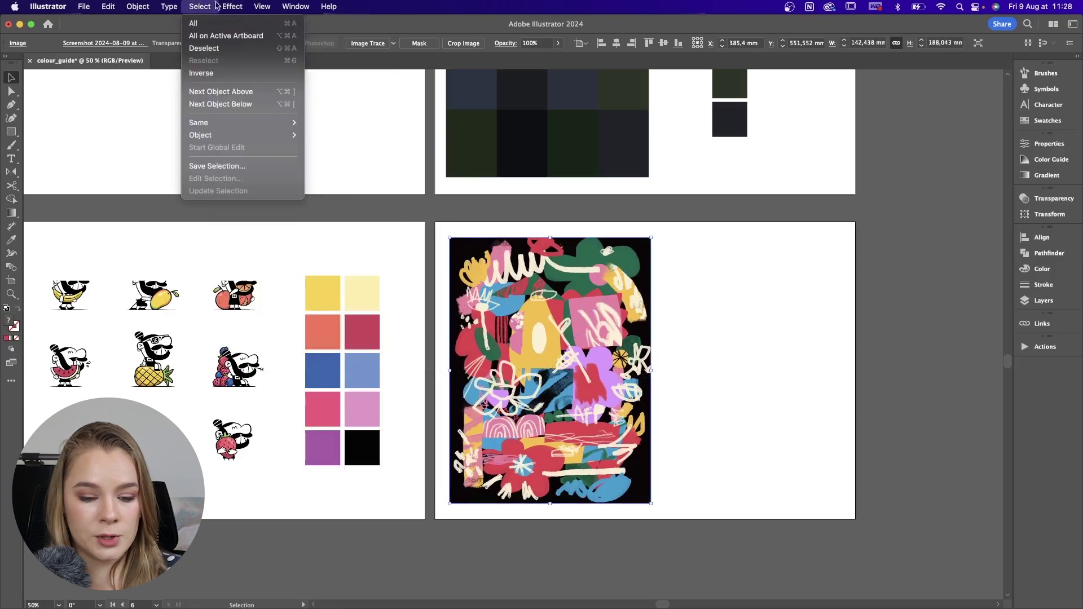
pyautogui.click(182, 223)
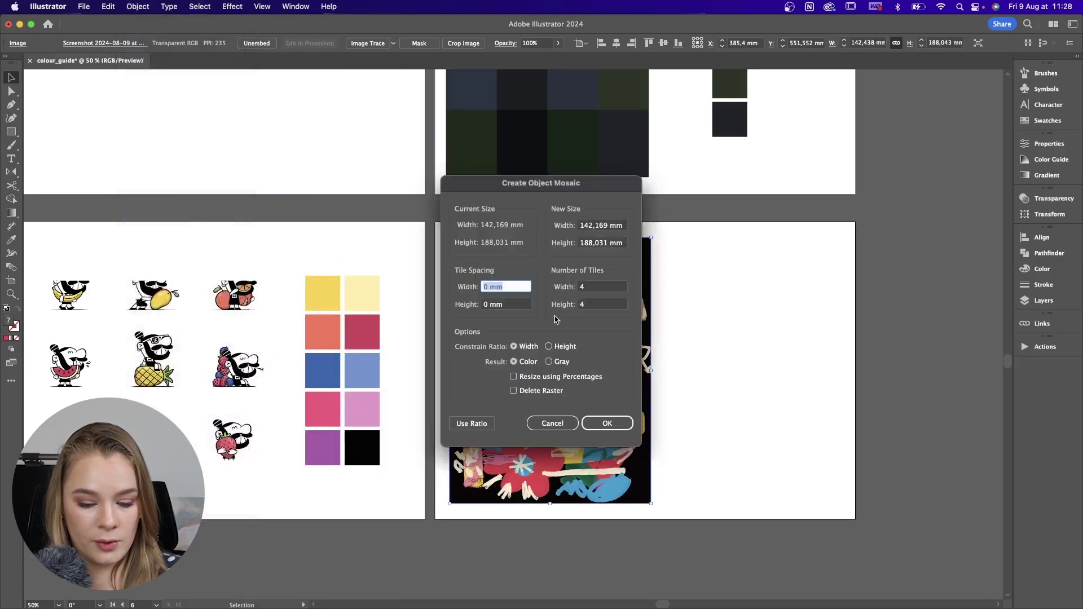
pyautogui.click(607, 423)
pyautogui.click(675, 405)
pyautogui.moveTo(805, 423); pyautogui.dragTo(792, 422)
pyautogui.press('super+z')
pyautogui.press('super+z')
# Create an object mosaic of 5 by 5 tiles from the abstract pattern image
pyautogui.click(138, 6)
pyautogui.click(182, 223)
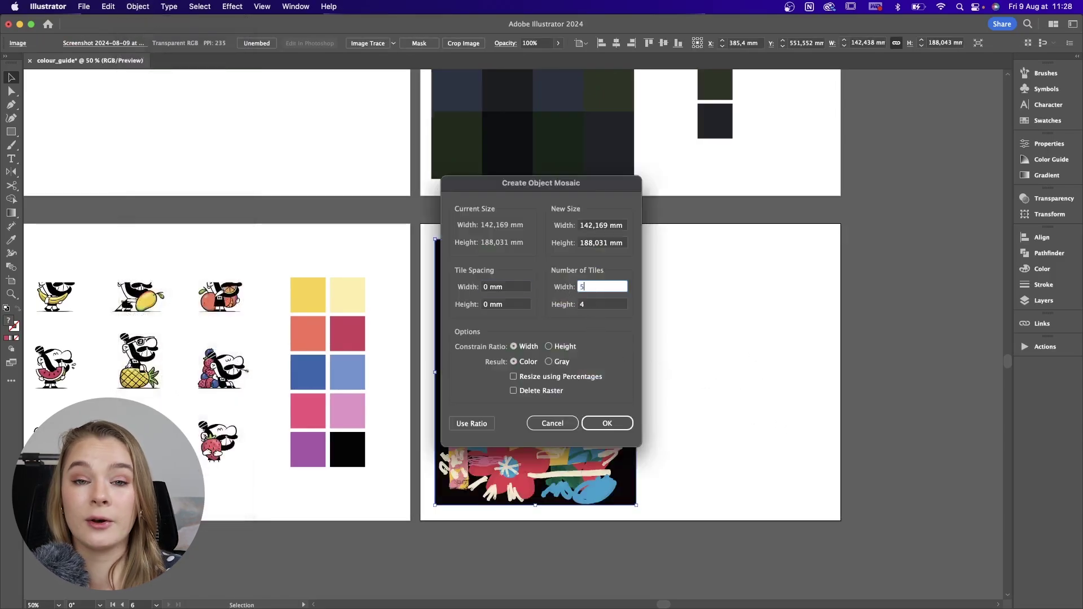
pyautogui.click(607, 422)
# Move the mosaic beside the pattern image and scale both to fit side by side on the artboard
pyautogui.click(741, 422)
pyautogui.moveTo(776, 432); pyautogui.dragTo(757, 425)
pyautogui.moveTo(605, 377); pyautogui.dragTo(802, 375)
pyautogui.click(871, 374)
pyautogui.moveTo(870, 373); pyautogui.dragTo(598, 332)
pyautogui.moveTo(671, 294); pyautogui.dragTo(820, 116)
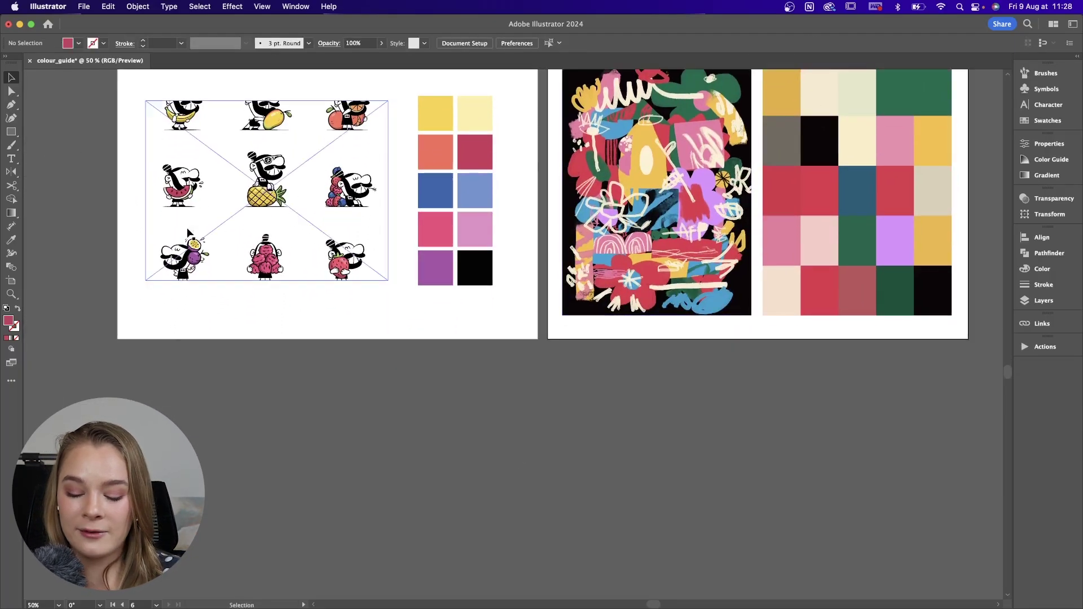
pyautogui.click(11, 281)
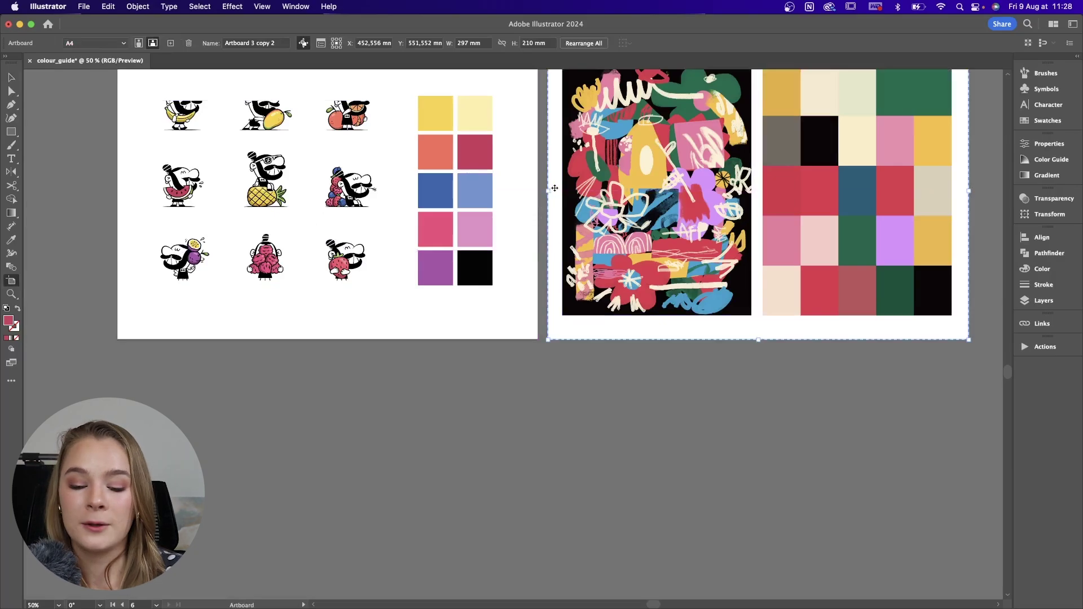
pyautogui.press('v')
pyautogui.scroll(6, 630, 376)
pyautogui.hscroll(2, 631, 377)
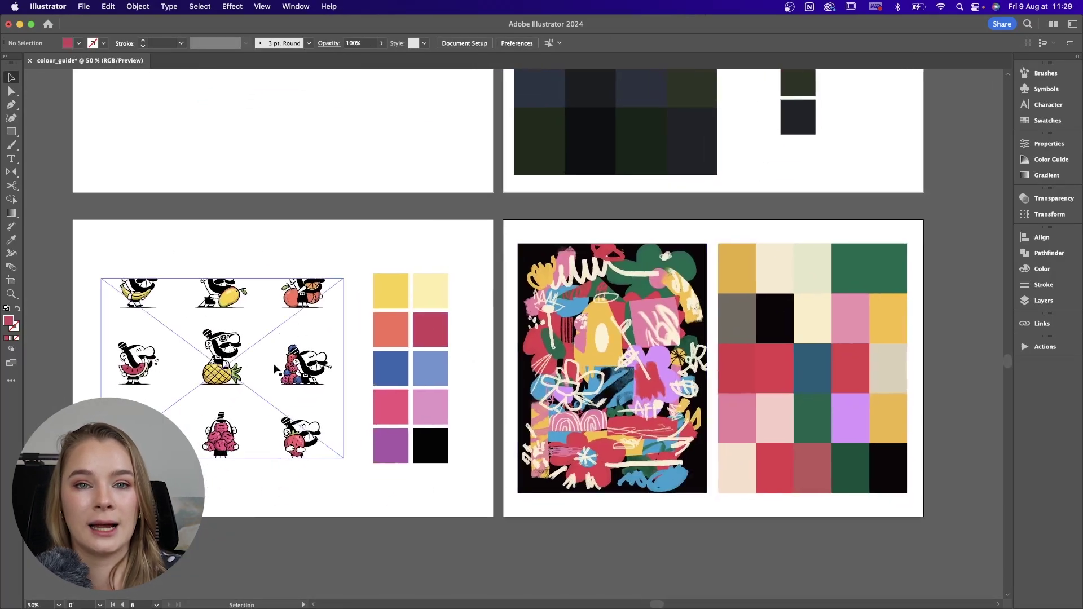
# Switch to the Behance window in Chrome, return to the project feed and browse it for colour inspiration
pyautogui.hotkey('ctrl', 'Up')
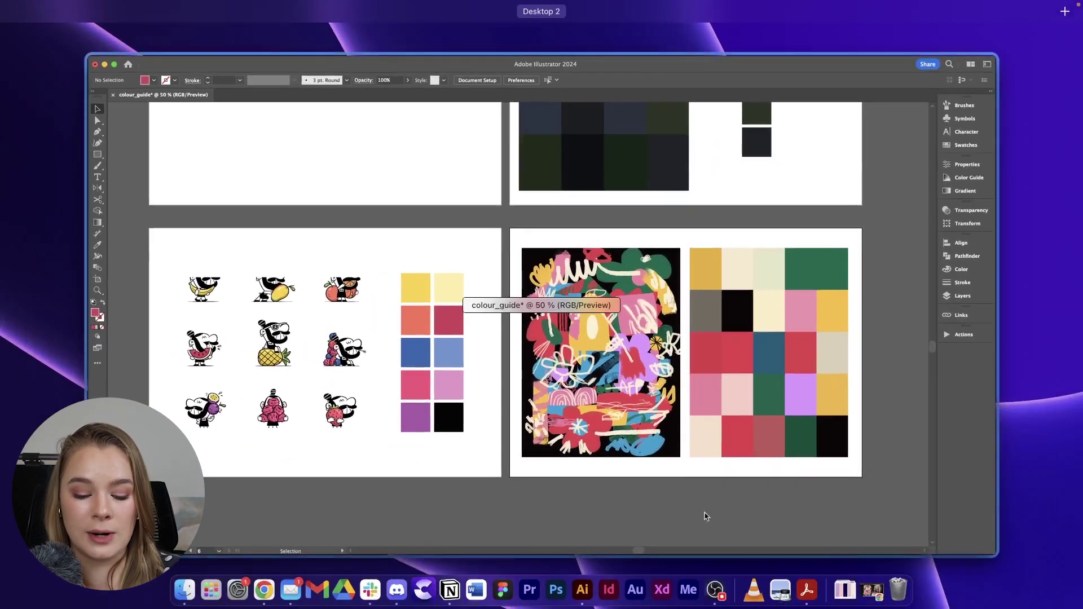
pyautogui.click(877, 582)
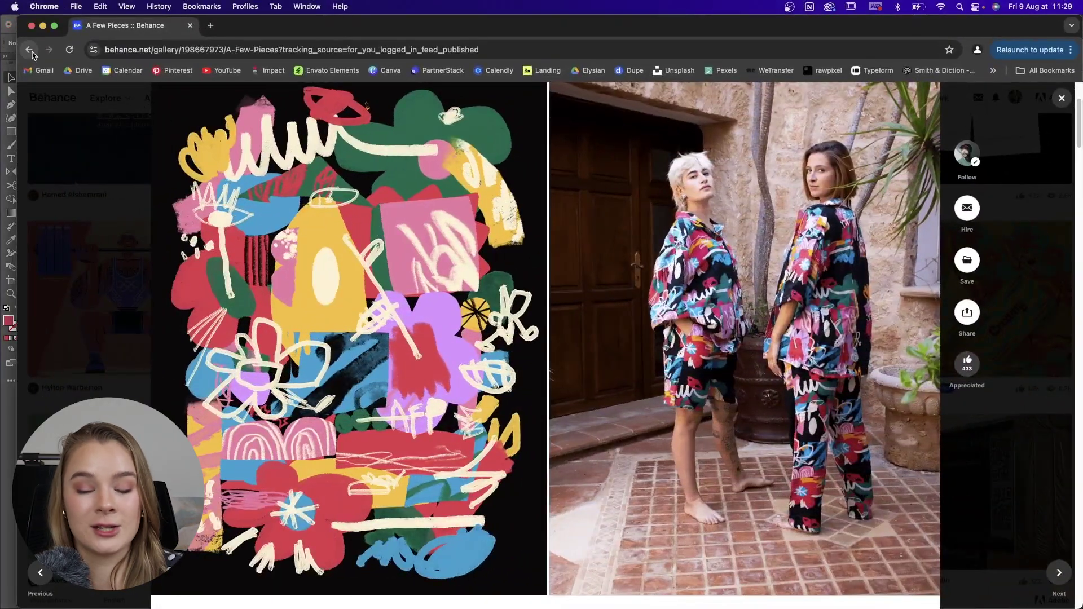
pyautogui.click(31, 51)
pyautogui.scroll(-10, 582, 429)
pyautogui.scroll(-15, 581, 427)
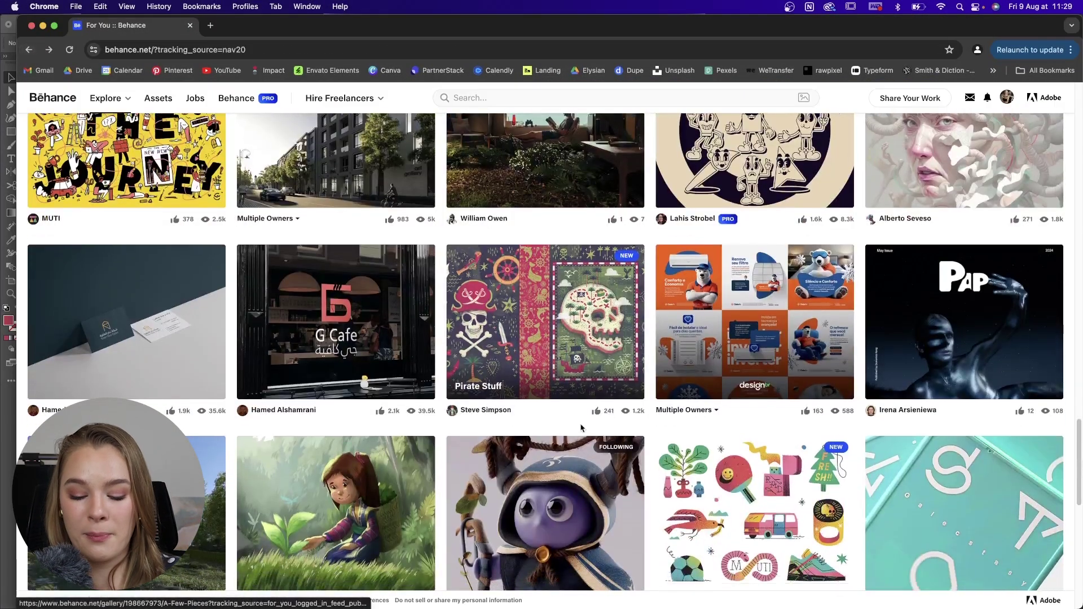
pyautogui.scroll(-6, 581, 429)
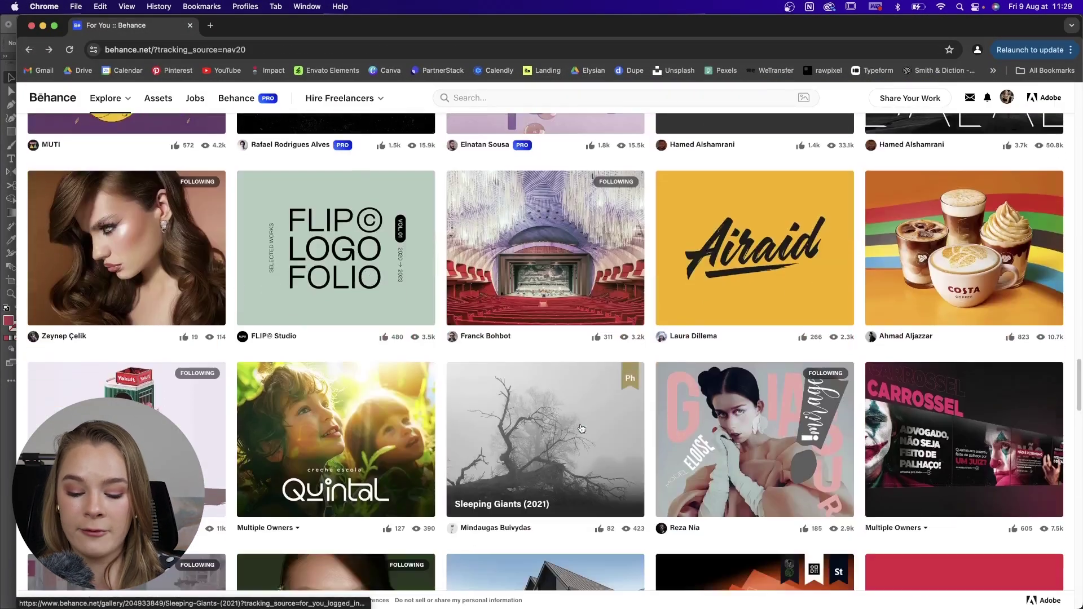
pyautogui.scroll(-5, 581, 427)
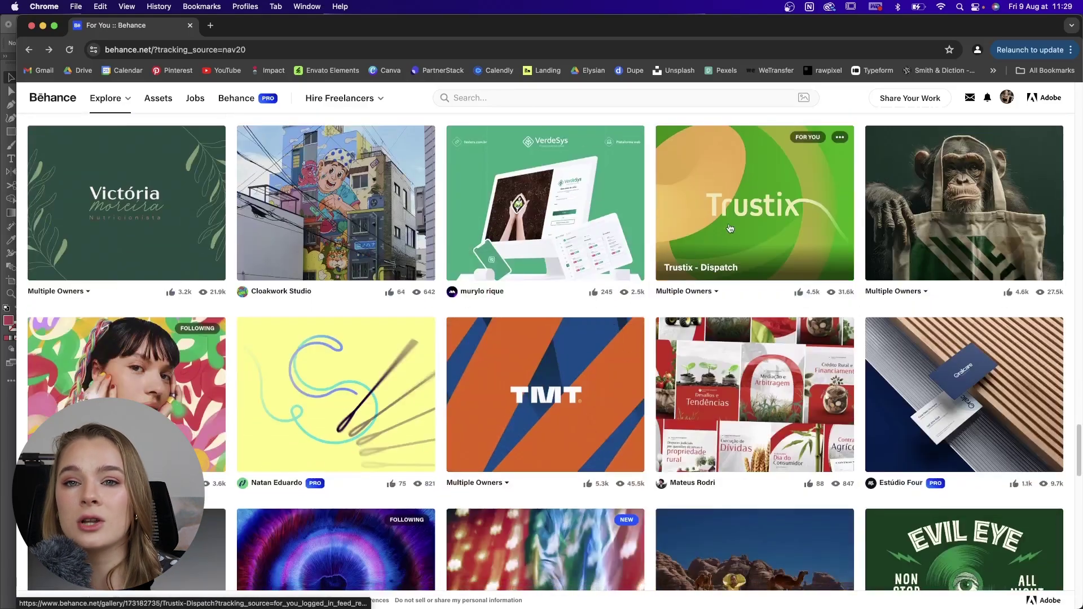
# Open the Trustix - Dispatch project, examine its brand colour palette with the colour codes, and close it
pyautogui.click(744, 207)
pyautogui.scroll(-10, 720, 336)
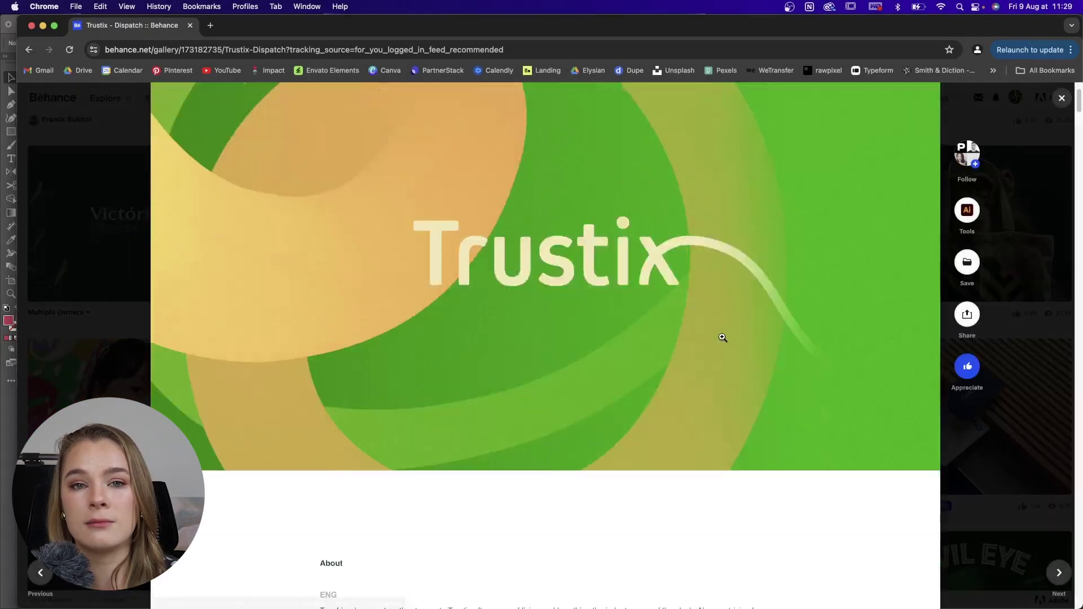
pyautogui.scroll(-15, 719, 345)
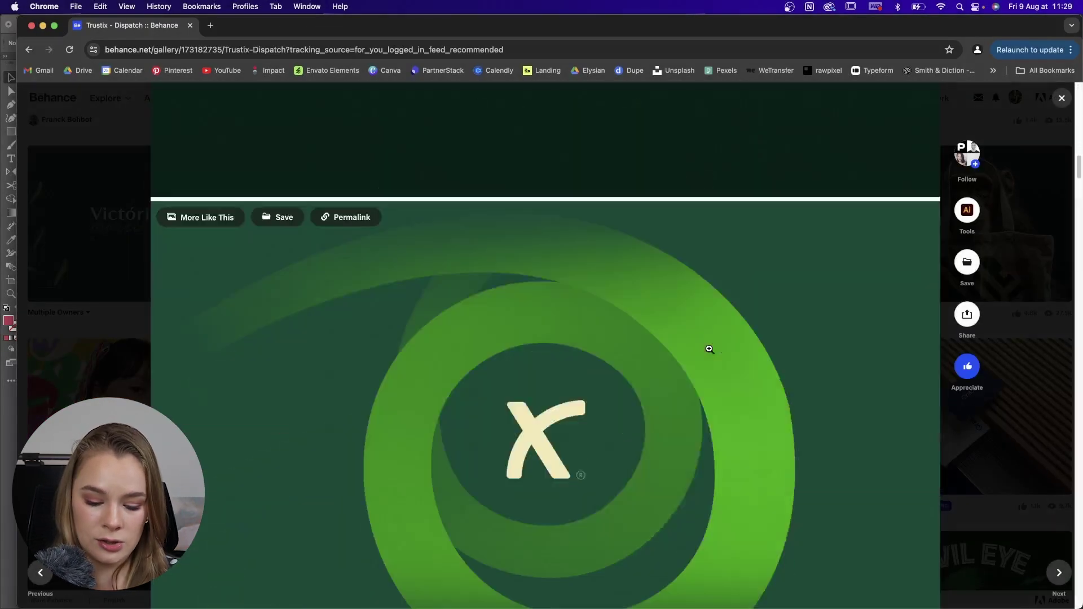
pyautogui.scroll(-4, 708, 348)
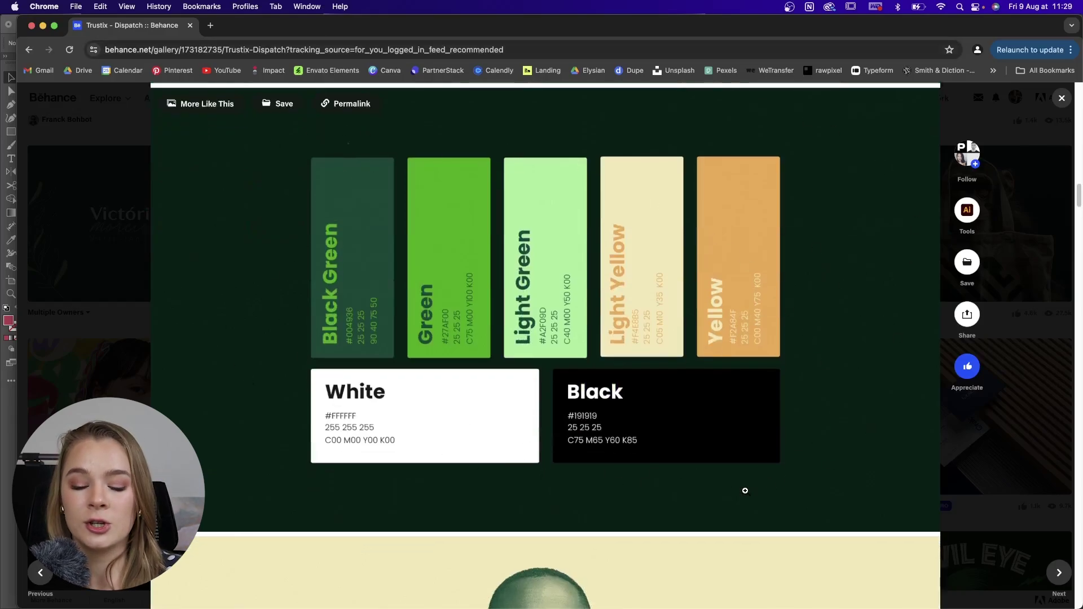
pyautogui.scroll(1, 744, 491)
pyautogui.press('Escape')
# Open the Little Brat project from the feed and examine the colours used throughout its photo collages
pyautogui.scroll(-2, 536, 455)
pyautogui.click(166, 365)
pyautogui.scroll(-3, 770, 464)
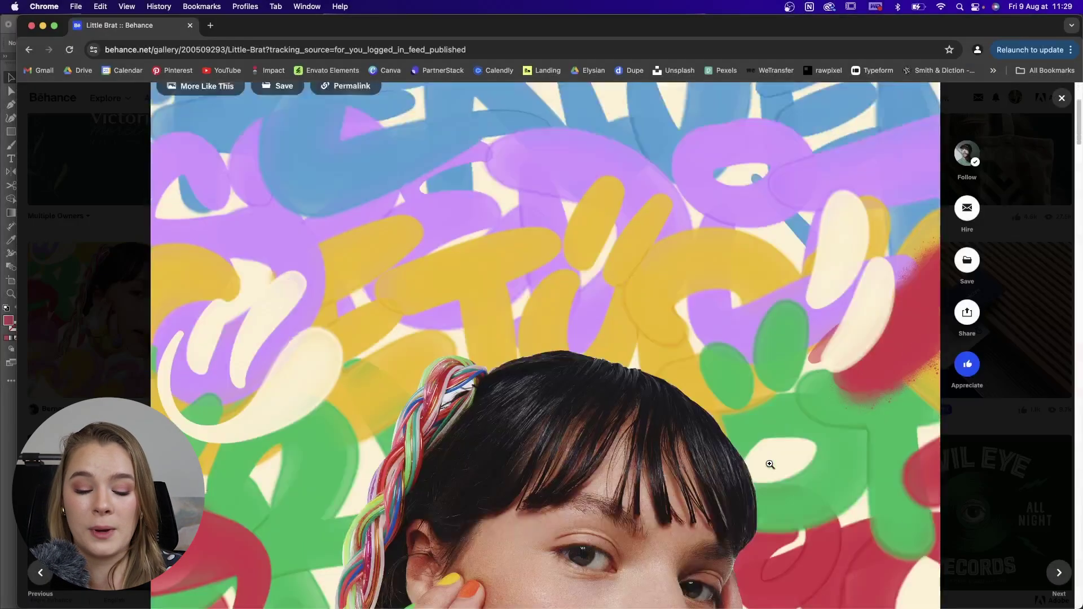
pyautogui.scroll(-7, 770, 464)
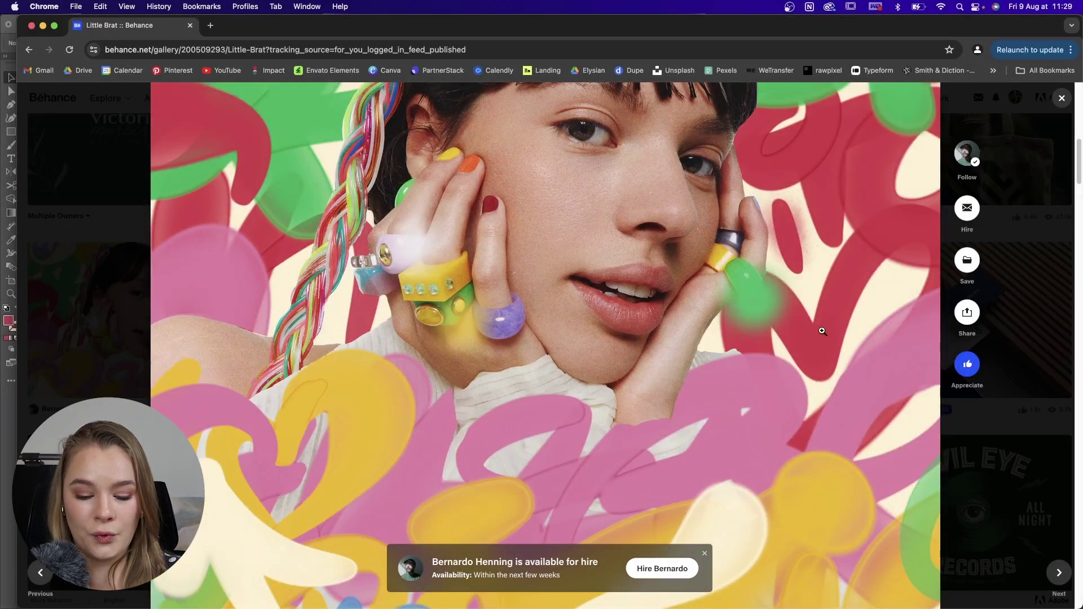
pyautogui.scroll(-10, 822, 331)
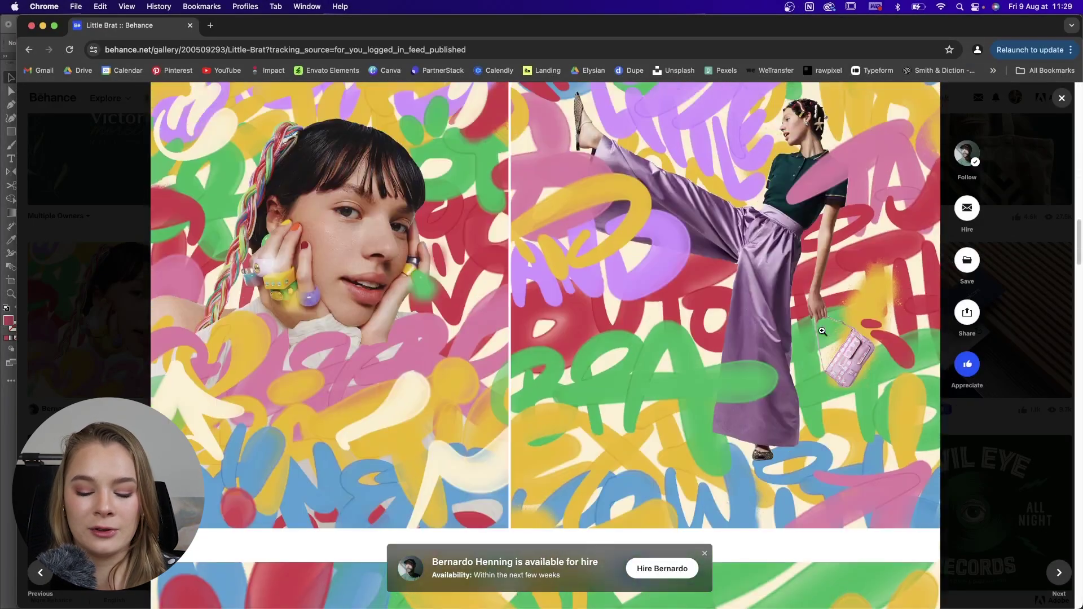
pyautogui.scroll(-8, 822, 331)
pyautogui.scroll(-10, 822, 331)
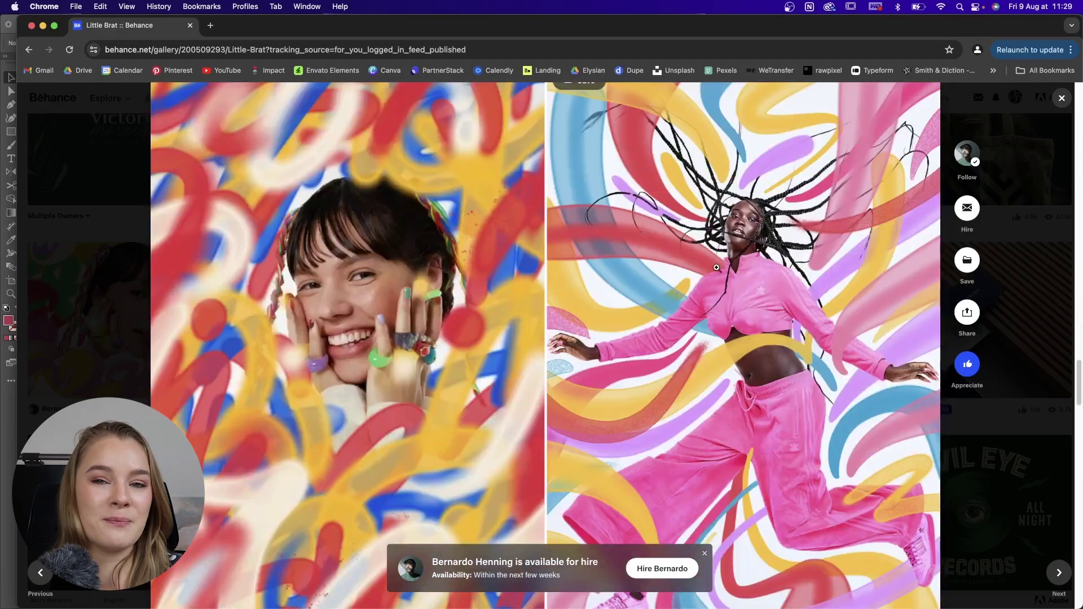
pyautogui.scroll(-15, 727, 280)
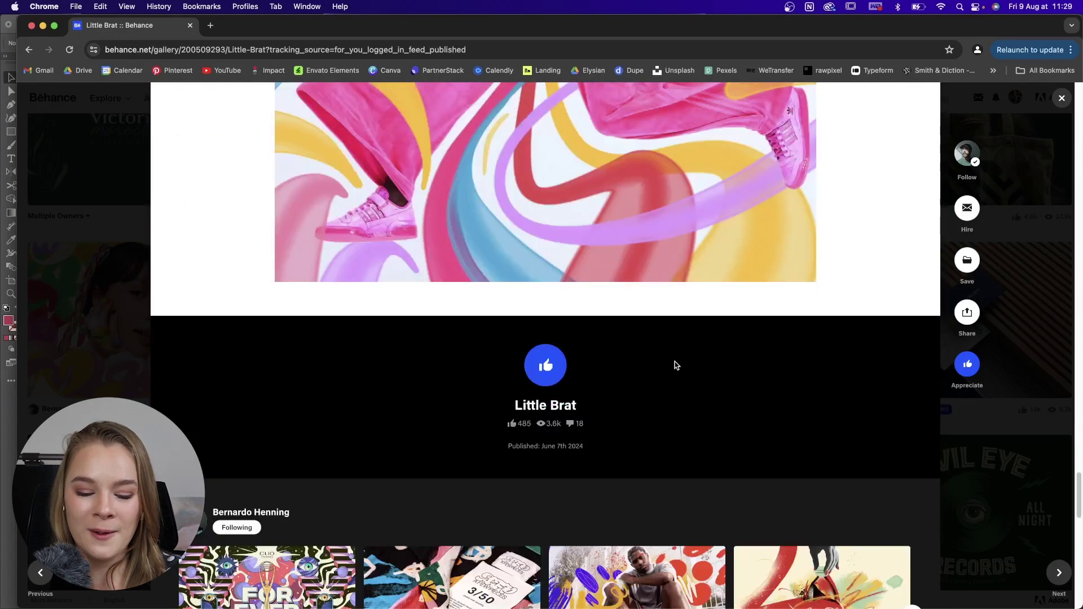
# Appreciate the Little Brat project and return to the Behance feed
pyautogui.scroll(20, 1017, 336)
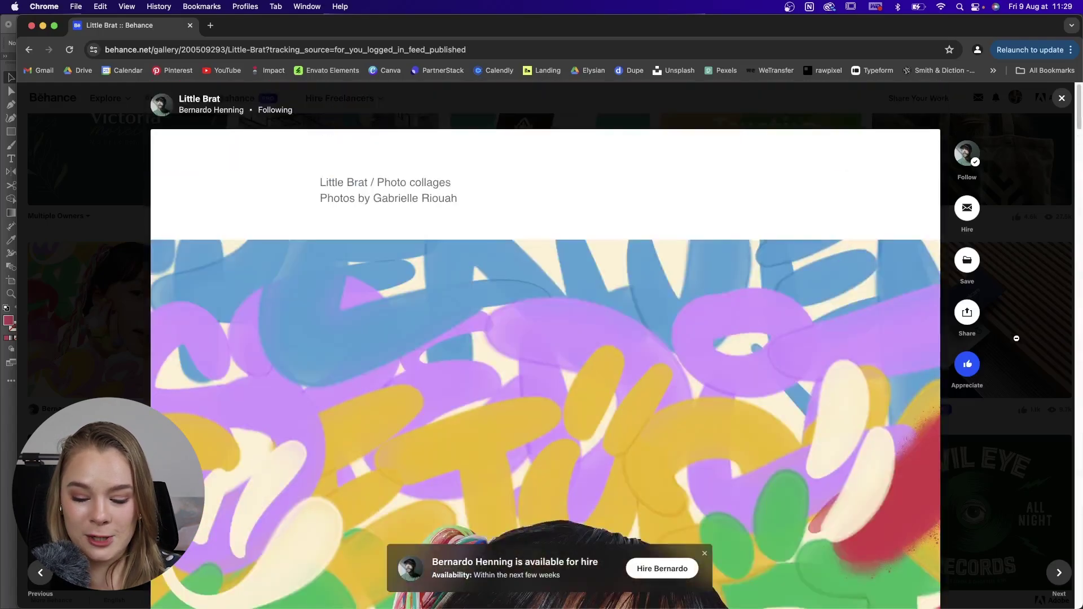
pyautogui.scroll(-6, 802, 374)
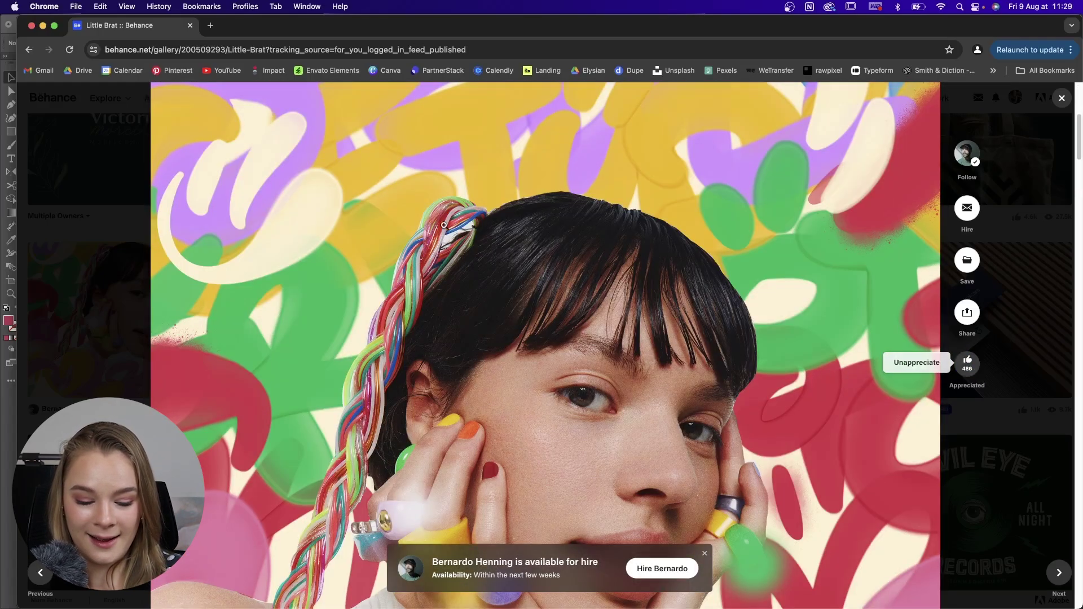
pyautogui.click(1054, 100)
# Open the Ecomove project from the feed to examine its brand colour cards, and switch back to the palette document in Illustrator
pyautogui.scroll(-10, 571, 294)
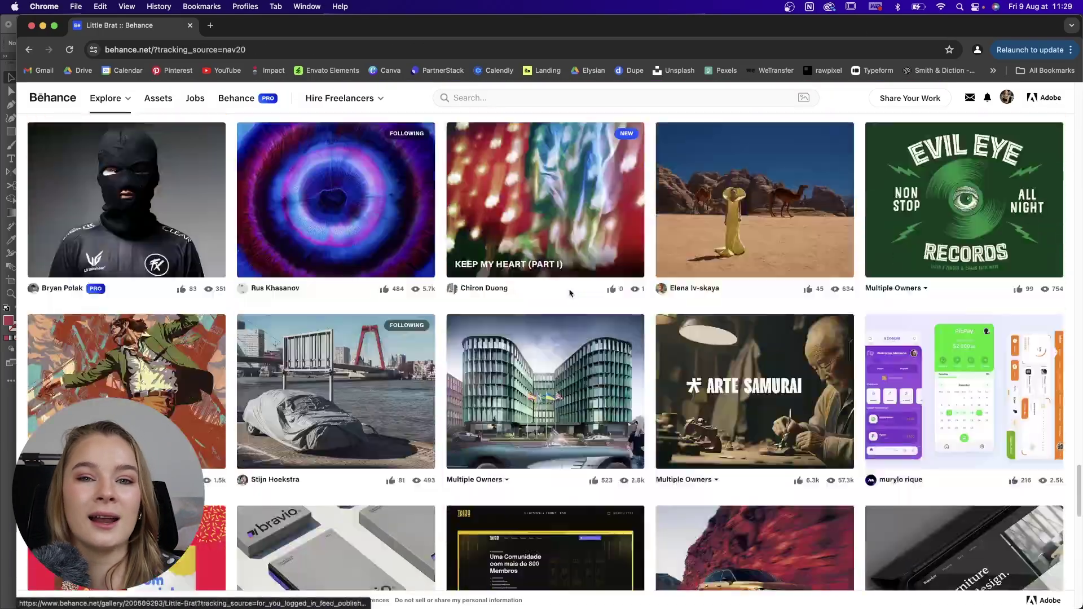
pyautogui.scroll(-8, 571, 294)
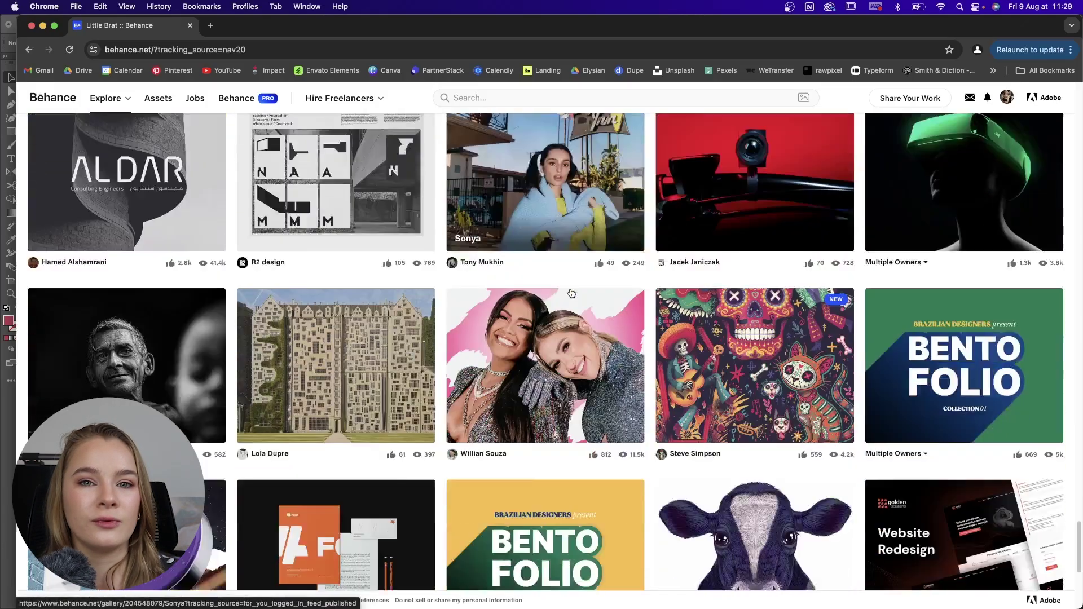
pyautogui.scroll(-5, 544, 387)
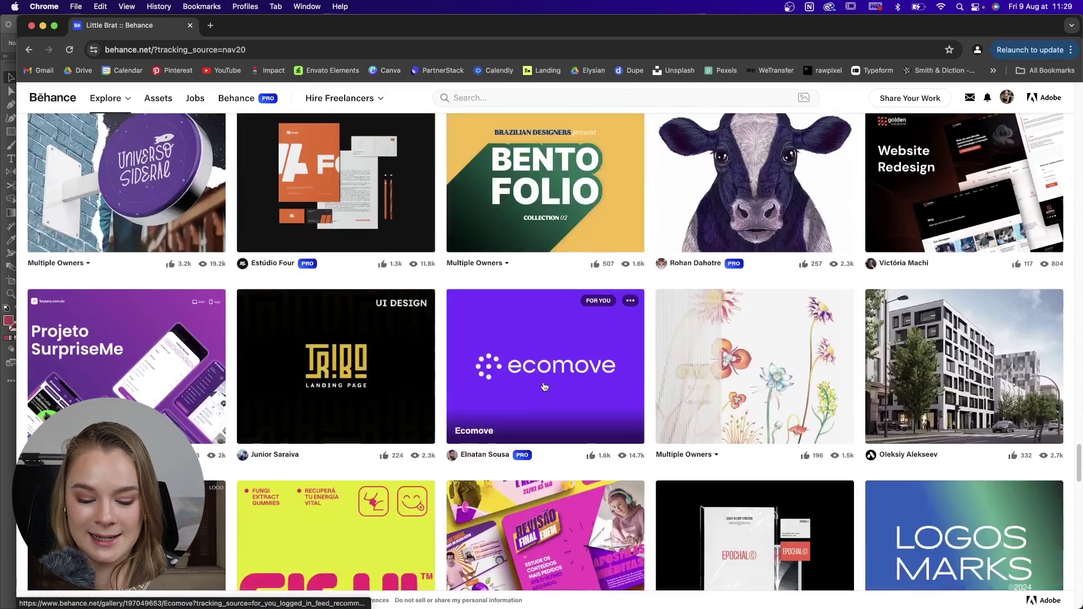
pyautogui.click(547, 362)
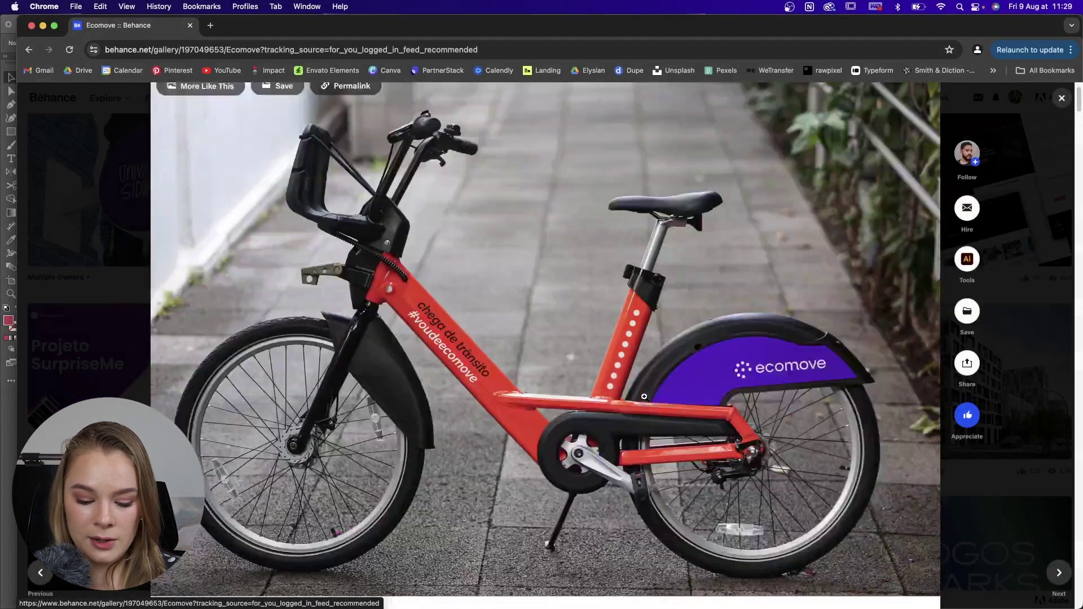
pyautogui.scroll(-10, 645, 398)
pyautogui.scroll(-10, 645, 397)
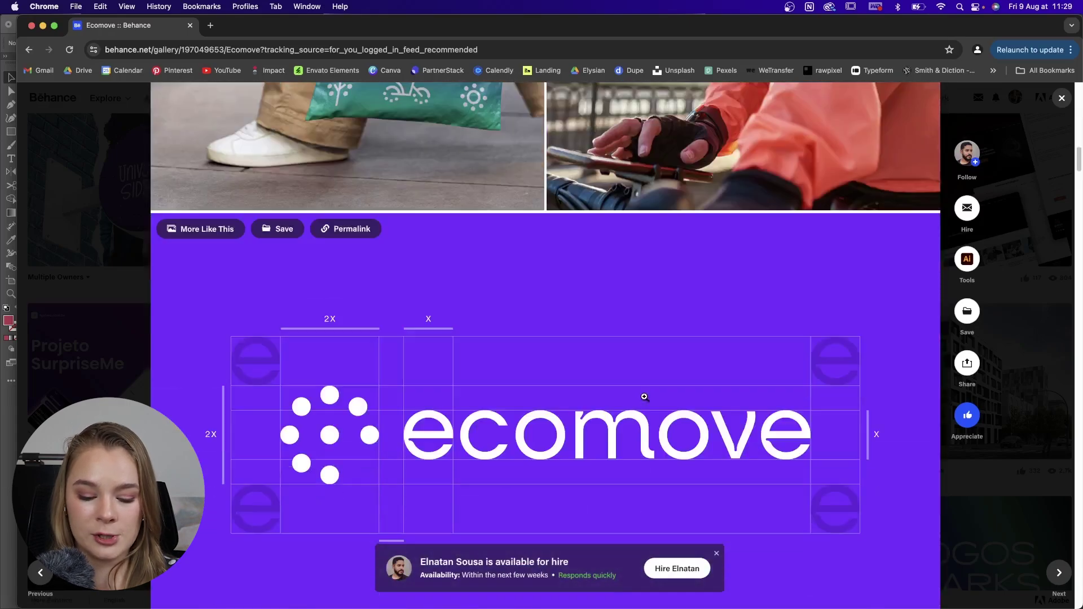
pyautogui.scroll(-6, 644, 397)
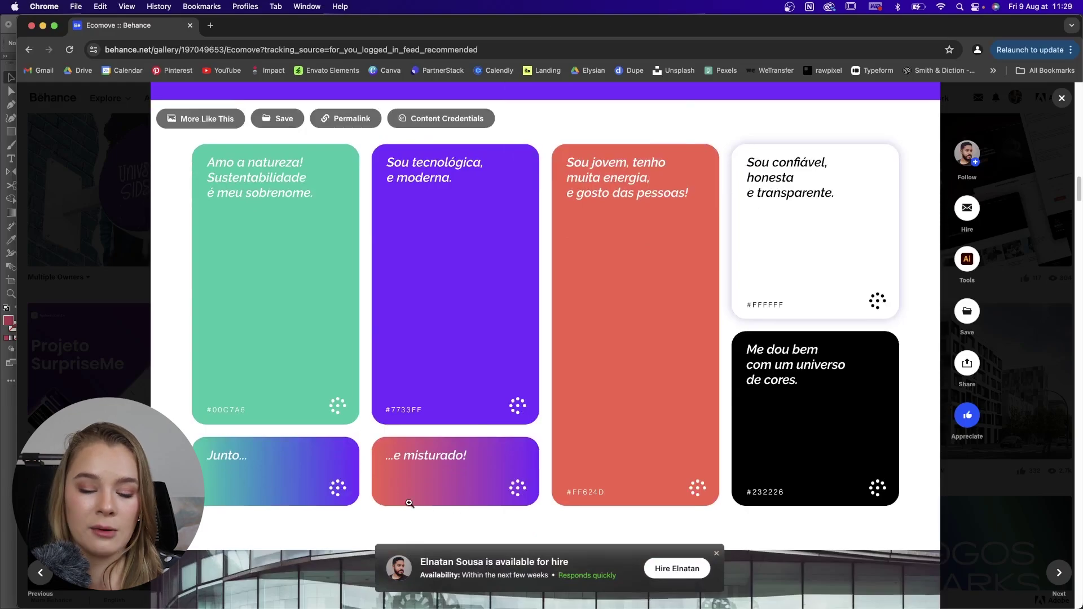
pyautogui.click(43, 25)
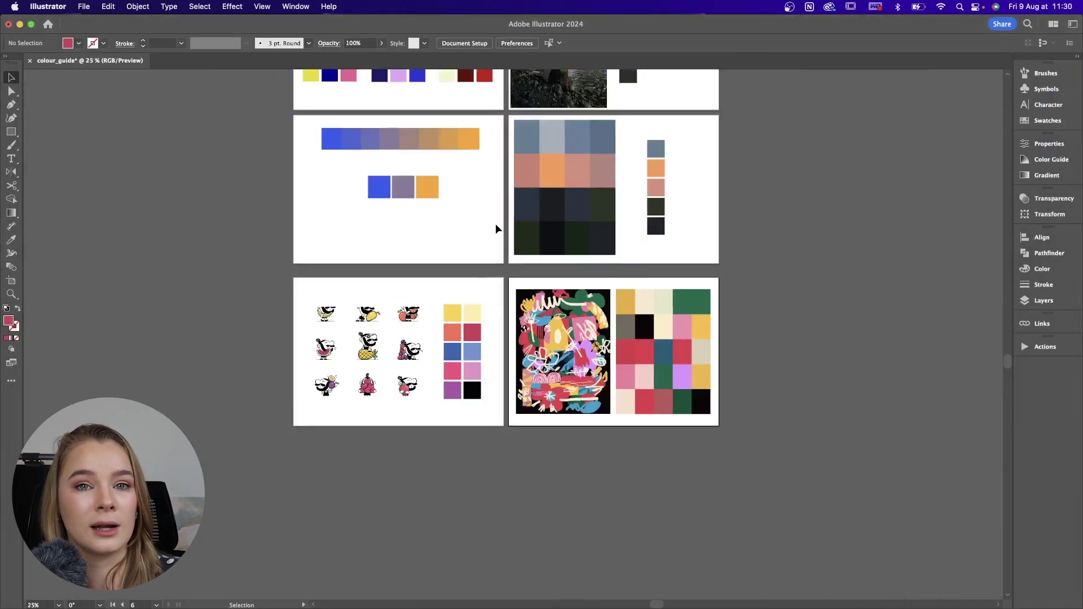